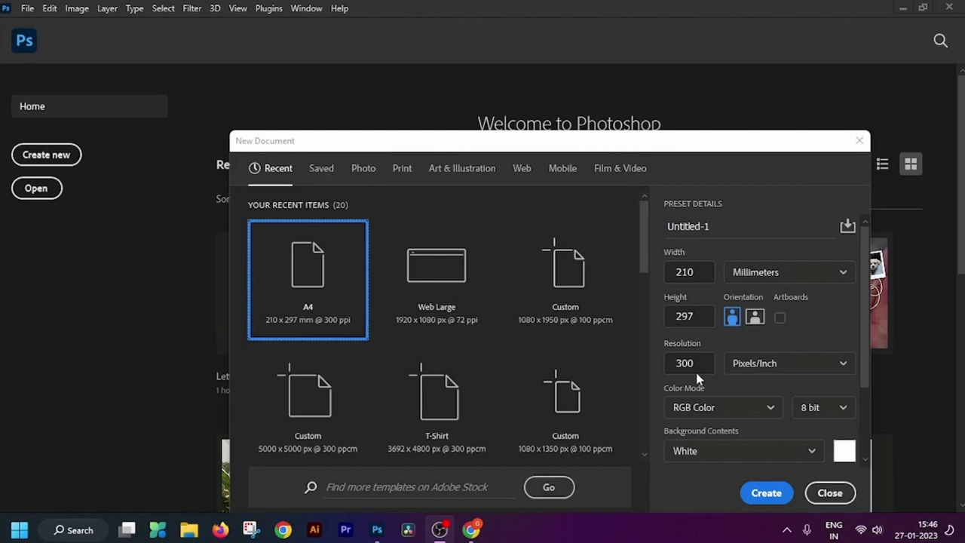
- Create an A4 RGB document, 210 x 297 mm at 300 ppi, and reset the foreground and background colours to default
left_click_drag(674, 145, 652, 86)
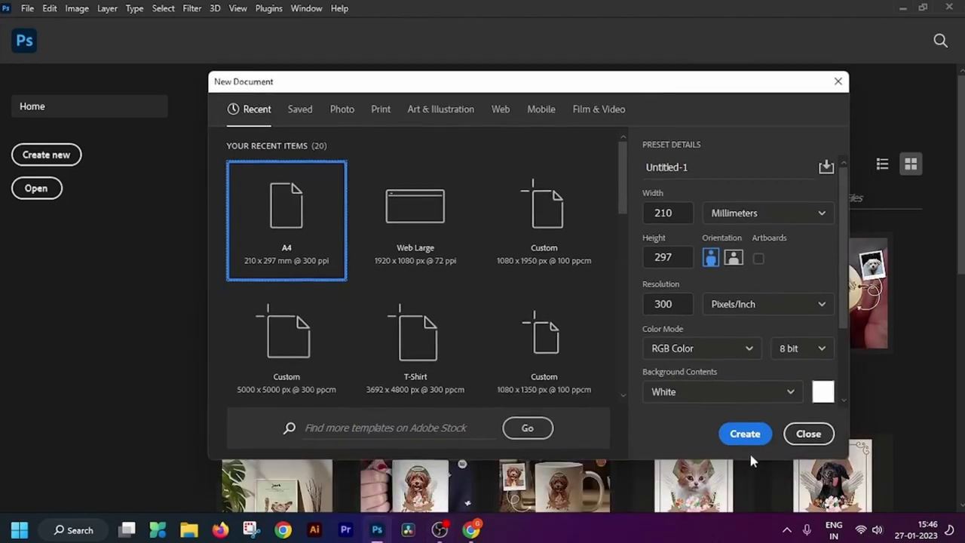
left_click(747, 435)
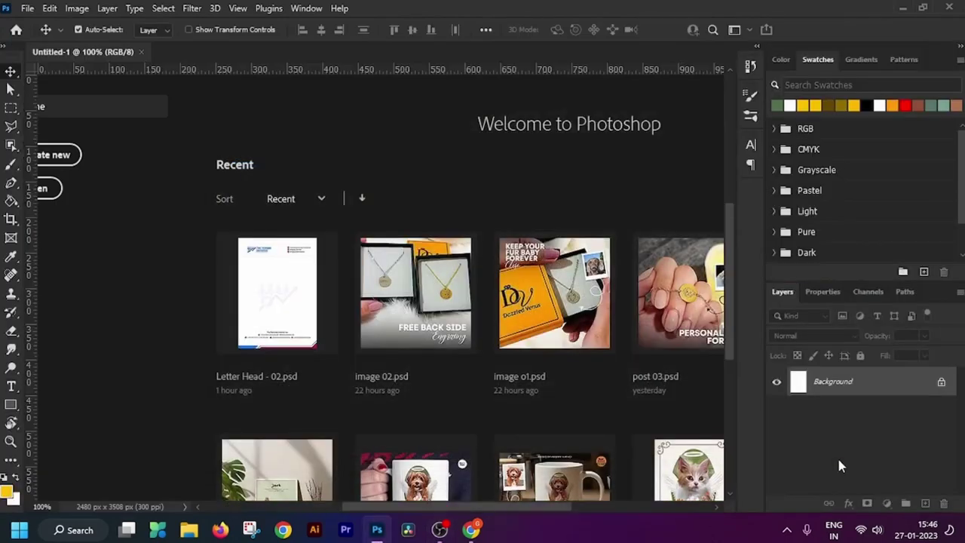
scroll(389, 320, "down", 1)
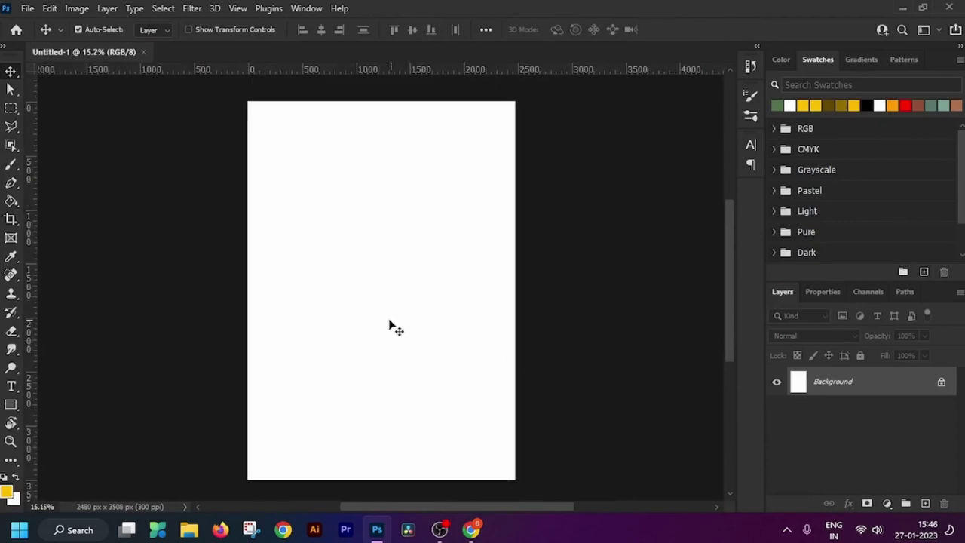
key("d")
scroll(356, 306, "down", 1)
scroll(356, 305, "up", 1)
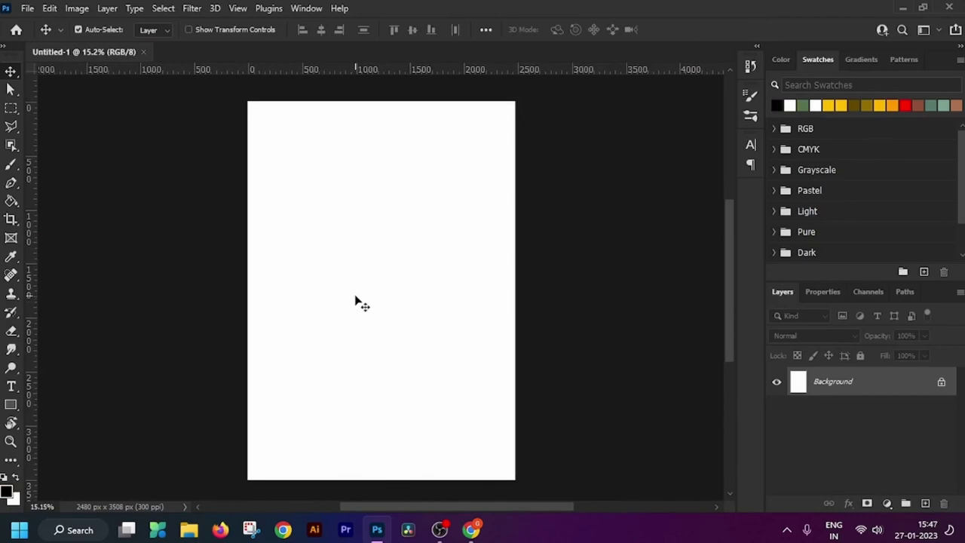
- Place the "3000 Hours Later, Here Are 102 Old" officer portrait from the recent files into the document
mouse_move(468, 523)
key("super+e")
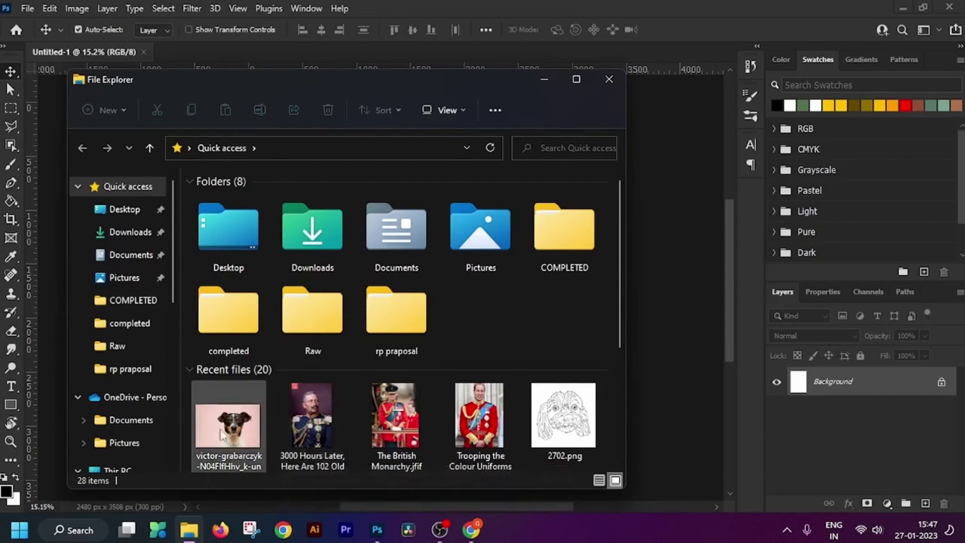
scroll(143, 355, "down", 1)
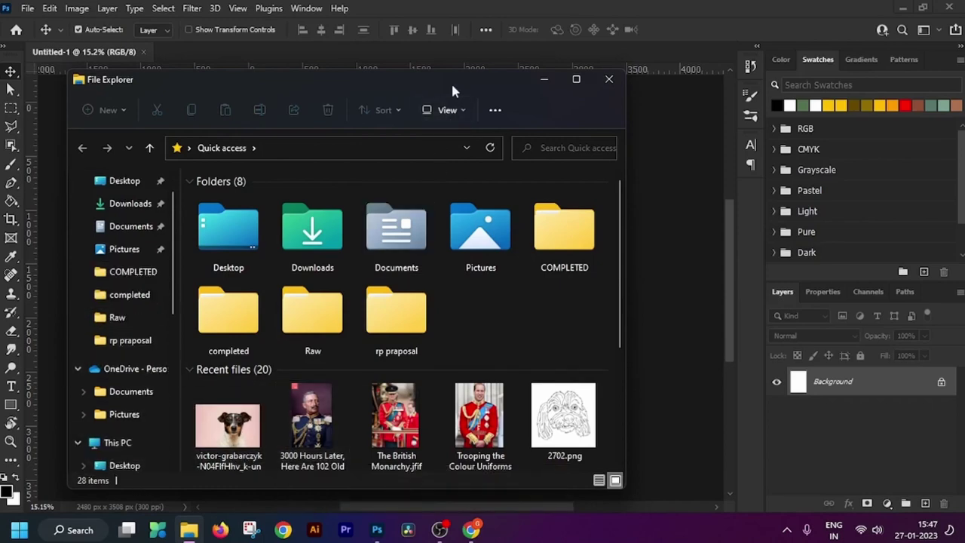
left_click_drag(451, 81, 312, 80)
left_click_drag(174, 419, 577, 387)
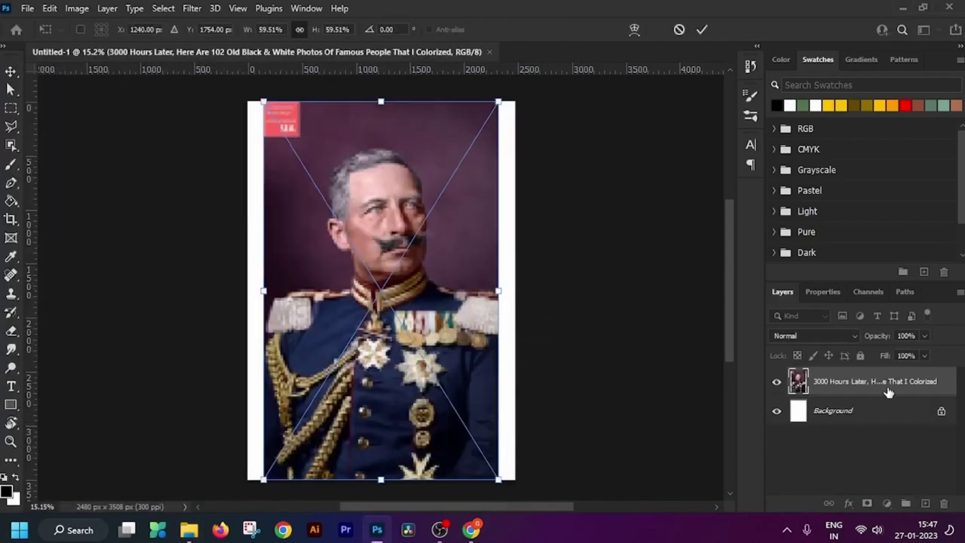
key("Return")
- Rename the placed officer portrait layer as 01
double_click(878, 381)
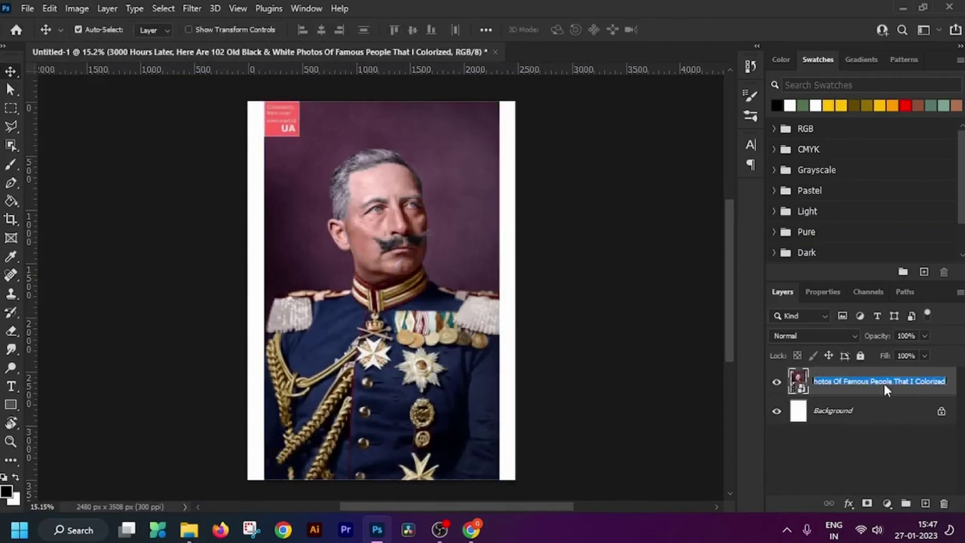
type("01")
key("Return")
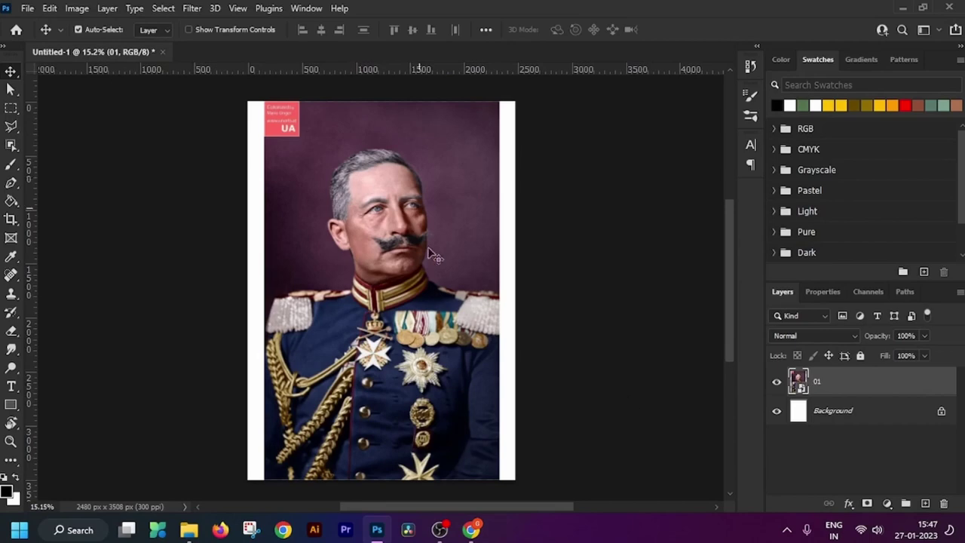
- Place the dog photo from the recent files into the document above layer 01
left_click(921, 7)
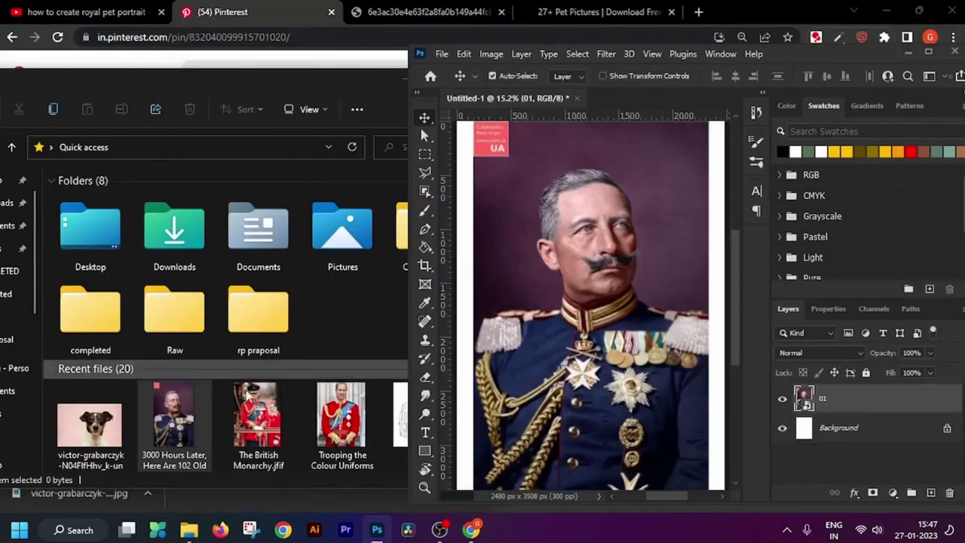
left_click_drag(89, 426, 593, 458)
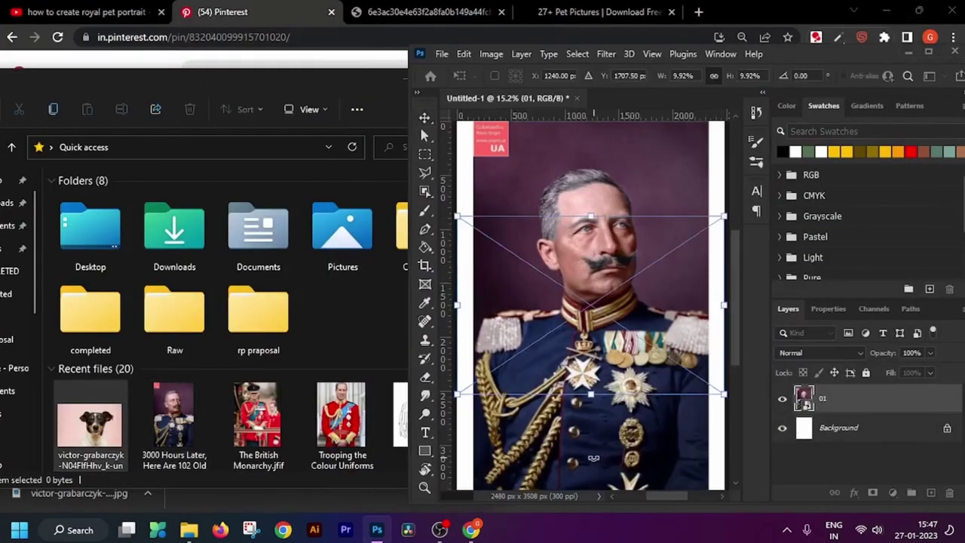
left_click(928, 51)
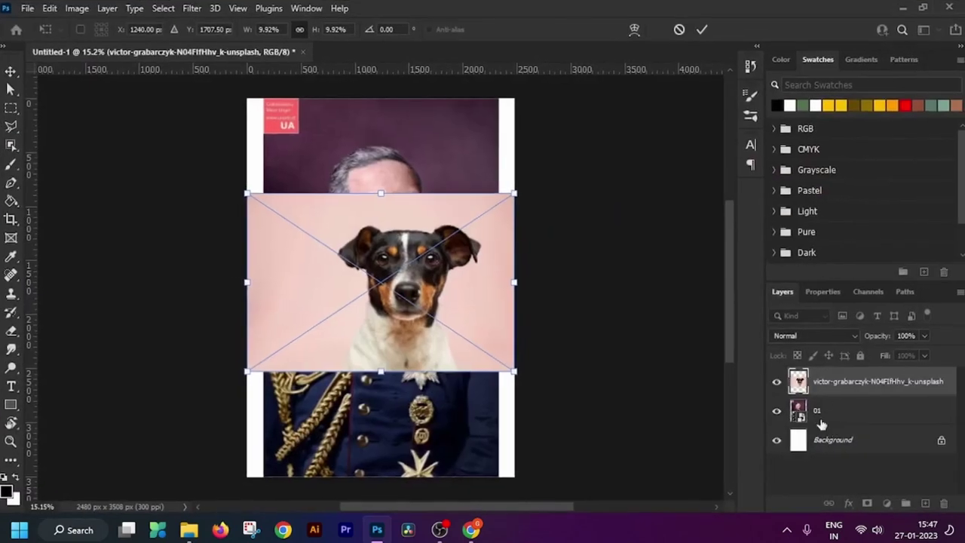
left_click(702, 30)
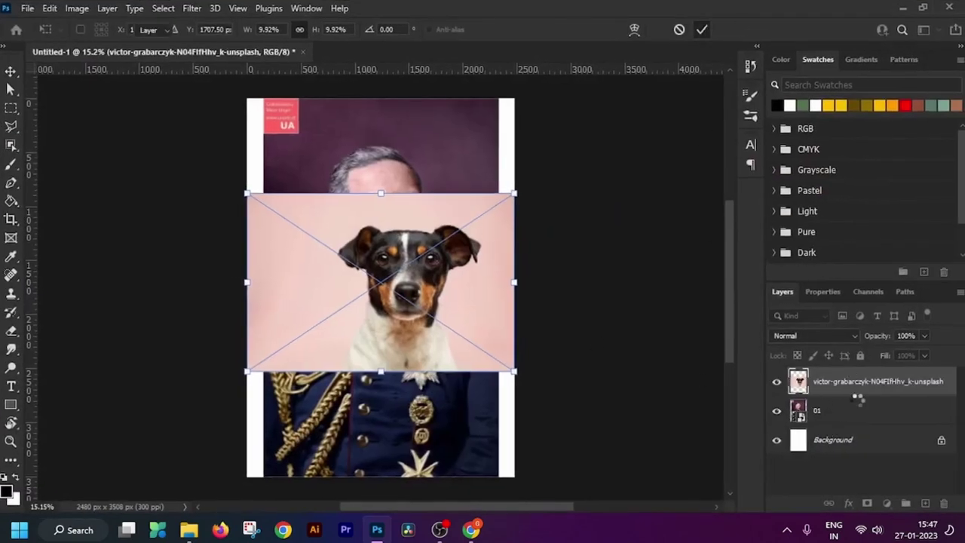
- Rename the dog photo layer as 02 and hide it
double_click(863, 383)
type("02")
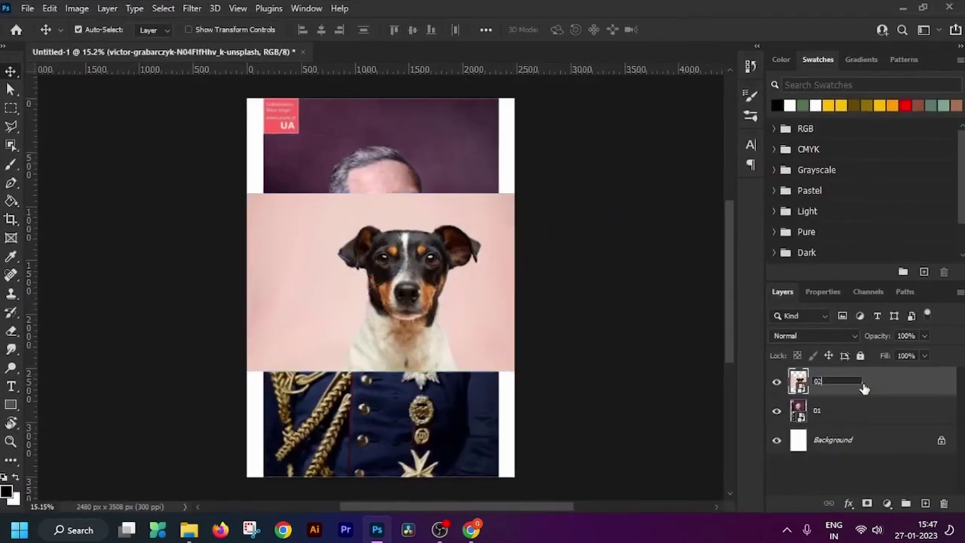
key("Return")
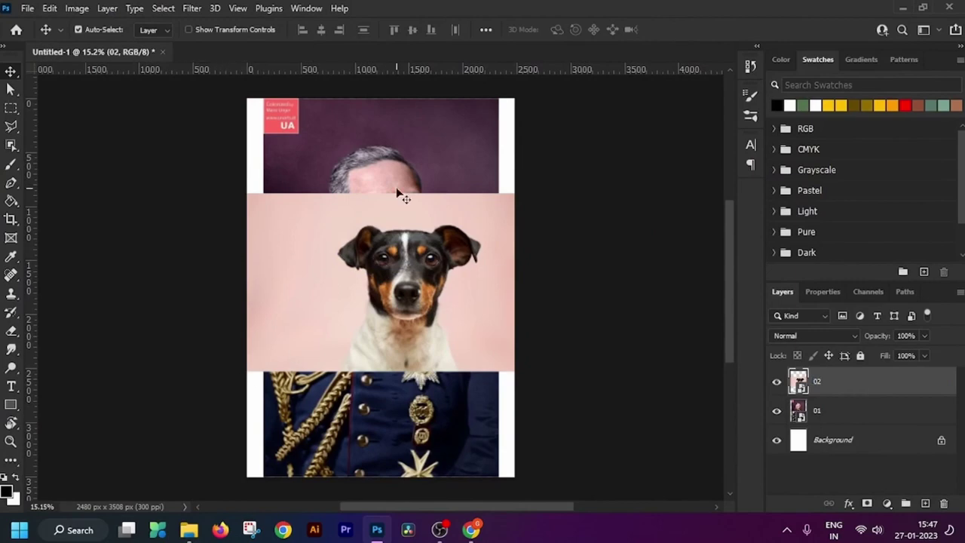
left_click(779, 384)
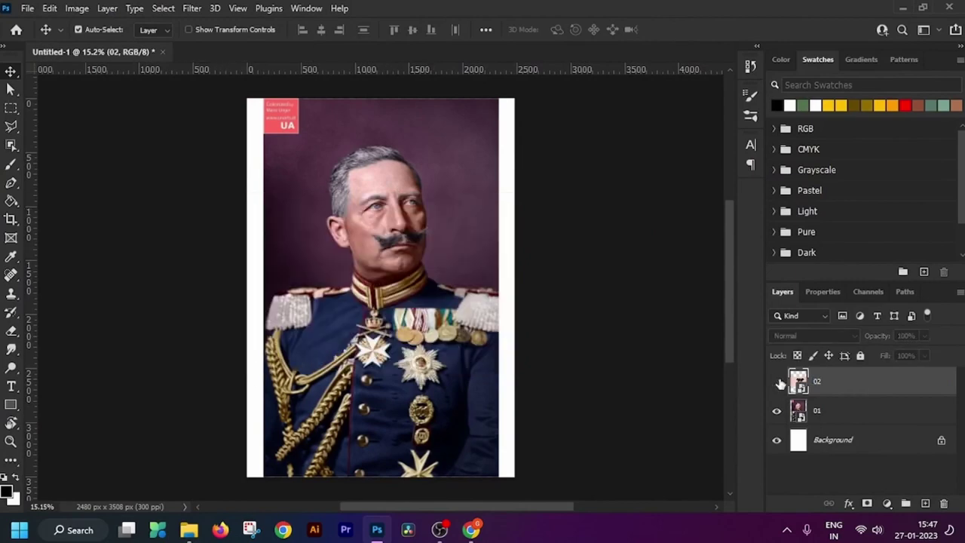
- Scale the officer portrait on layer 01 to about 67.6% so it fills the page width, and shift it slightly downward
scroll(340, 322, "down", 2)
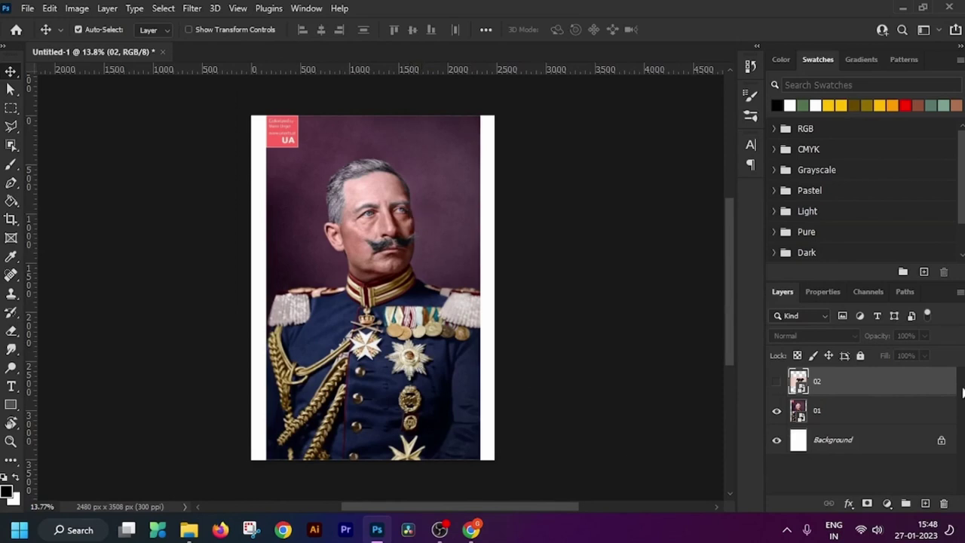
left_click(857, 419)
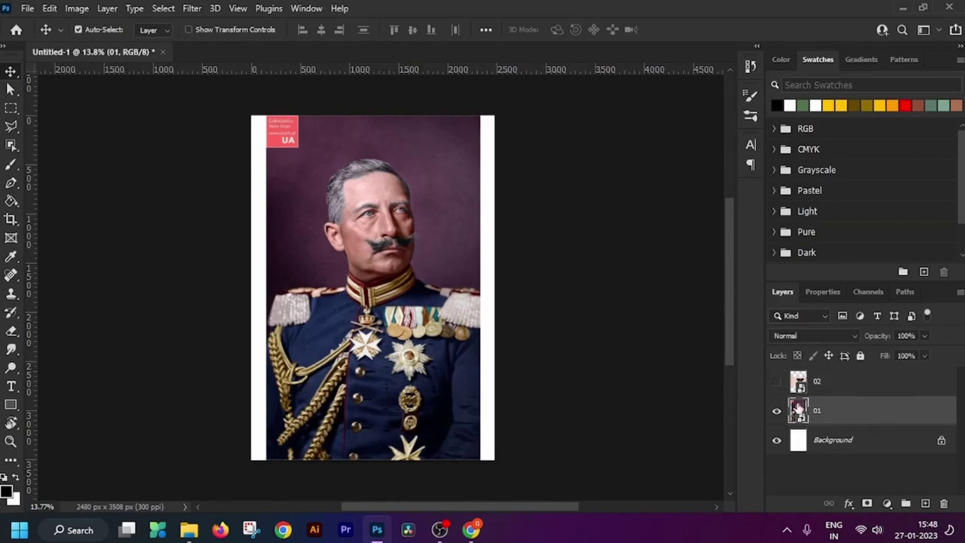
key("ctrl+t")
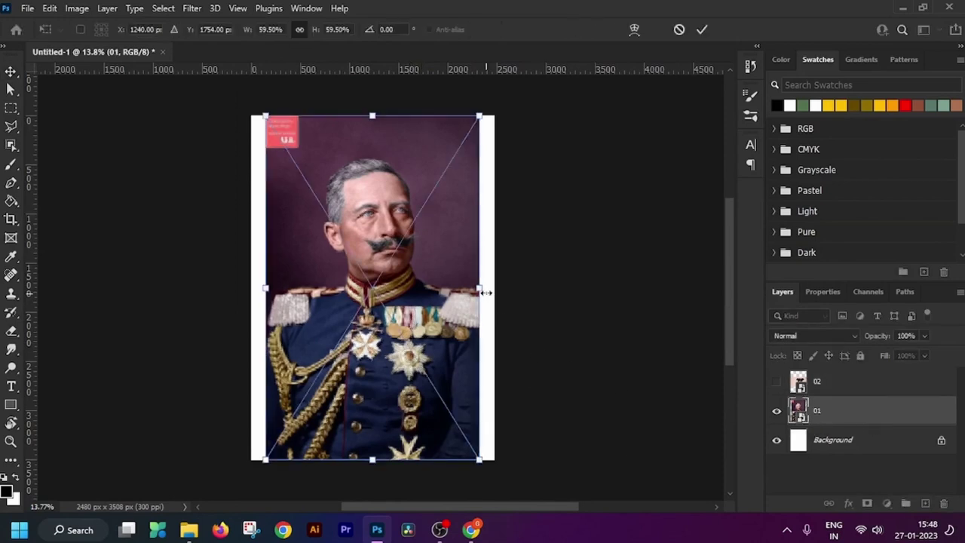
left_click_drag(481, 288, 495, 287)
left_click_drag(269, 287, 251, 287)
left_click_drag(382, 375, 383, 387)
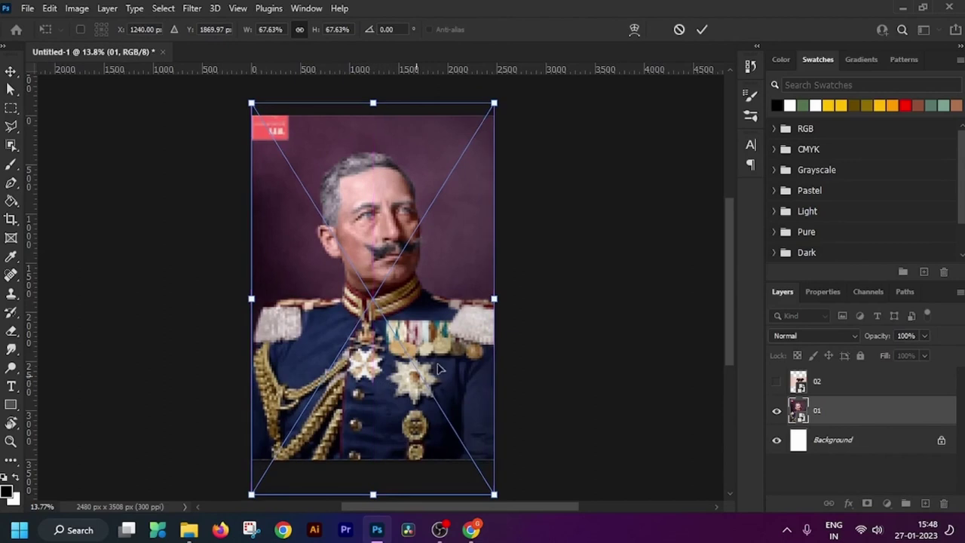
left_click(702, 30)
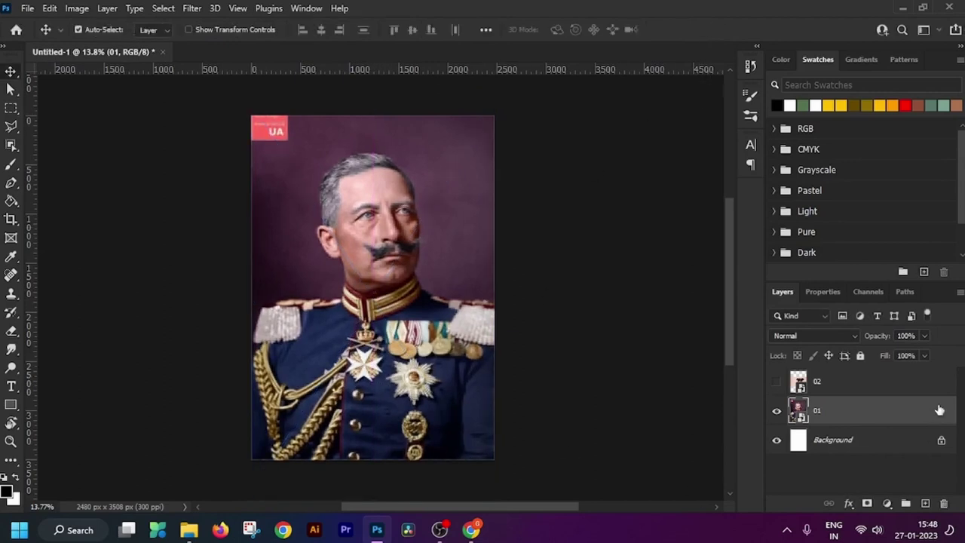
- Select the subject of layer 01 and add a layer mask that removes the portrait's background
left_click(162, 9)
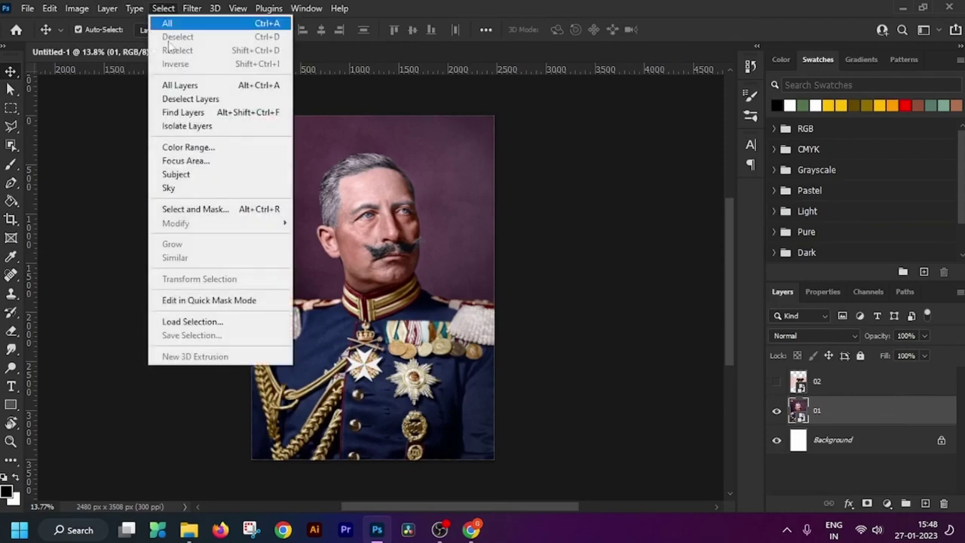
left_click(176, 175)
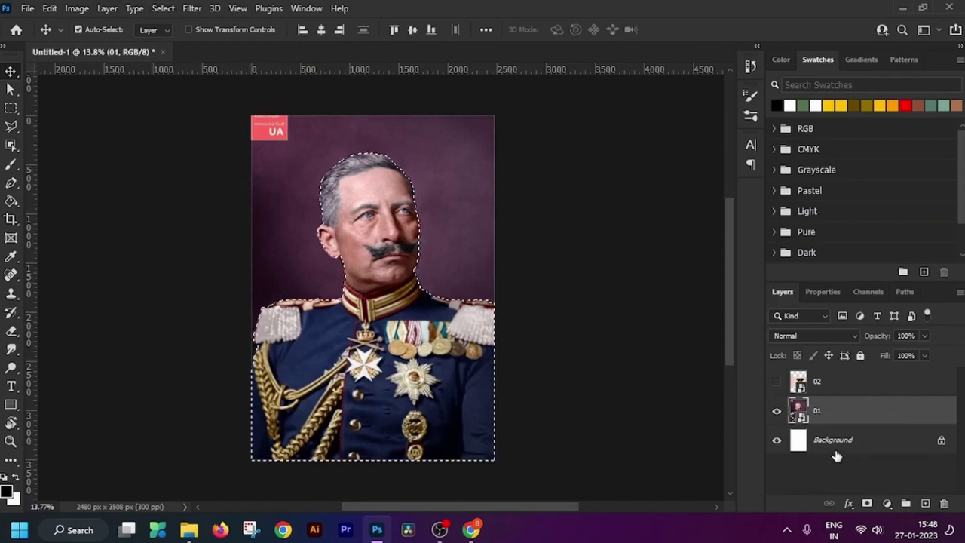
left_click(868, 503)
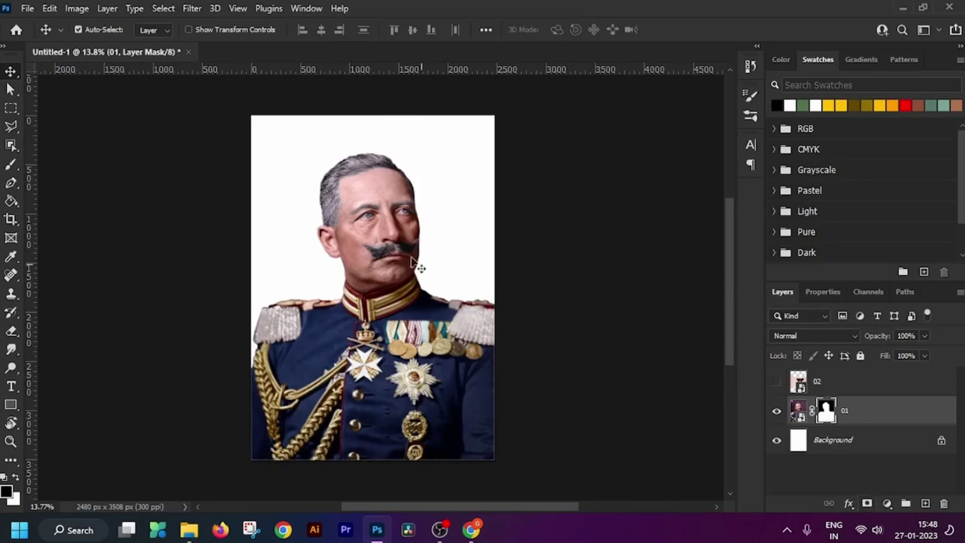
- Paint out the officer's head on layer 01's mask with a black 290 px brush at 8% smoothing
scroll(416, 262, "up", 2)
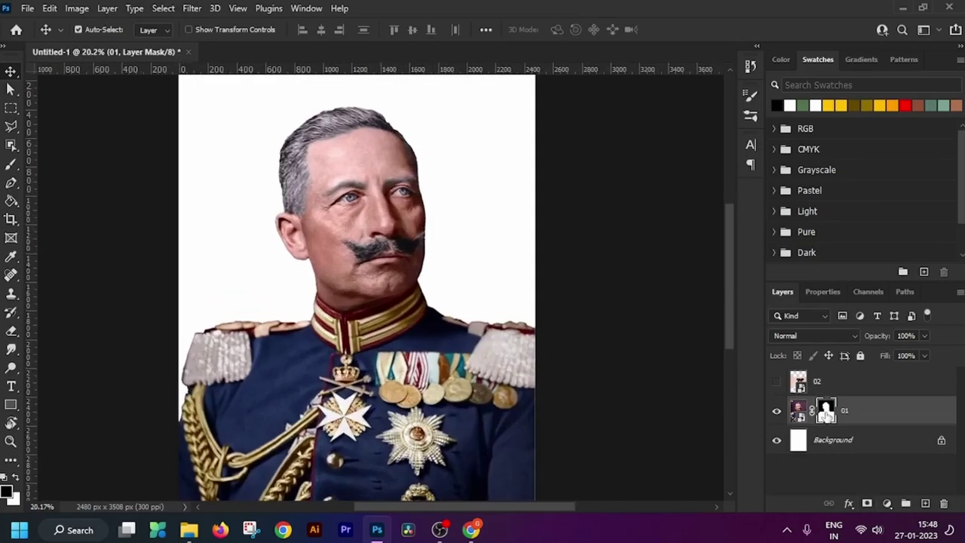
left_click(11, 164)
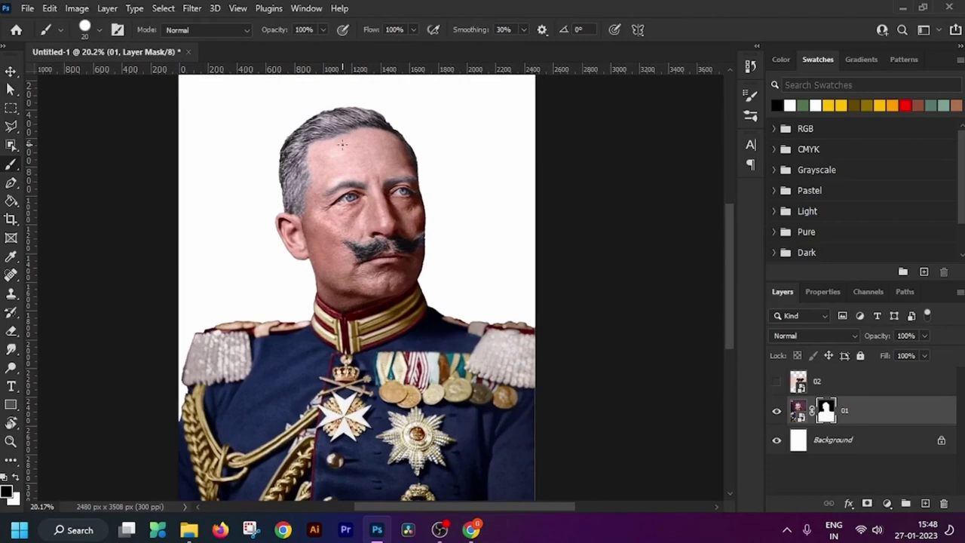
mouse_move(274, 138)
left_mouse_down()
mouse_move(293, 135)
mouse_move(297, 146)
mouse_move(354, 124)
mouse_move(377, 144)
mouse_move(381, 108)
mouse_move(375, 158)
mouse_move(422, 190)
mouse_move(450, 192)
left_mouse_up()
left_click(524, 30)
left_click_drag(525, 50, 508, 50)
mouse_move(325, 140)
left_mouse_down()
mouse_move(306, 166)
mouse_move(343, 147)
mouse_move(341, 198)
mouse_move(282, 262)
mouse_move(329, 245)
mouse_move(361, 213)
left_mouse_up()
scroll(400, 228, "up", 5)
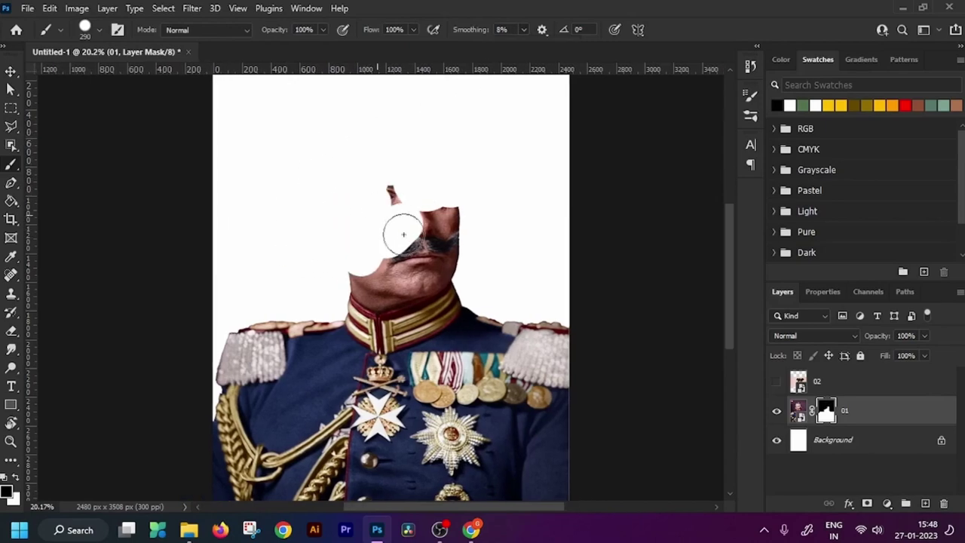
mouse_move(420, 240)
left_mouse_down()
mouse_move(352, 135)
mouse_move(384, 123)
mouse_move(487, 154)
mouse_move(502, 173)
mouse_move(497, 217)
mouse_move(421, 232)
mouse_move(341, 278)
mouse_move(503, 253)
mouse_move(470, 278)
mouse_move(369, 294)
mouse_move(296, 274)
mouse_move(307, 291)
mouse_move(282, 287)
mouse_move(285, 311)
mouse_move(325, 328)
mouse_move(444, 294)
mouse_move(415, 316)
mouse_move(459, 279)
left_mouse_up()
- Reduce the brush to 67 px and mask out the neck skin along the right half of the collar's rim
scroll(459, 279, "left", 2)
scroll(468, 298, "up", 3)
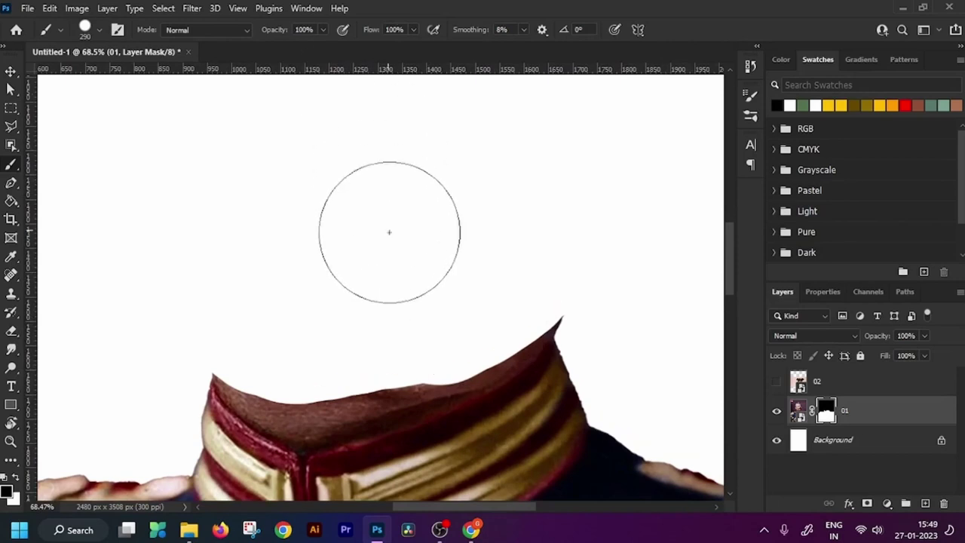
left_click_drag(443, 262, 378, 270)
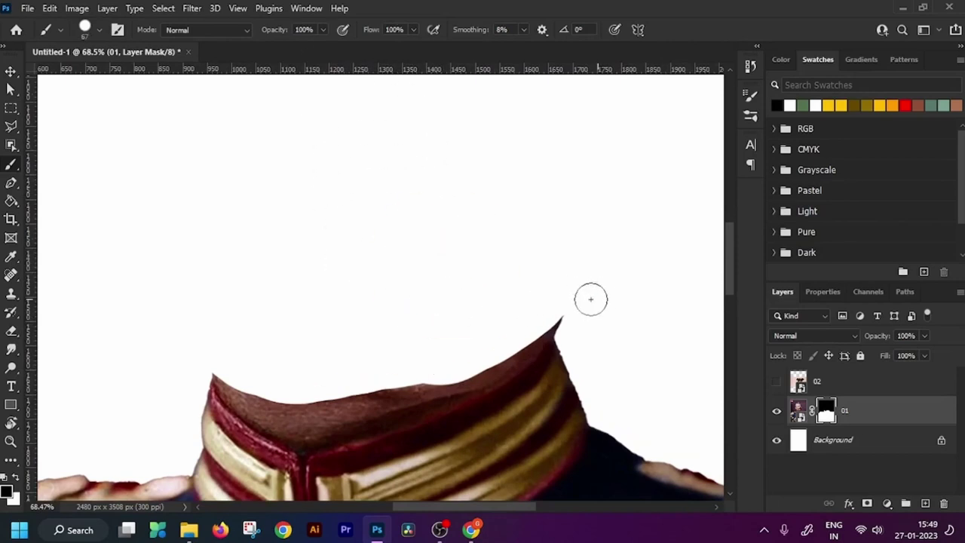
mouse_move(590, 297)
left_mouse_down()
mouse_move(570, 307)
mouse_move(570, 322)
mouse_move(558, 313)
mouse_move(533, 326)
mouse_move(457, 384)
mouse_move(383, 392)
left_mouse_up()
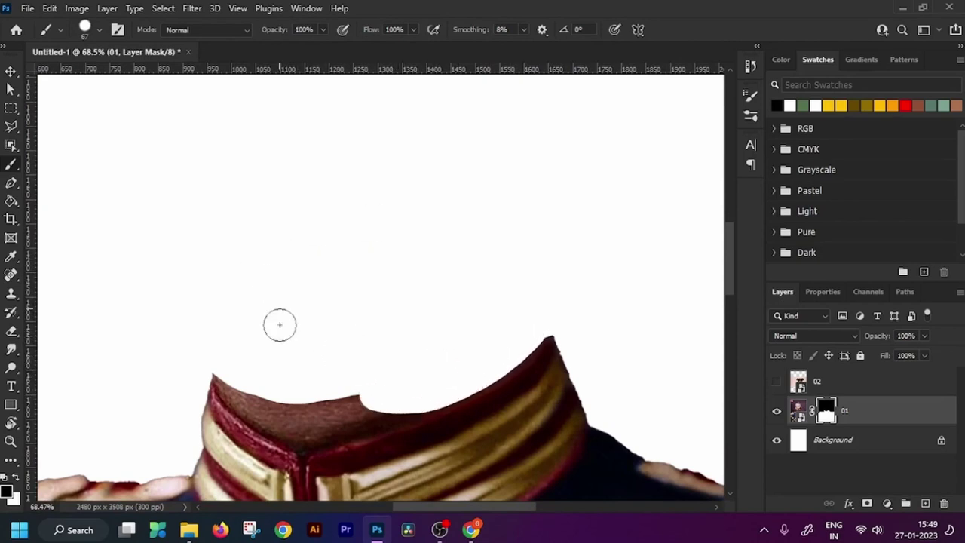
- Mask out the remaining neck skin along the left and centre of the collar, undoing the first misplaced stroke
left_click_drag(274, 392, 274, 352)
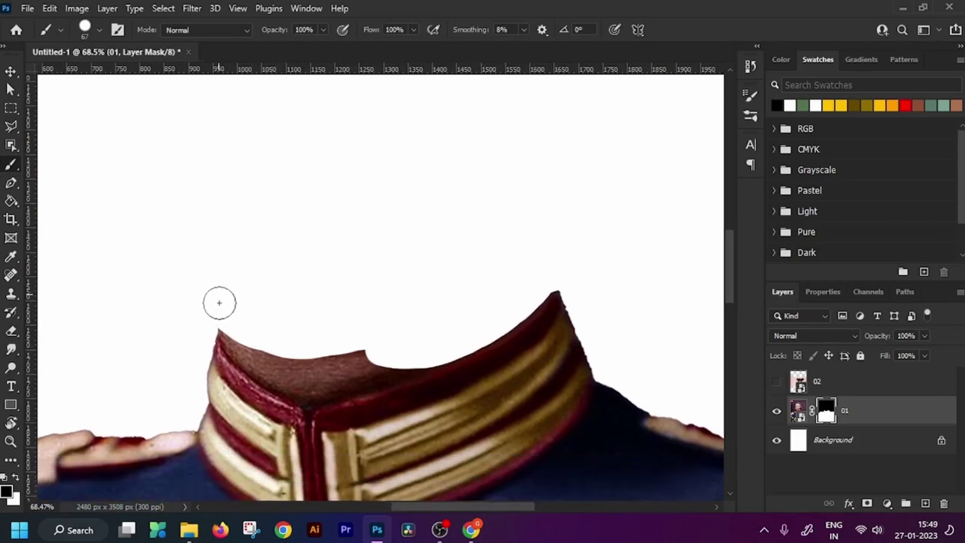
mouse_move(218, 301)
left_mouse_down()
mouse_move(270, 371)
mouse_move(300, 368)
mouse_move(291, 373)
mouse_move(256, 349)
mouse_move(278, 379)
mouse_move(303, 391)
mouse_move(357, 346)
mouse_move(302, 371)
mouse_move(372, 384)
mouse_move(399, 352)
left_mouse_up()
key("ctrl+z")
scroll(302, 390, "up", 3)
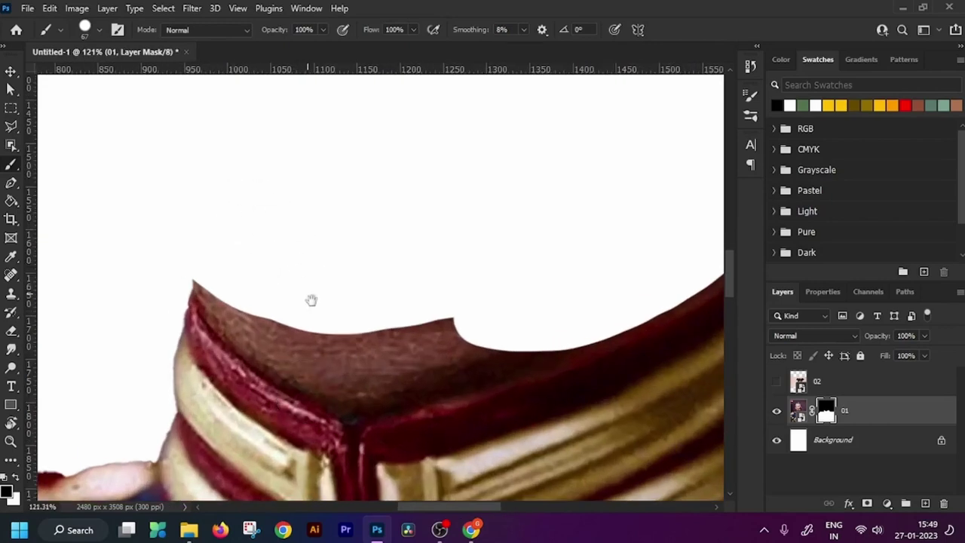
left_click_drag(312, 299, 276, 241)
mouse_move(189, 206)
left_mouse_down()
mouse_move(214, 250)
mouse_move(281, 290)
left_mouse_up()
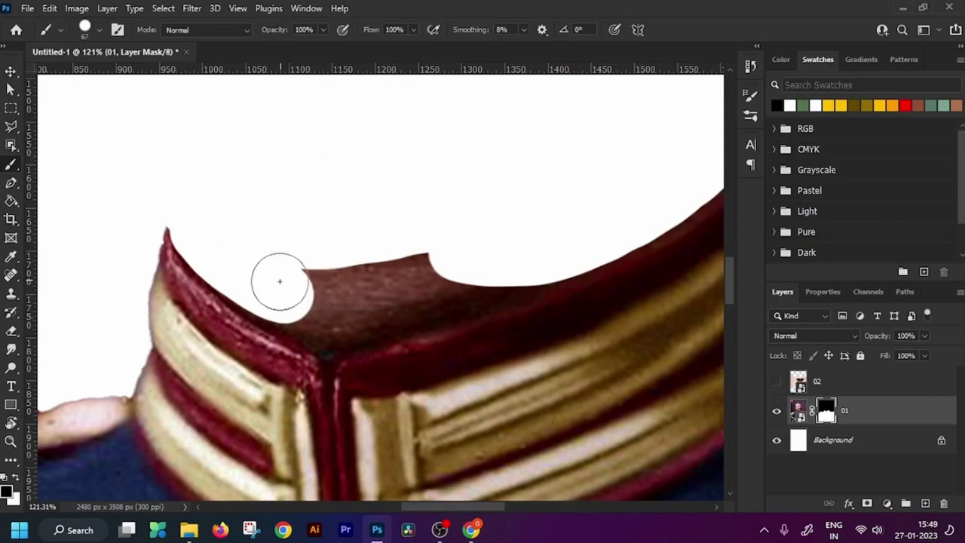
mouse_move(307, 308)
left_mouse_down()
mouse_move(270, 291)
mouse_move(306, 227)
mouse_move(284, 267)
mouse_move(383, 220)
mouse_move(359, 269)
mouse_move(500, 229)
mouse_move(448, 258)
mouse_move(292, 296)
mouse_move(244, 276)
left_mouse_up()
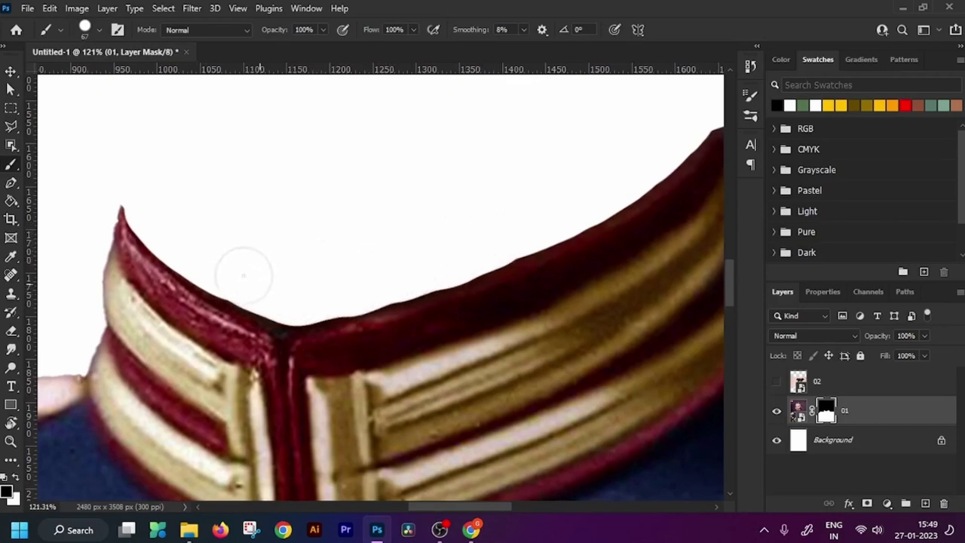
scroll(371, 279, "down", 5)
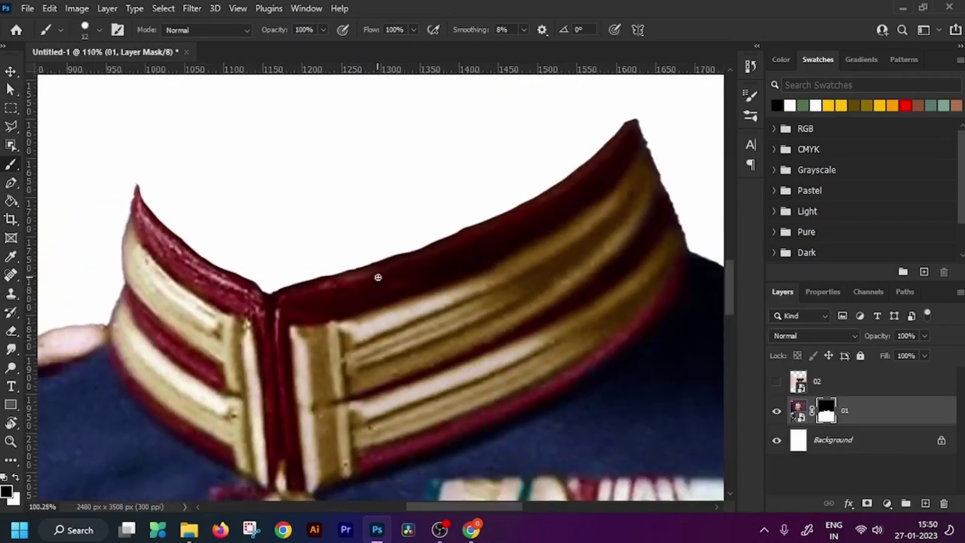
scroll(378, 277, "down", 8)
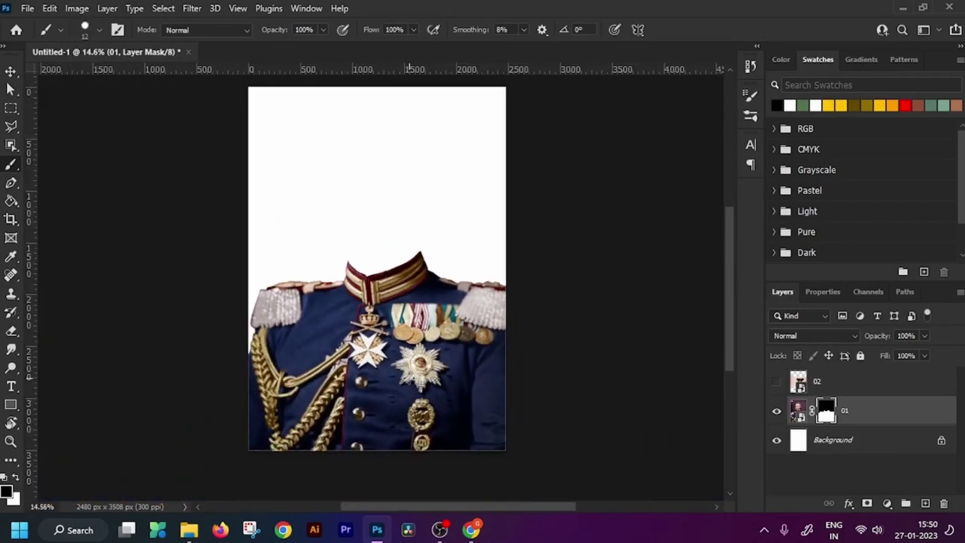
- Convert the masked uniform layer 01 to a smart object
left_click_drag(400, 372, 414, 353)
scroll(382, 252, "left", 1)
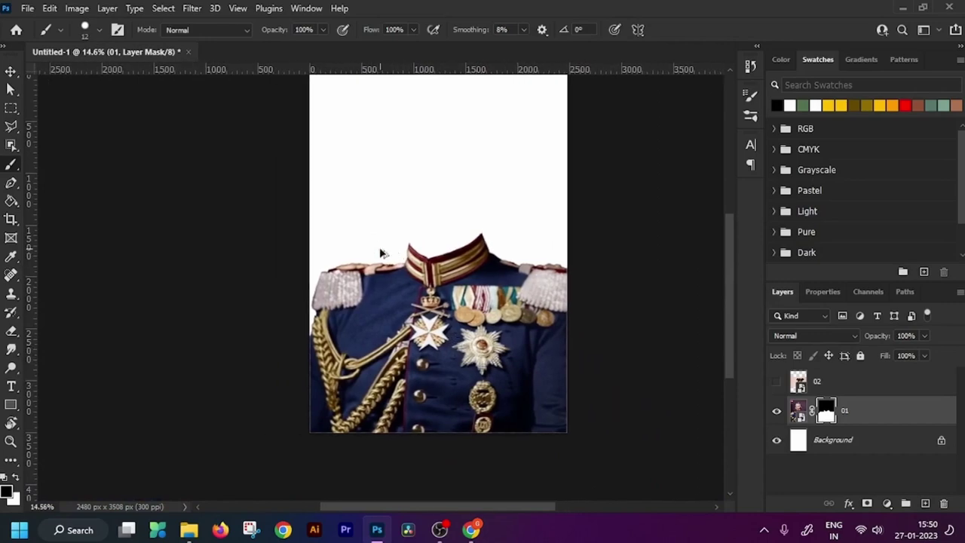
scroll(422, 270, "up", 3)
scroll(420, 298, "up", 2)
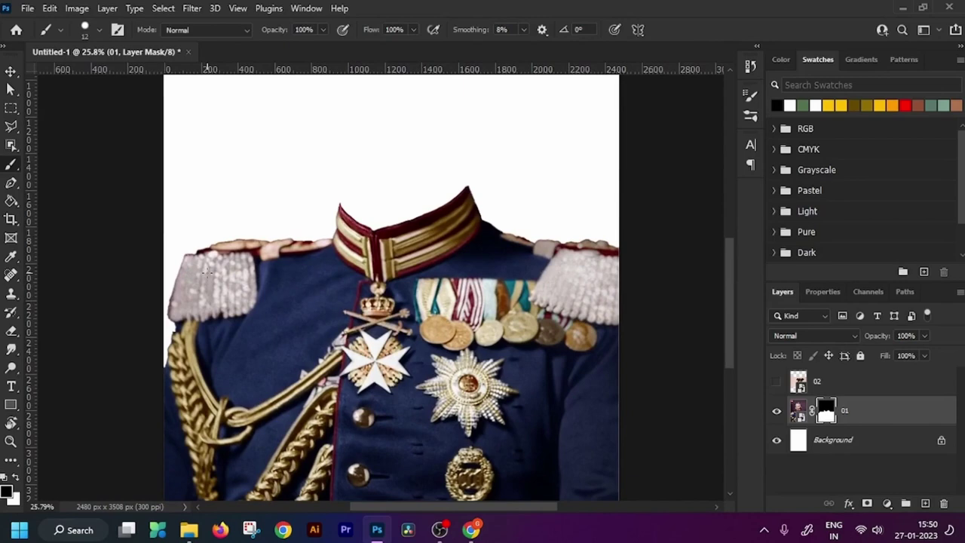
scroll(234, 332, "down", 1)
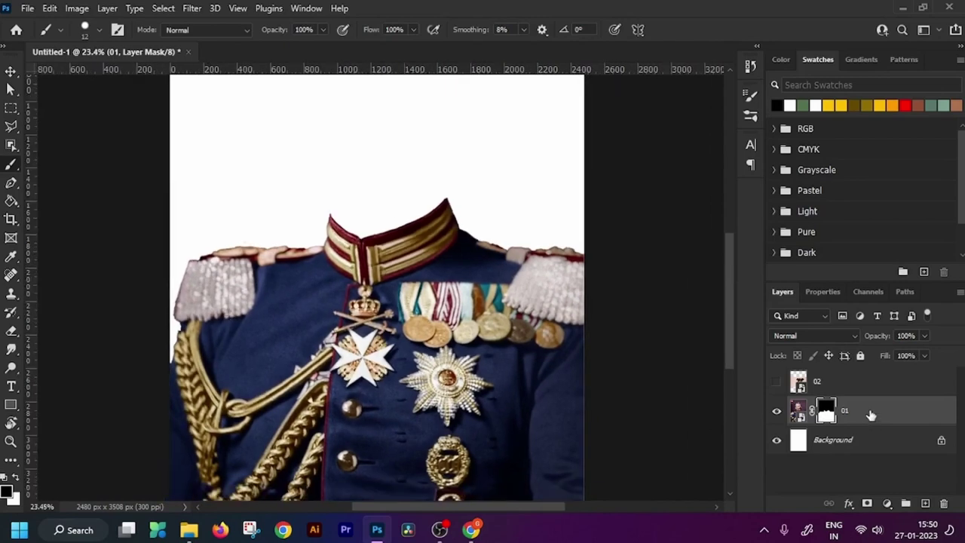
right_click(871, 415)
left_click(759, 148)
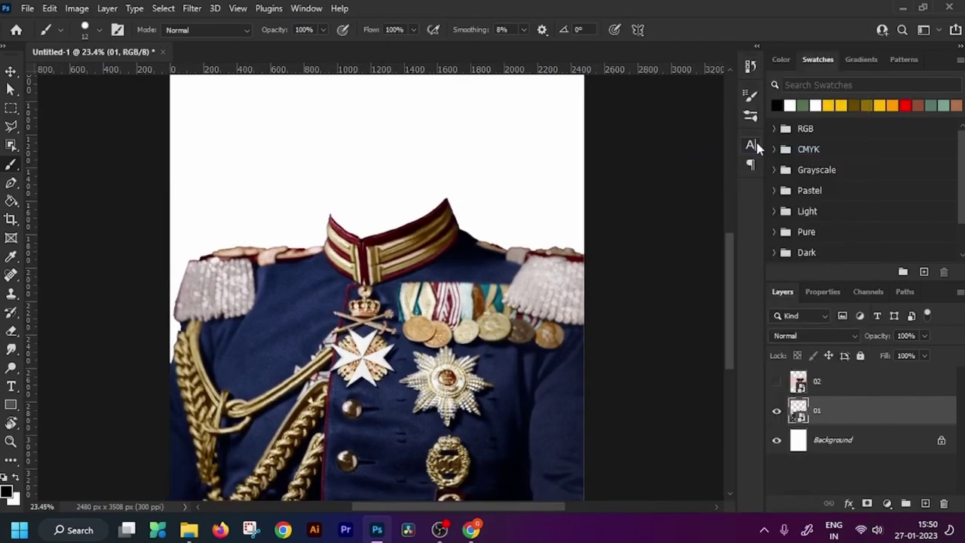
- Duplicate layer 01, then hide both uniform layers and show the dog photo on layer 02
key("ctrl+j")
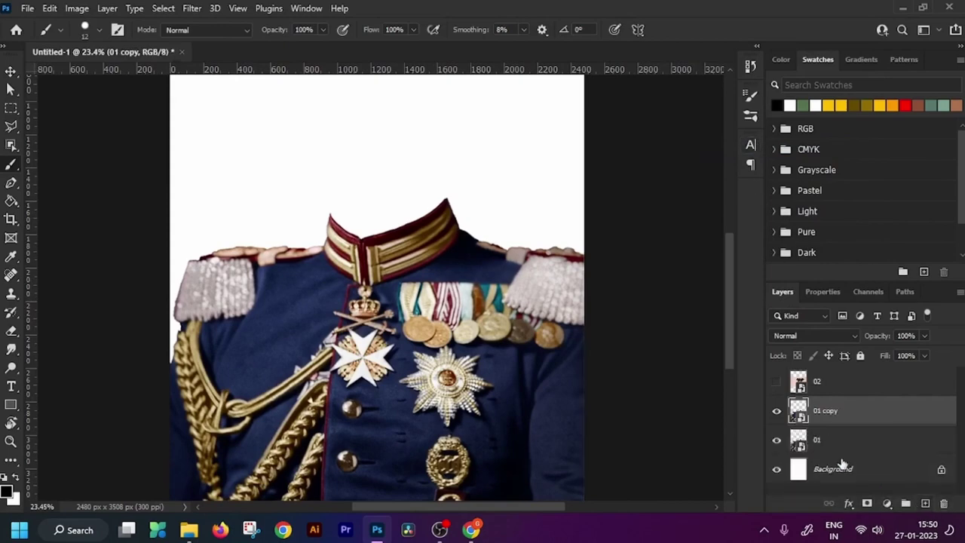
left_click(776, 440)
left_click(776, 383)
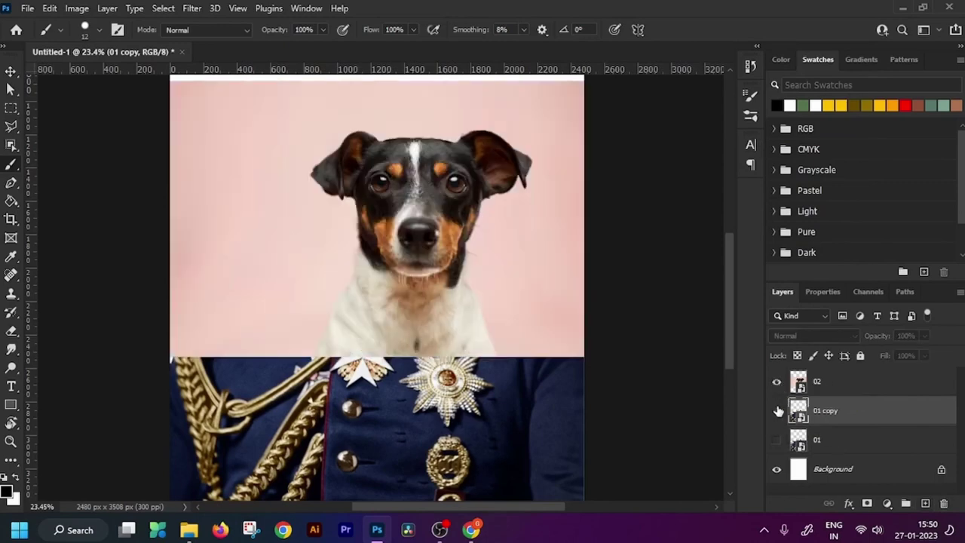
left_click(777, 411)
- Select the dog as the subject of layer 02 and add a layer mask that removes the pink background
scroll(426, 264, "up", 2)
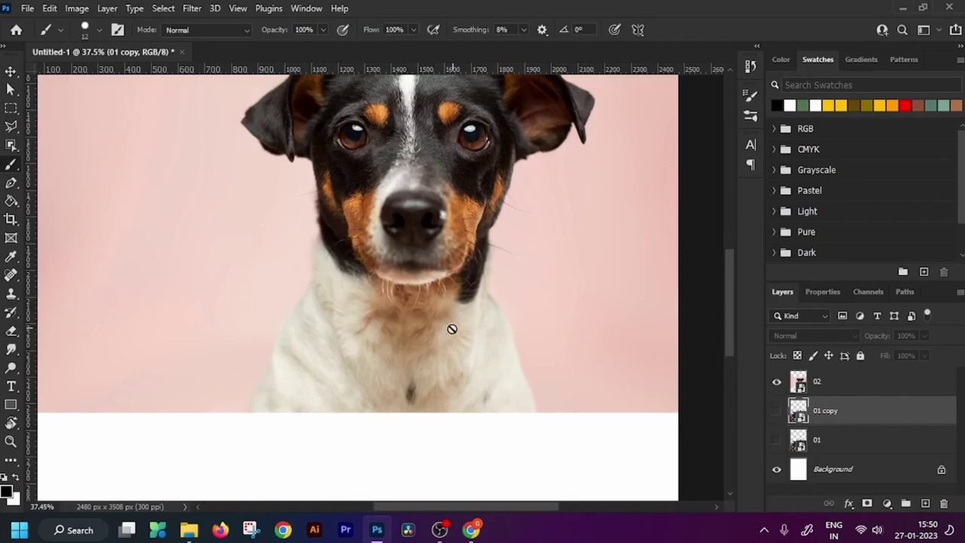
left_click_drag(442, 257, 418, 336)
left_click(868, 383)
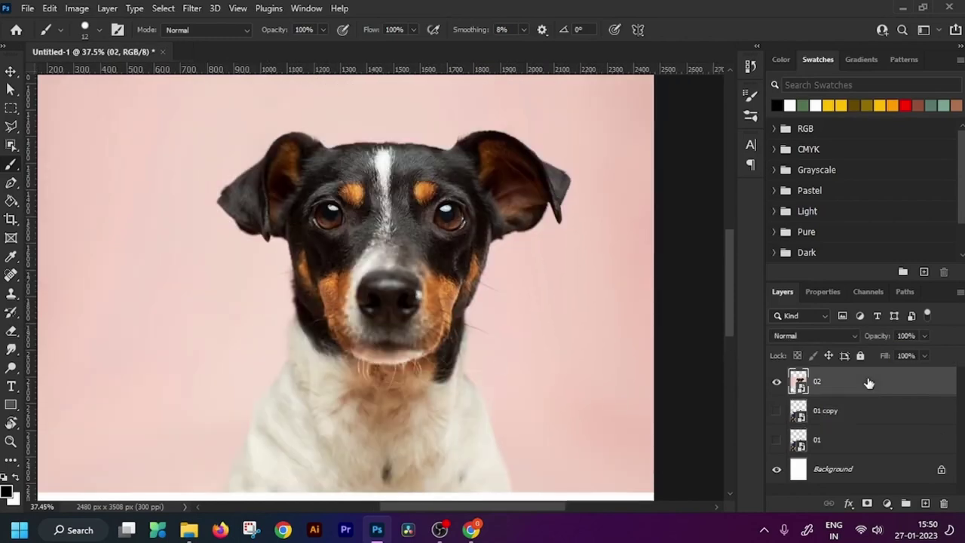
left_click(163, 10)
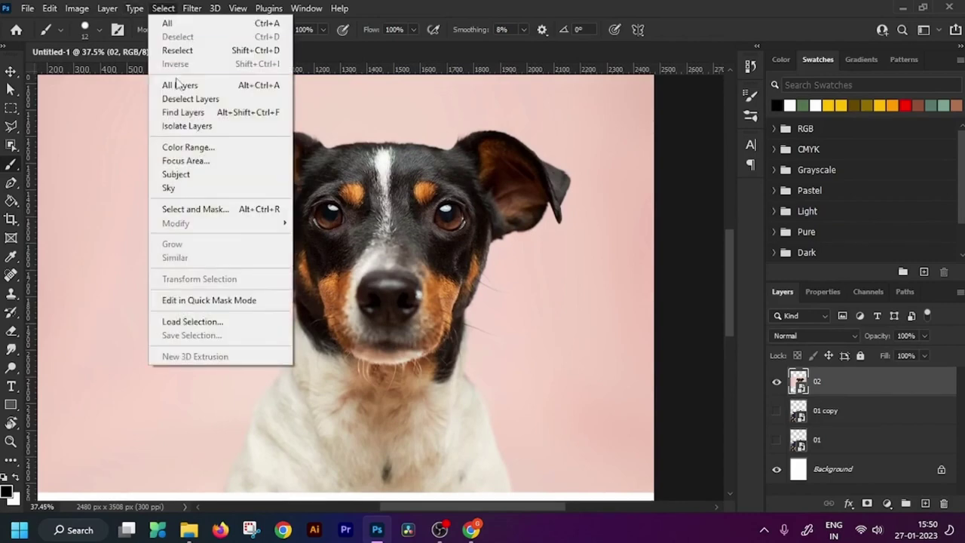
left_click(190, 176)
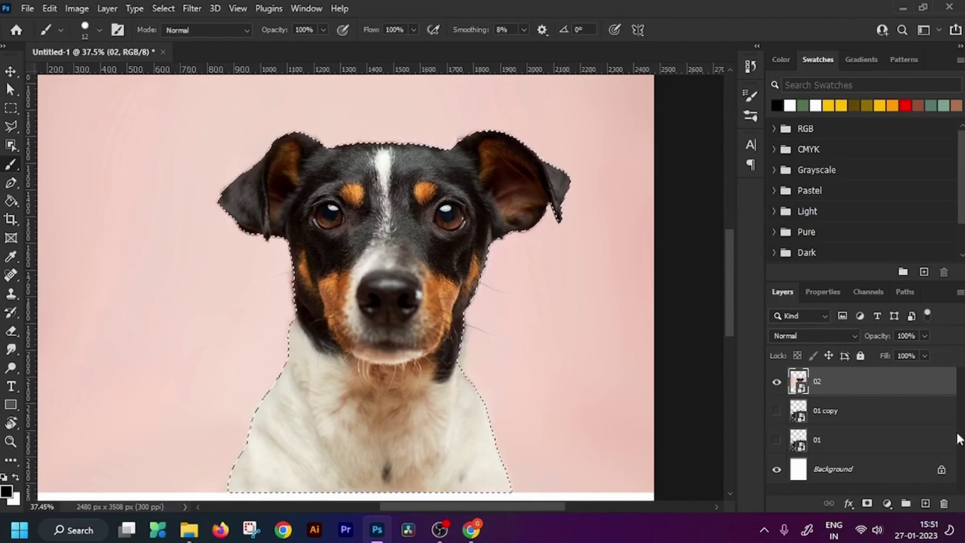
left_click(867, 502)
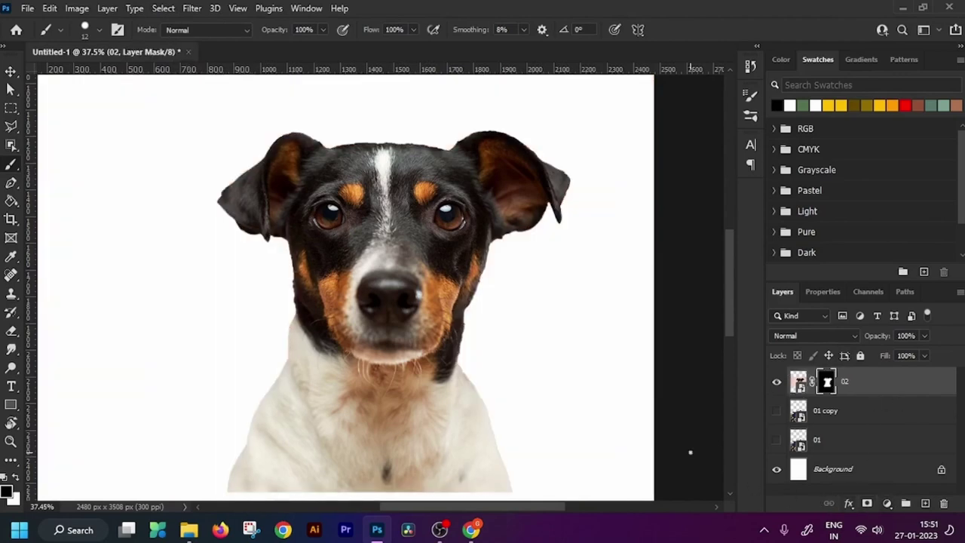
- Convert the masked dog layer 02 to a smart object
scroll(397, 317, "down", 1)
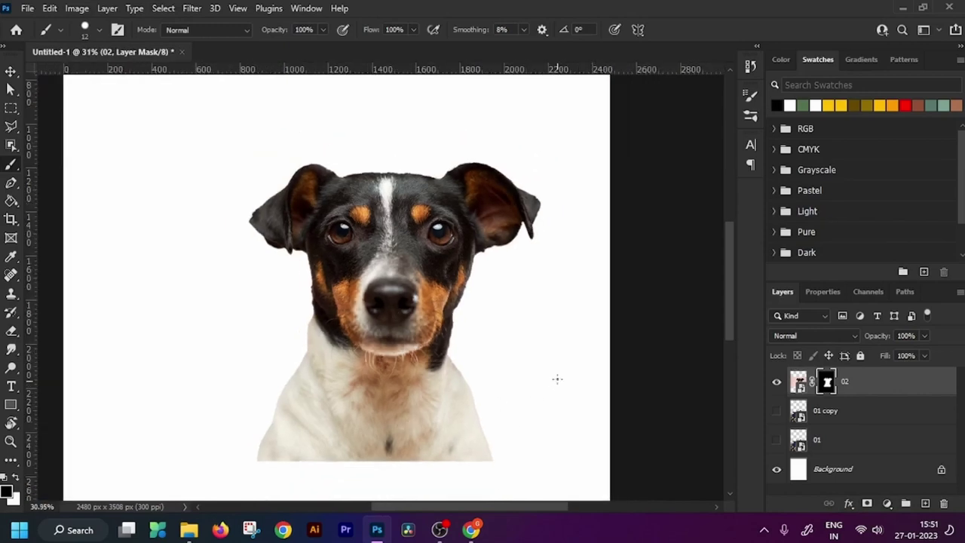
left_click_drag(557, 379, 510, 346)
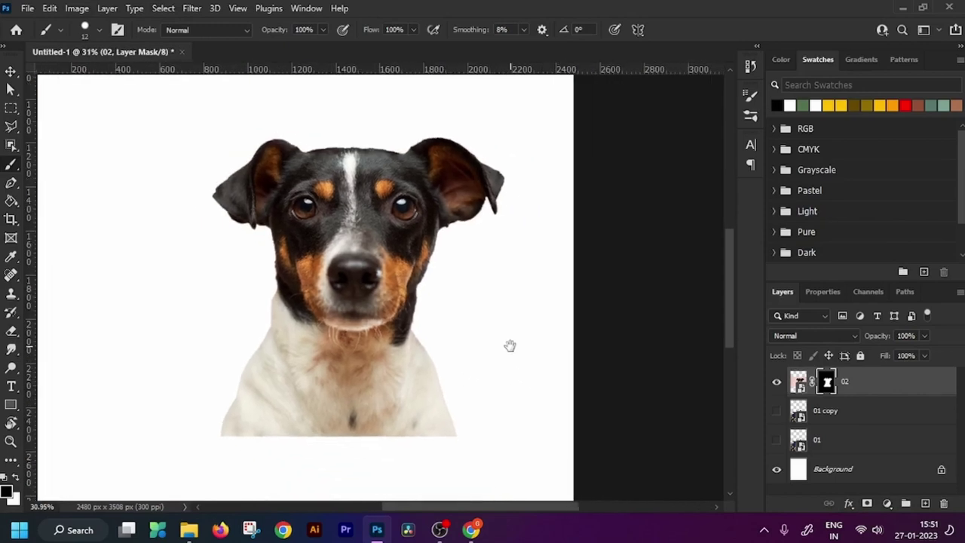
right_click(896, 390)
left_click(743, 151)
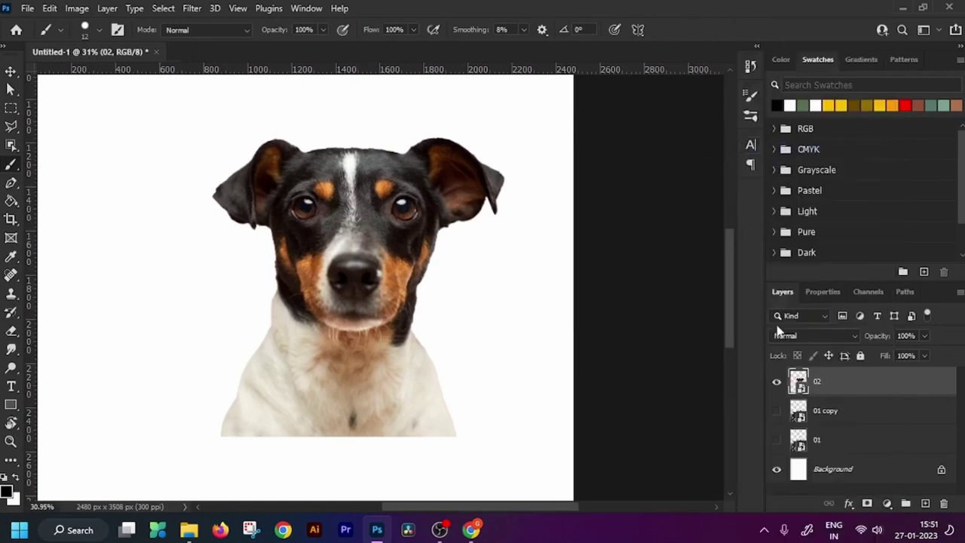
- Stack layer 02 beneath the reshown 01 copy layer and move the dog up so its neck sits inside the collar
left_click(776, 411)
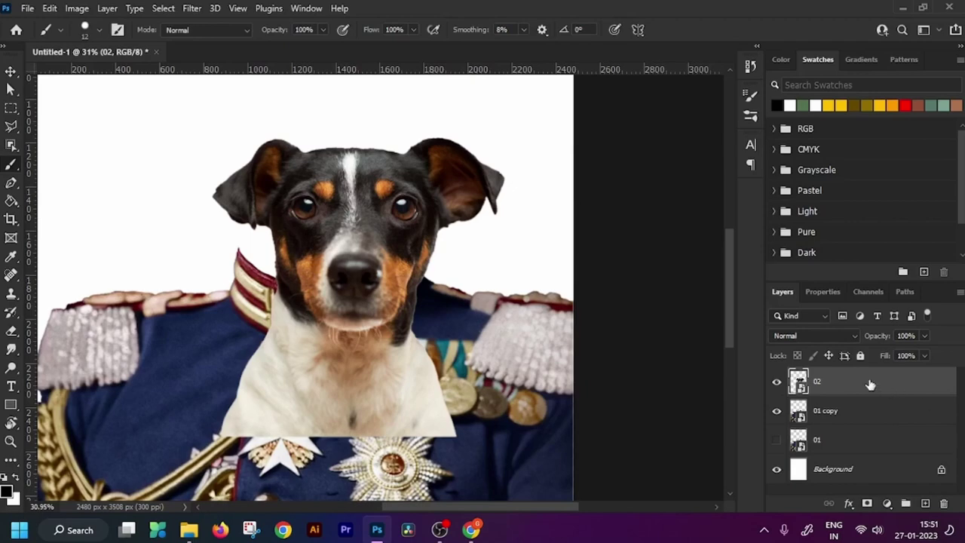
left_click_drag(872, 388, 879, 430)
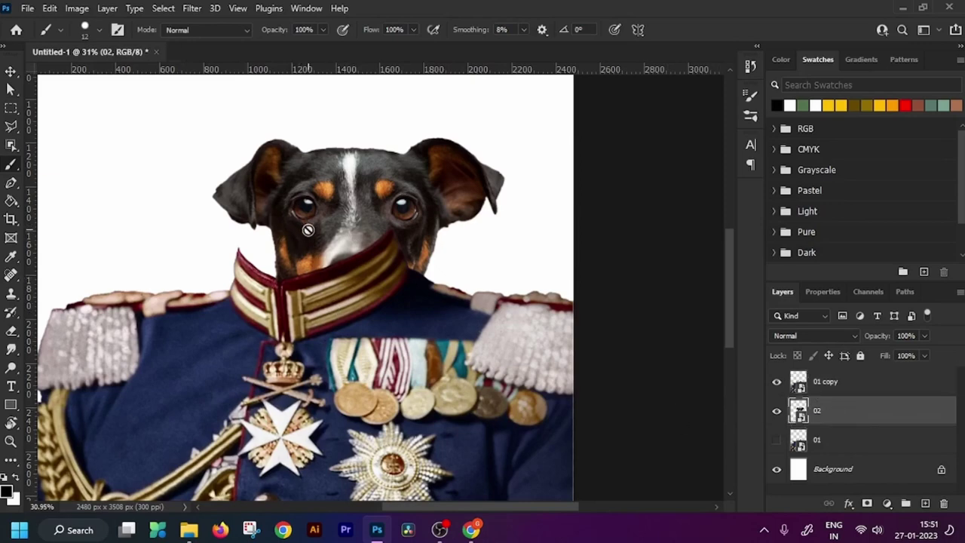
left_click(11, 73)
left_click_drag(385, 238, 346, 178)
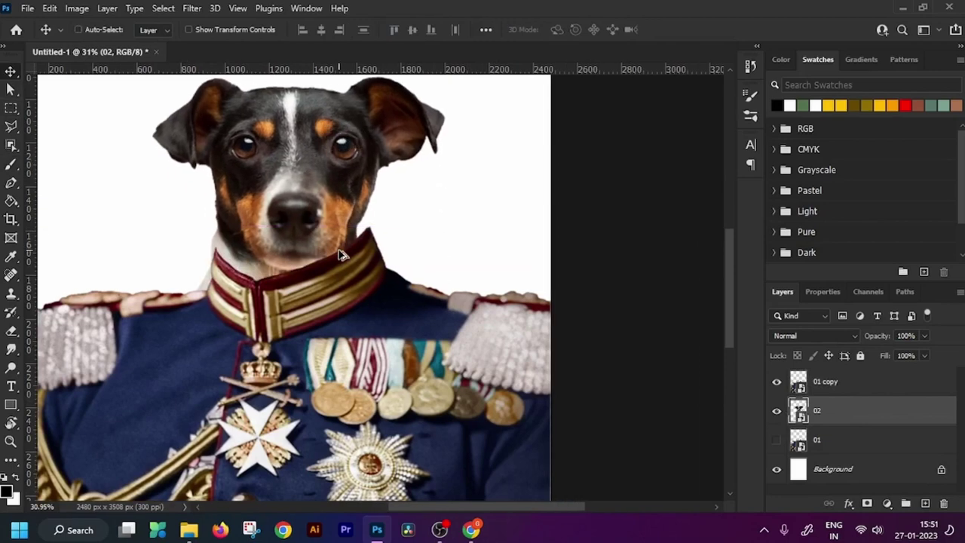
scroll(348, 285, "up", 3)
scroll(340, 308, "down", 2)
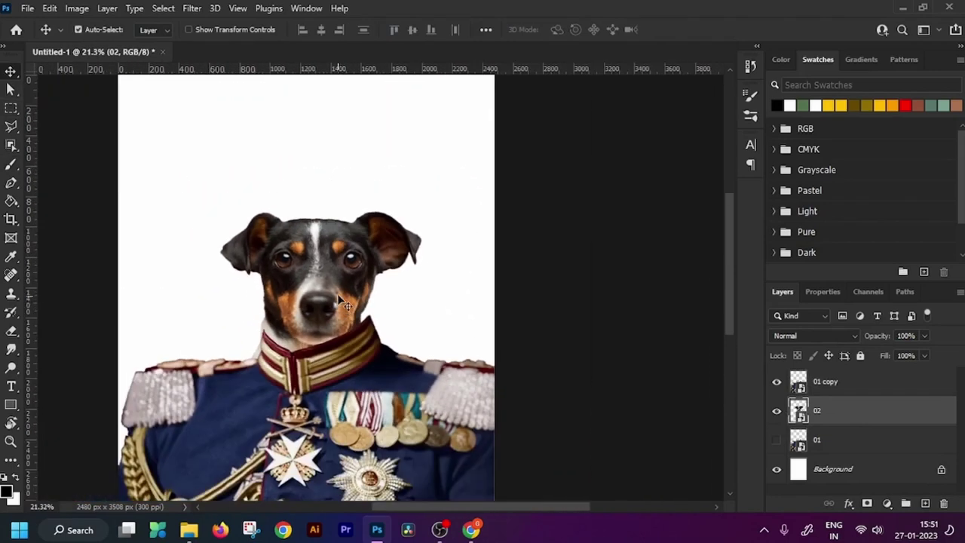
left_click_drag(337, 289, 342, 275)
scroll(342, 275, "down", 5)
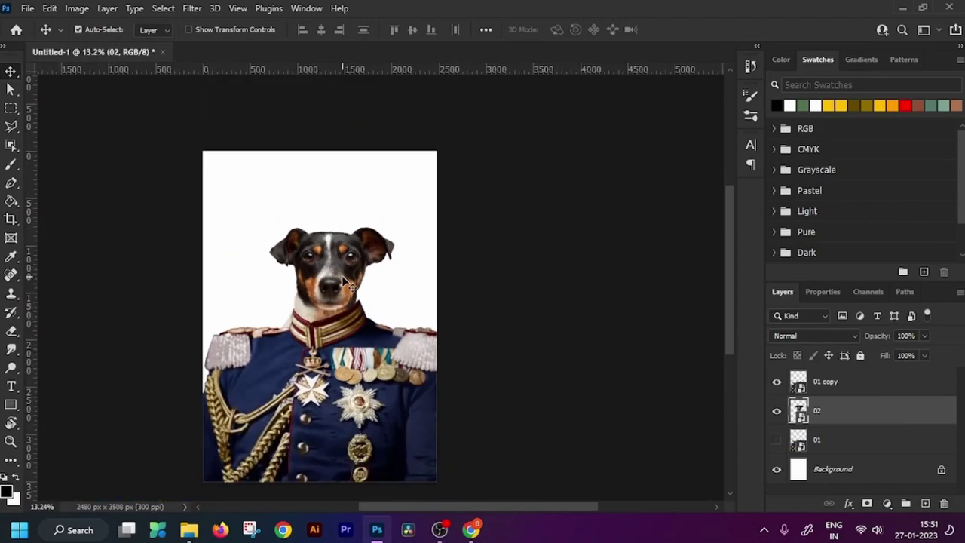
scroll(337, 269, "up", 5)
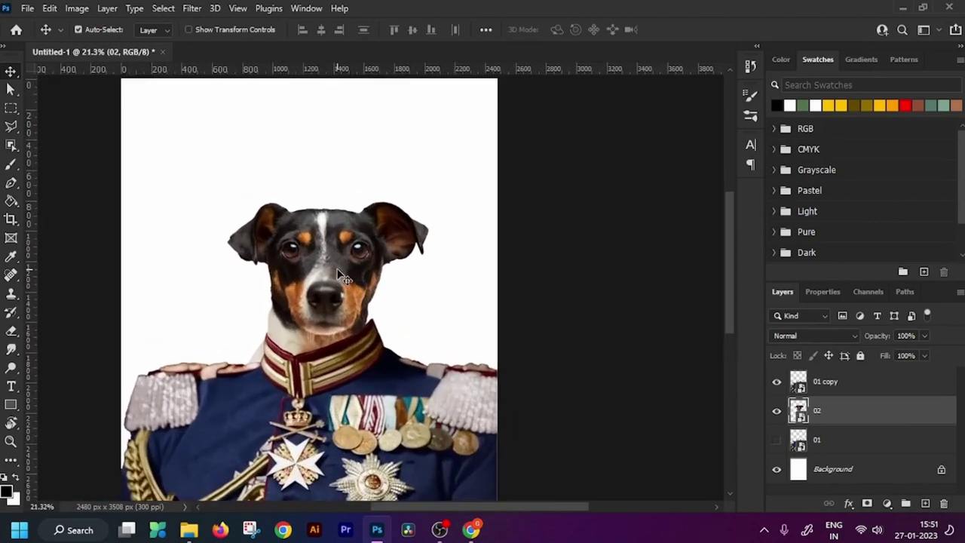
- Free-transform the dog on layer 02, scaling it to about 103.88% and rotating it by about -2.97°
key("ctrl+t")
left_click_drag(426, 306, 434, 306)
mouse_move(332, 299)
left_mouse_down()
mouse_move(327, 289)
mouse_move(330, 297)
left_mouse_up()
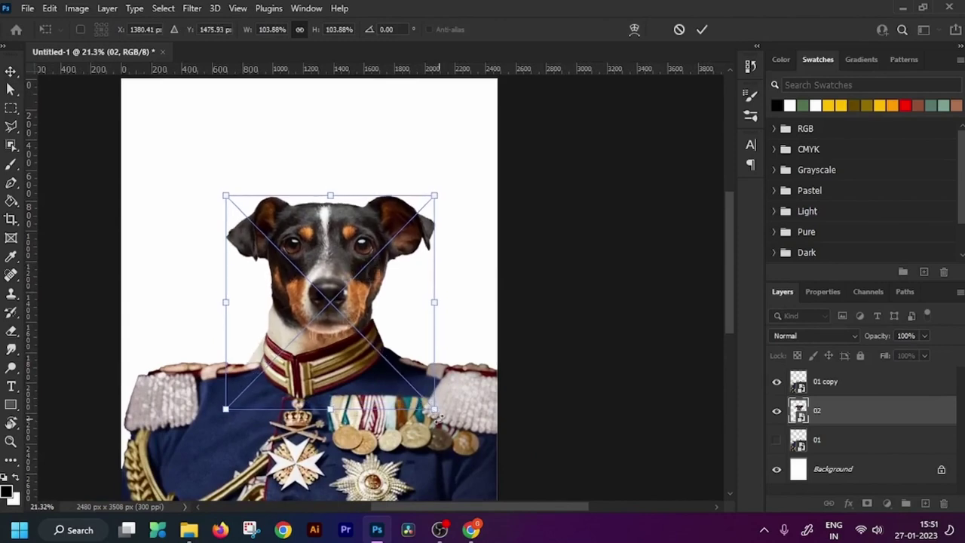
left_click_drag(438, 419, 442, 411)
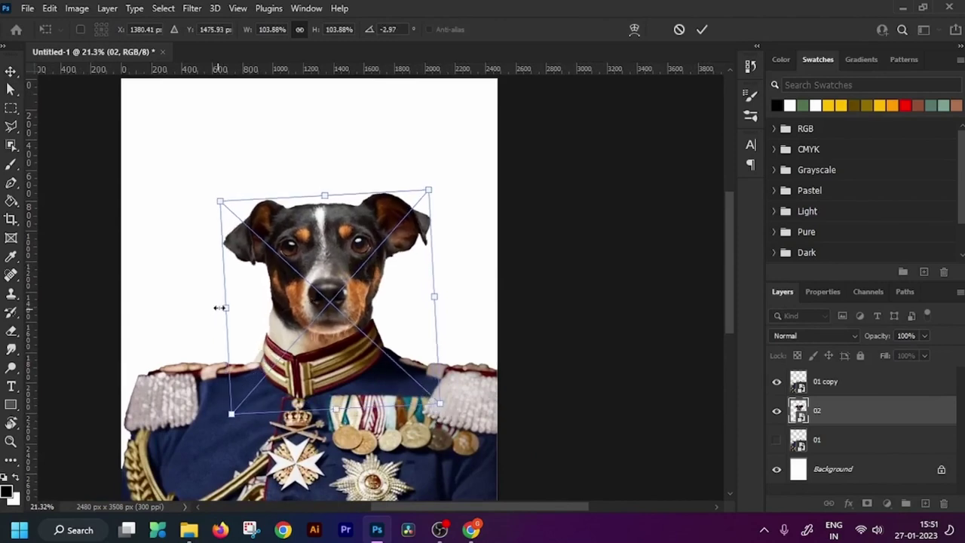
- Enlarge the dog proportionally to about 124.06% and reposition its head centrally above the uniform's collar
left_click_drag(220, 308, 177, 295)
mouse_move(299, 326)
left_mouse_down()
mouse_move(315, 328)
mouse_move(300, 324)
mouse_move(309, 315)
left_mouse_up()
scroll(310, 315, "down", 4)
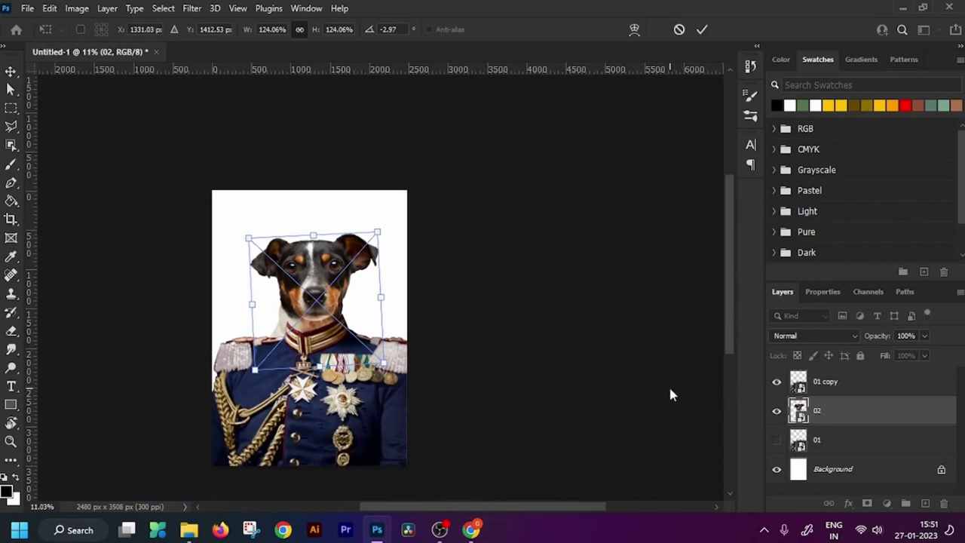
scroll(363, 305, "up", 3)
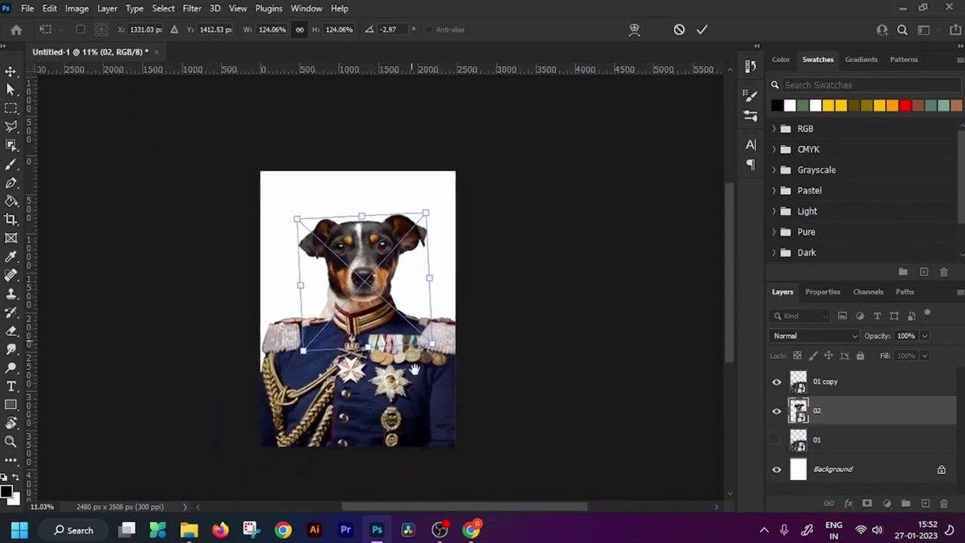
left_click_drag(364, 305, 367, 309)
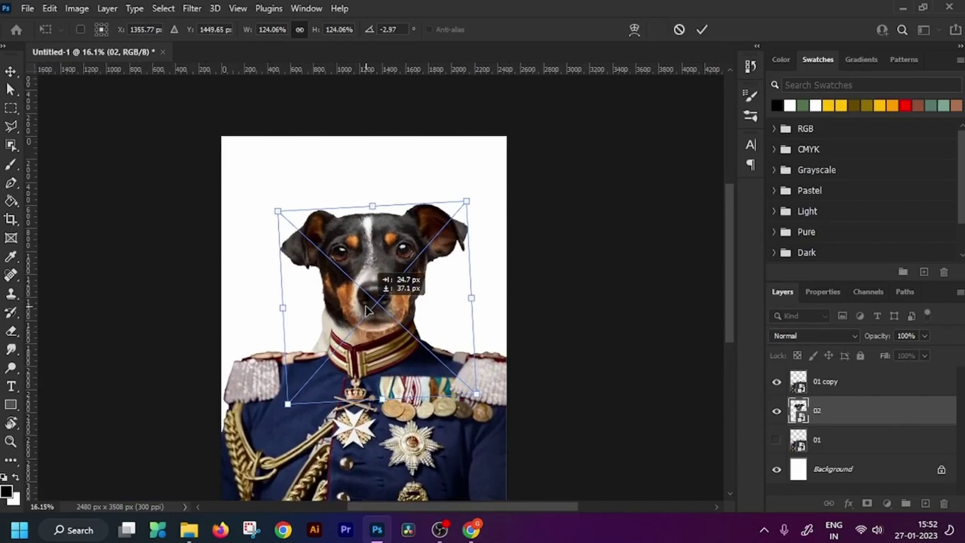
left_click_drag(368, 309, 367, 309)
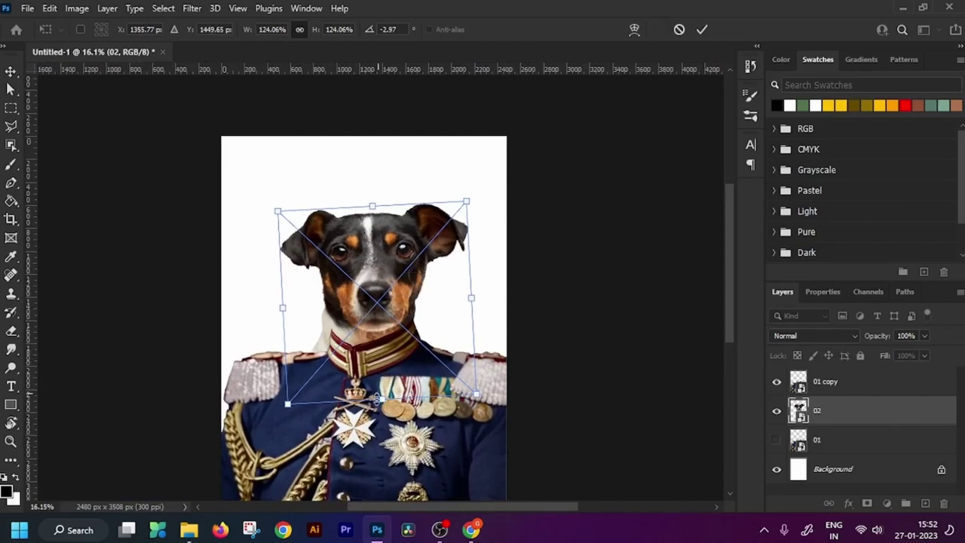
- Scale the dog up slightly to about 125.91% and apply the transform
scroll(370, 341, "down", 2)
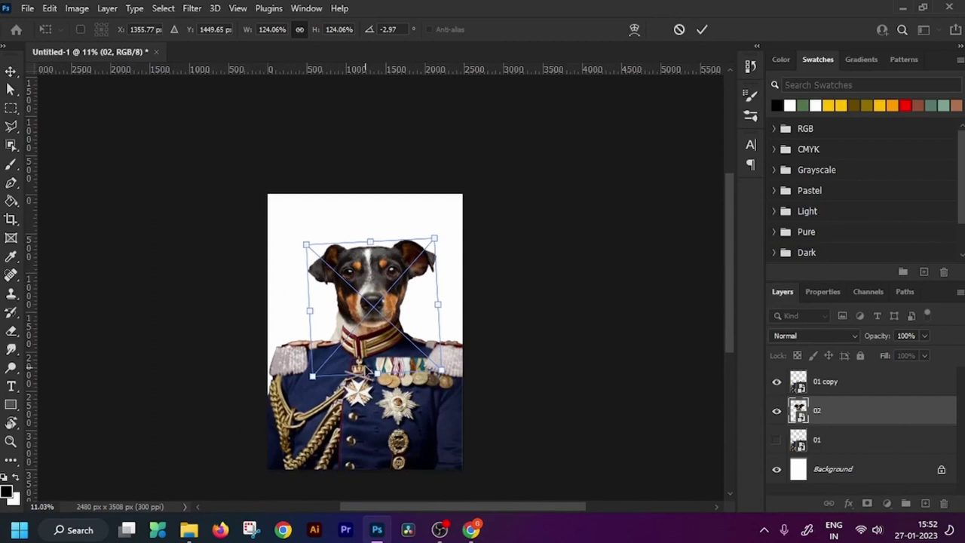
scroll(373, 344, "up", 2)
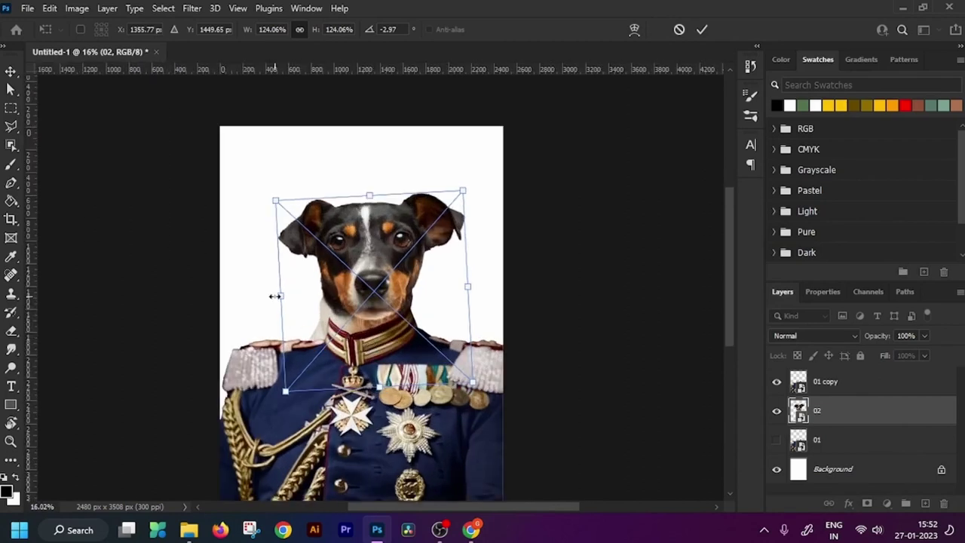
left_click_drag(275, 296, 272, 296)
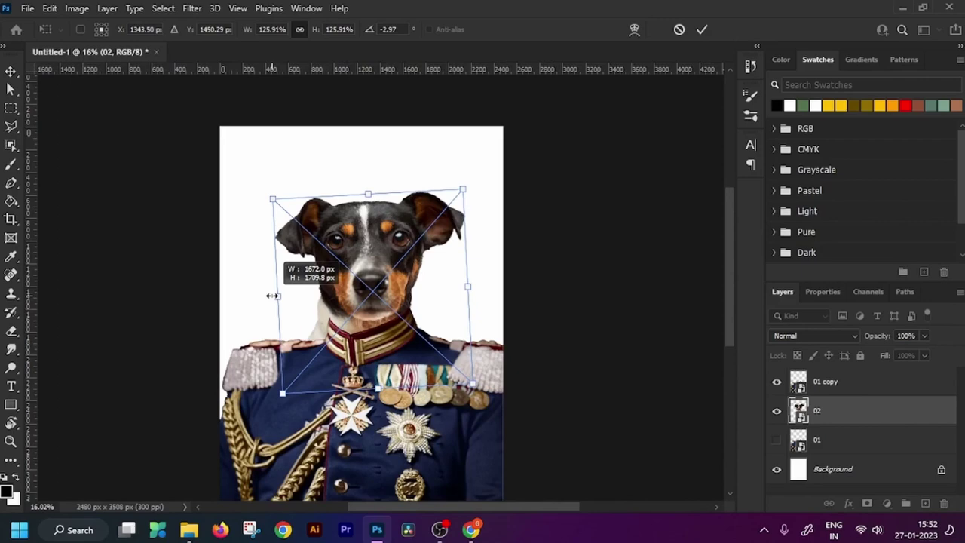
scroll(357, 310, "down", 2)
left_click_drag(398, 442, 389, 376)
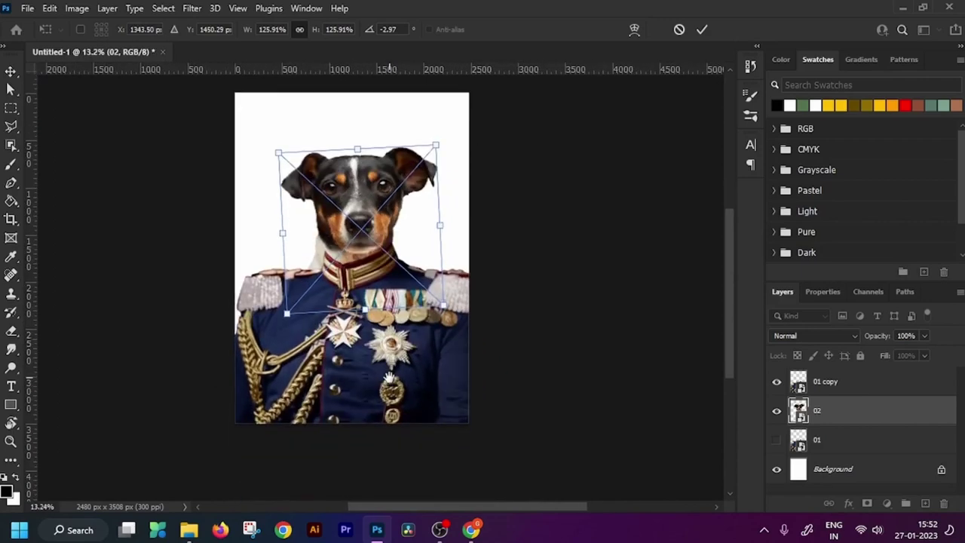
scroll(335, 254, "up", 3)
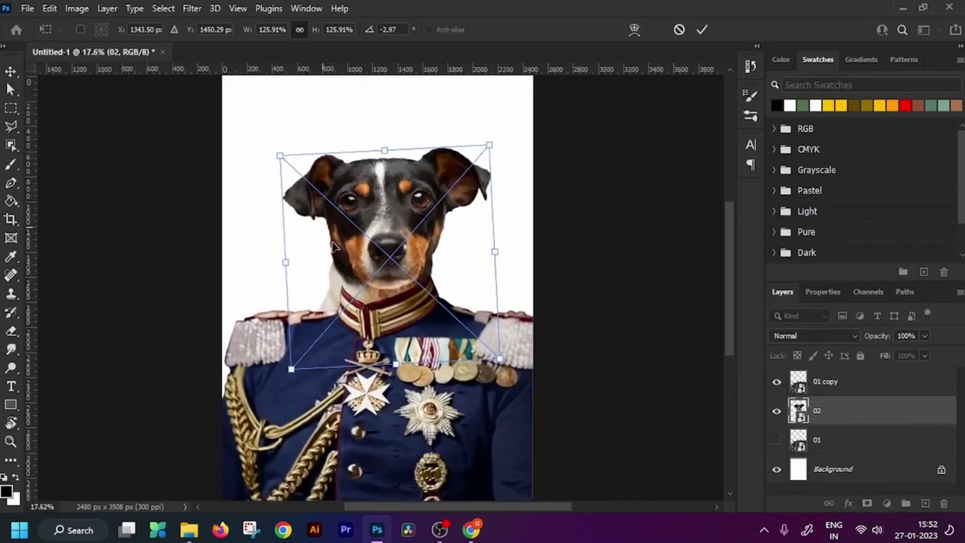
key("Return")
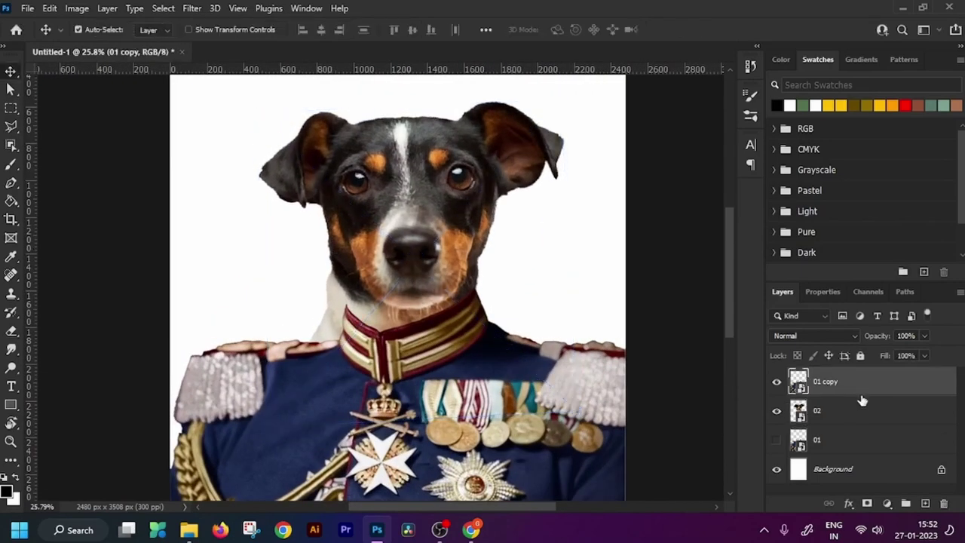
- Duplicate layer 02 with the original hidden, and add a layer mask to the copy for painting with the Brush tool
left_click_drag(868, 423, 925, 502)
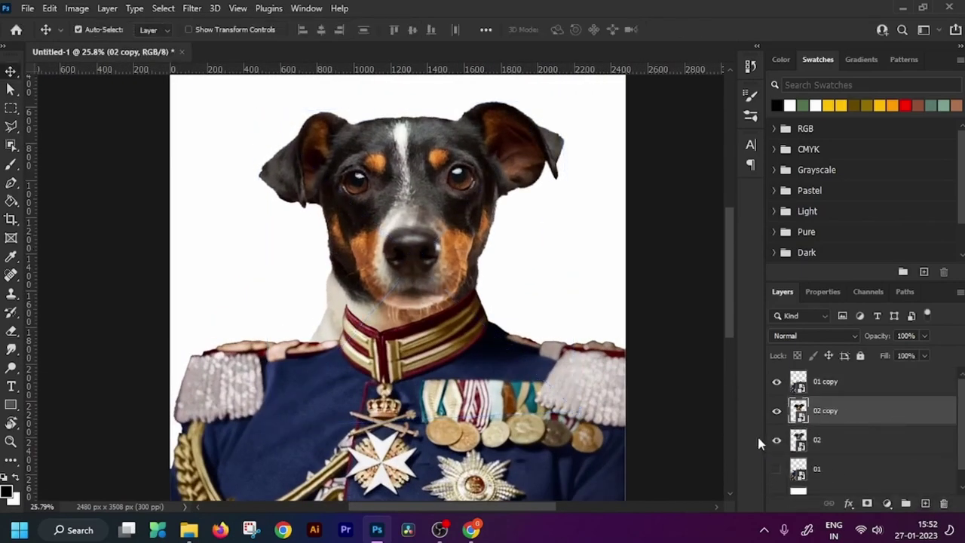
left_click(777, 441)
left_click(867, 504)
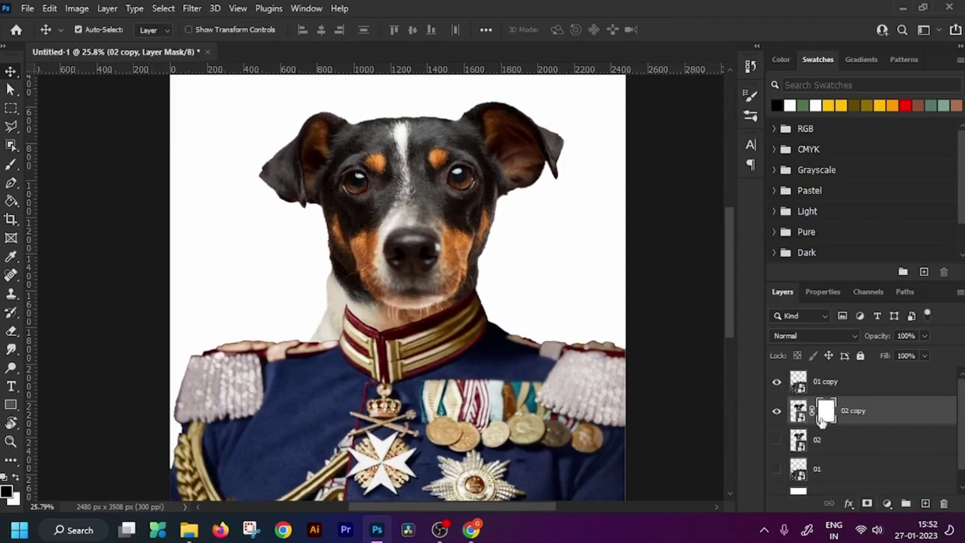
left_click(10, 164)
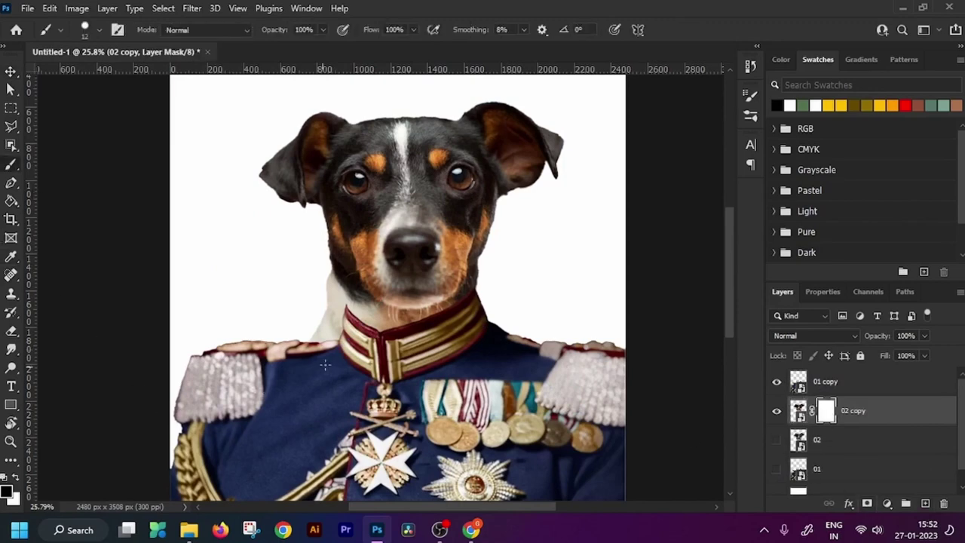
- Paint on the 02 copy mask with a 92 px brush to hide the white fur bulging left of the collar
scroll(325, 365, "up", 9)
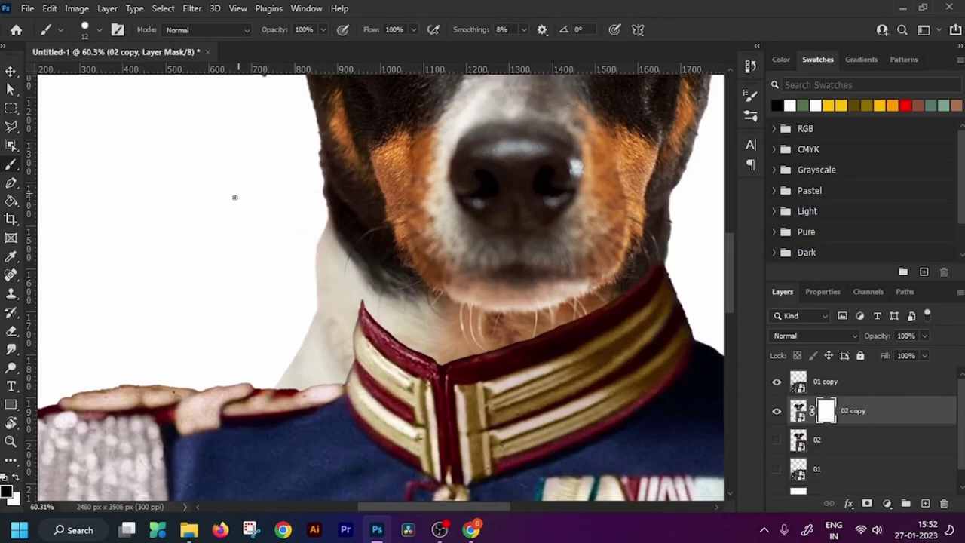
left_click_drag(293, 226, 310, 231, "alt")
mouse_move(300, 322)
left_mouse_down()
mouse_move(285, 375)
mouse_move(308, 389)
mouse_move(317, 365)
mouse_move(337, 368)
mouse_move(300, 216)
mouse_move(337, 341)
mouse_move(314, 240)
left_mouse_up()
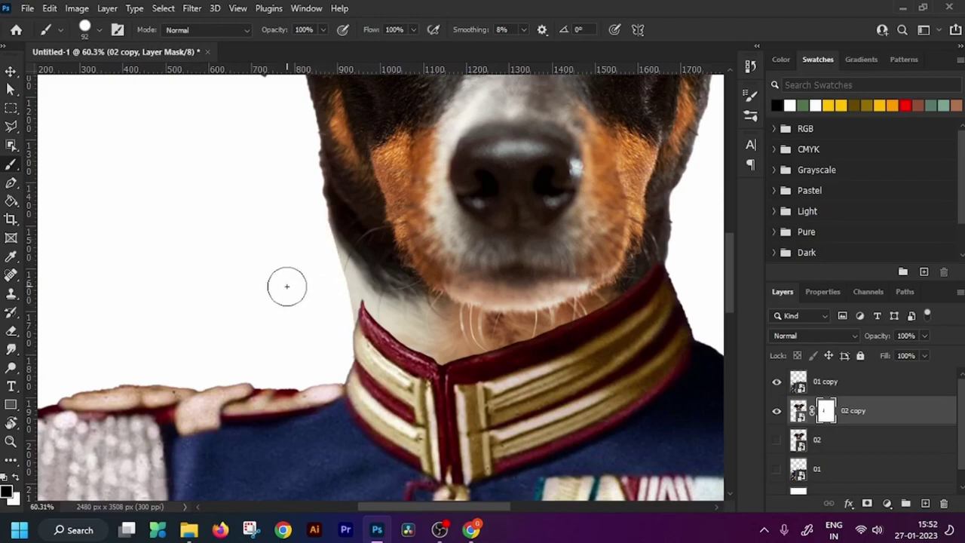
- Examine the masked neck edge and how the dog's neck meets both sides of the collar, up close and from afar
scroll(289, 282, "down", 4)
scroll(289, 282, "down", 1)
scroll(304, 294, "up", 5)
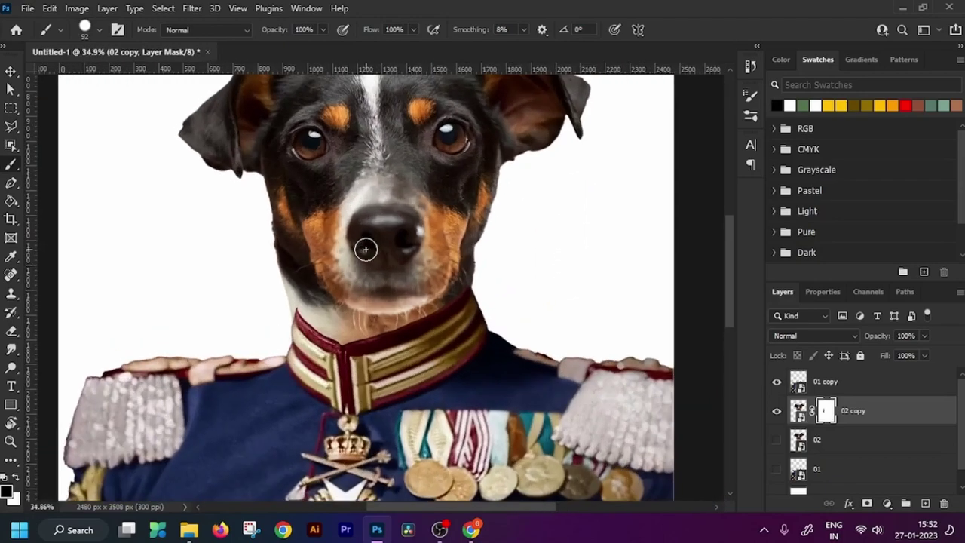
scroll(304, 294, "up", 1)
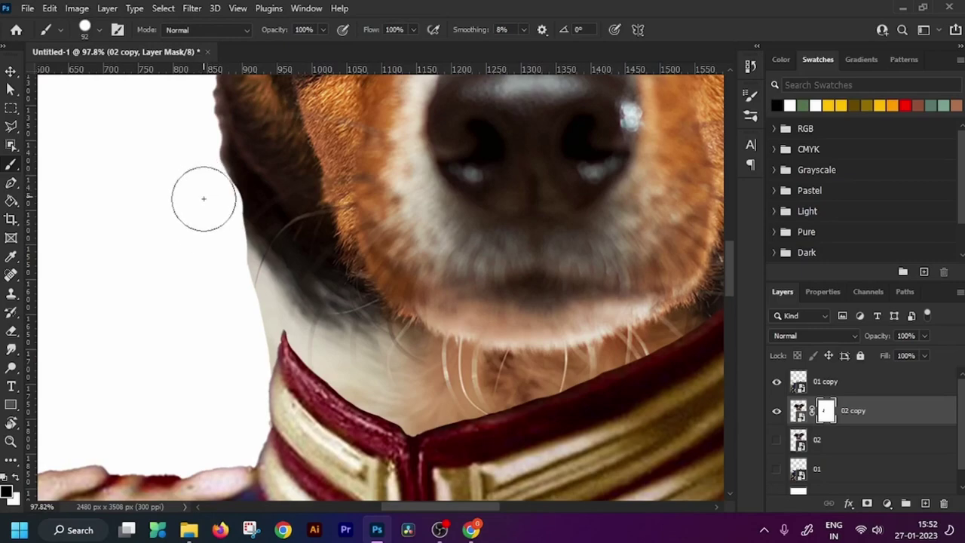
scroll(205, 204, "down", 5, "alt")
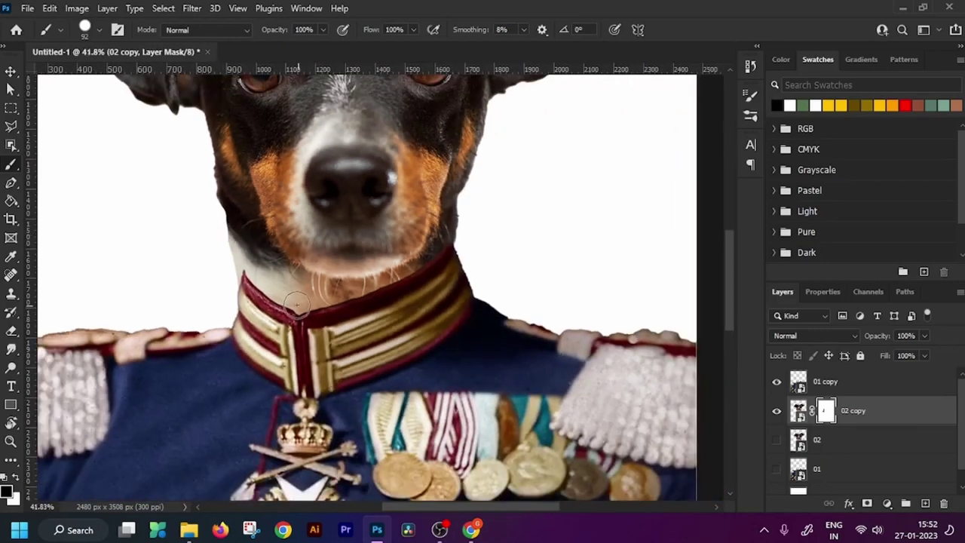
scroll(297, 305, "up", 4, "alt")
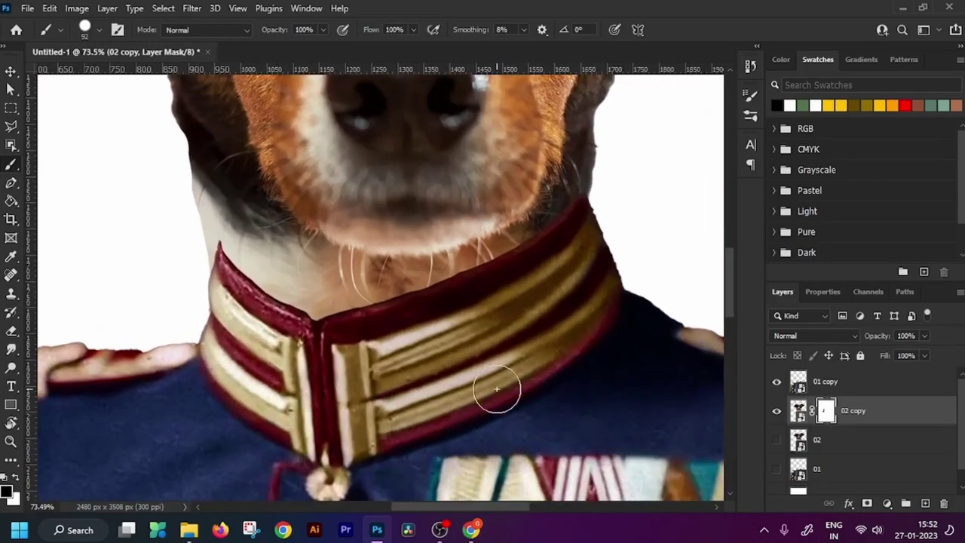
scroll(497, 389, "down", 6, "alt")
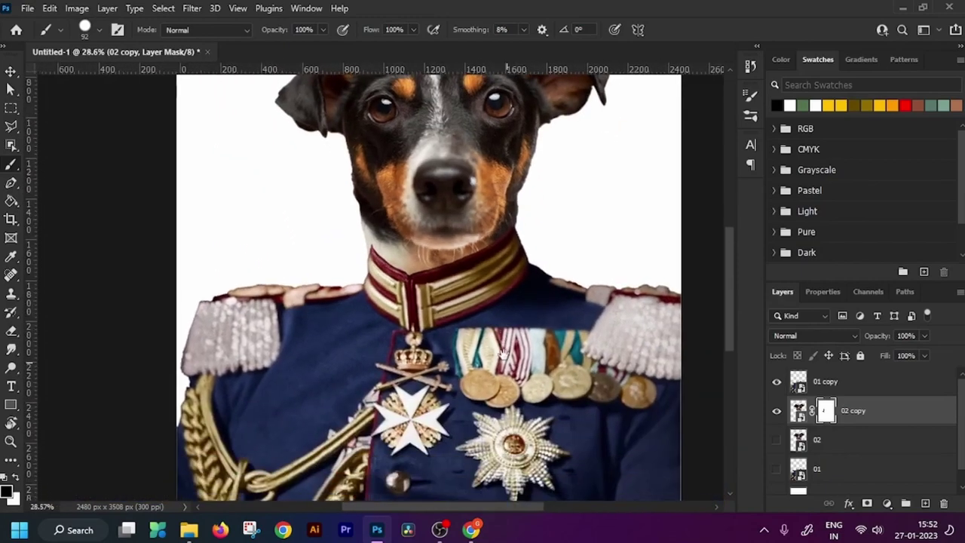
scroll(454, 309, "up", 3, "alt")
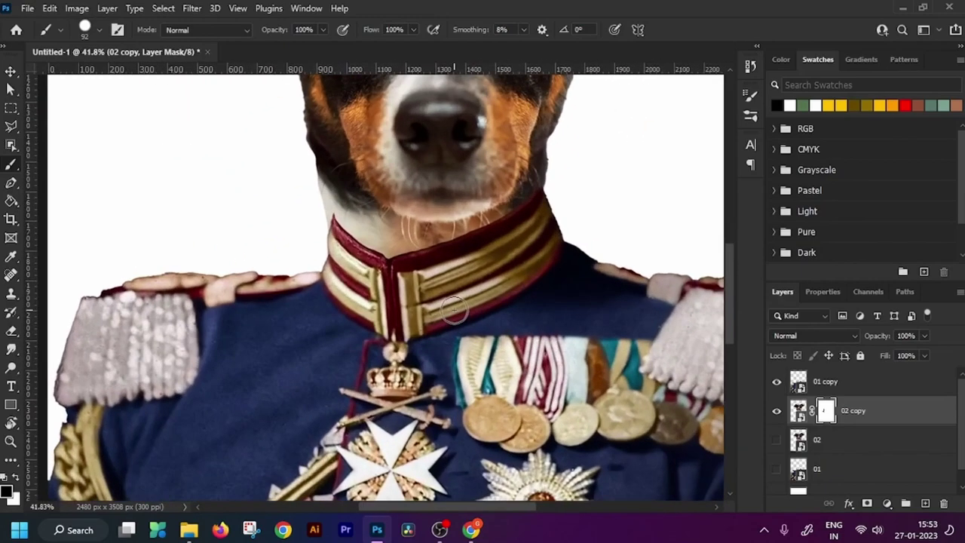
- Warp layer 01 copy, pulling the collar's left tip outward to the edge of the dog's neck, and apply the warp
left_click(899, 388)
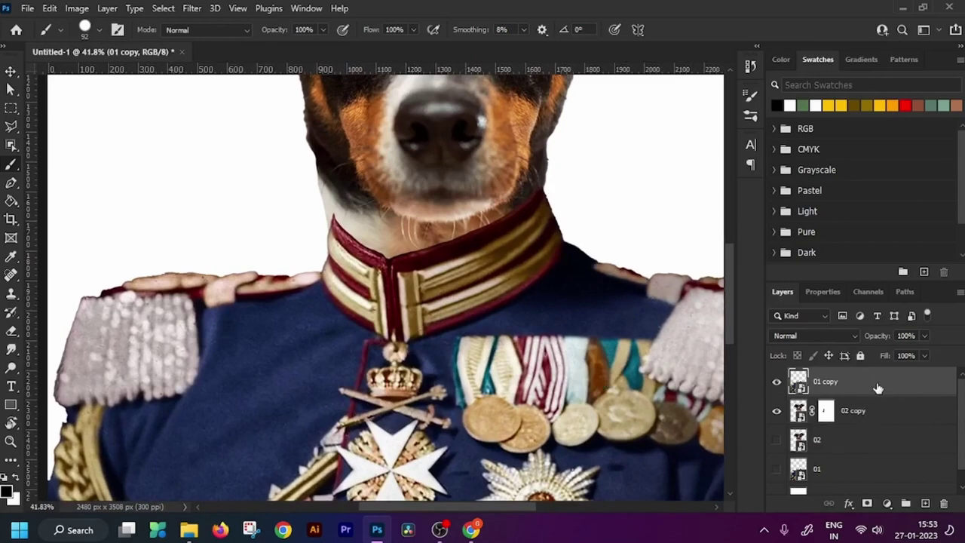
key("ctrl+t")
right_click(417, 29)
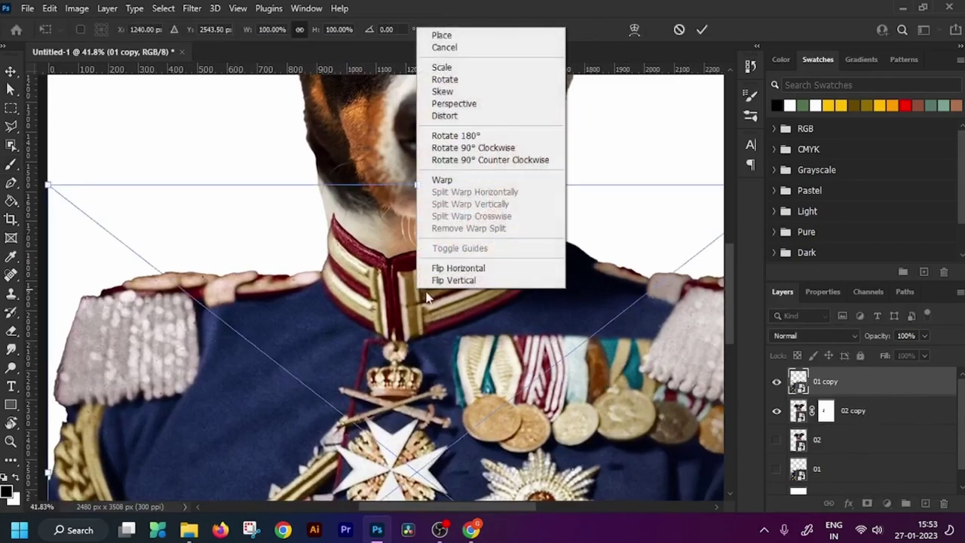
left_click(442, 180)
scroll(330, 208, "up", 6)
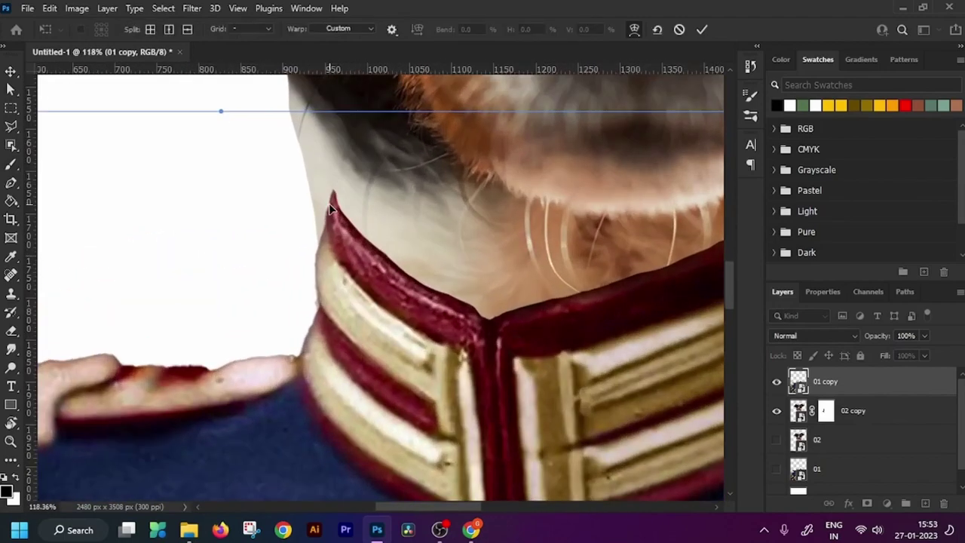
left_click_drag(330, 207, 306, 216)
scroll(307, 216, "down", 4)
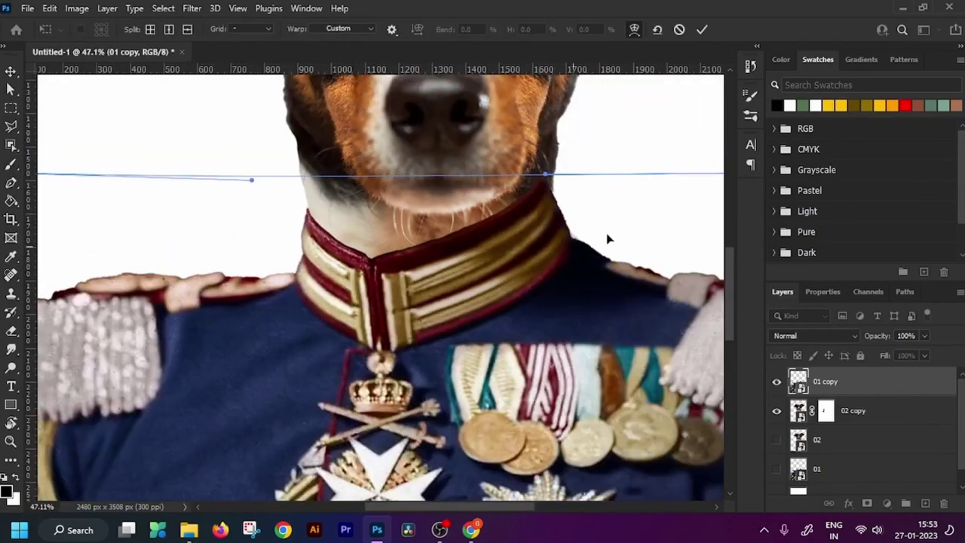
scroll(608, 238, "up", 4)
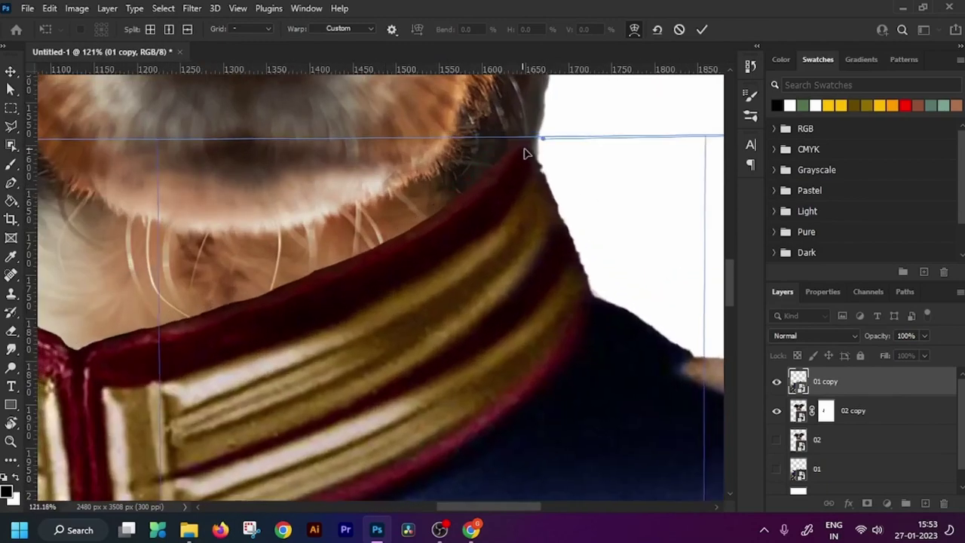
scroll(517, 170, "down", 2)
scroll(517, 175, "down", 2)
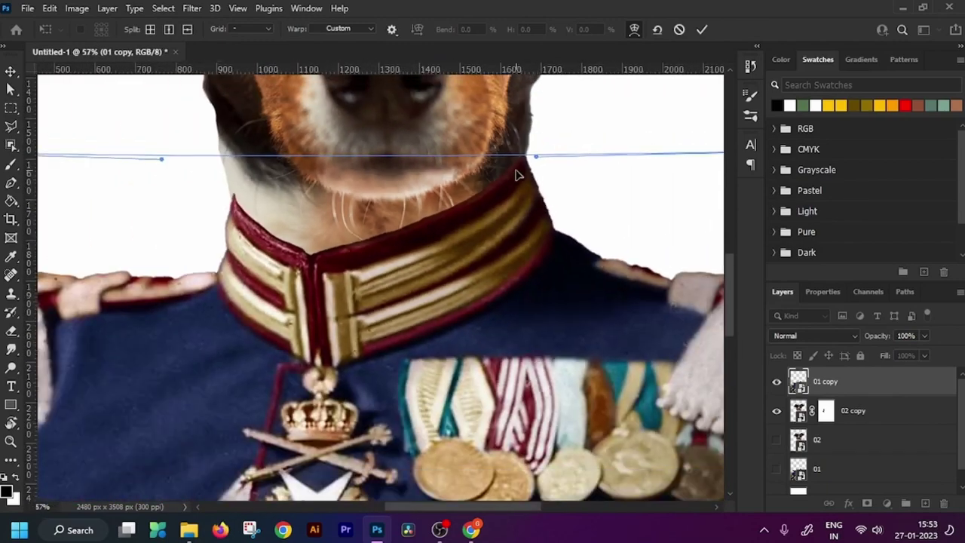
scroll(512, 173, "down", 2)
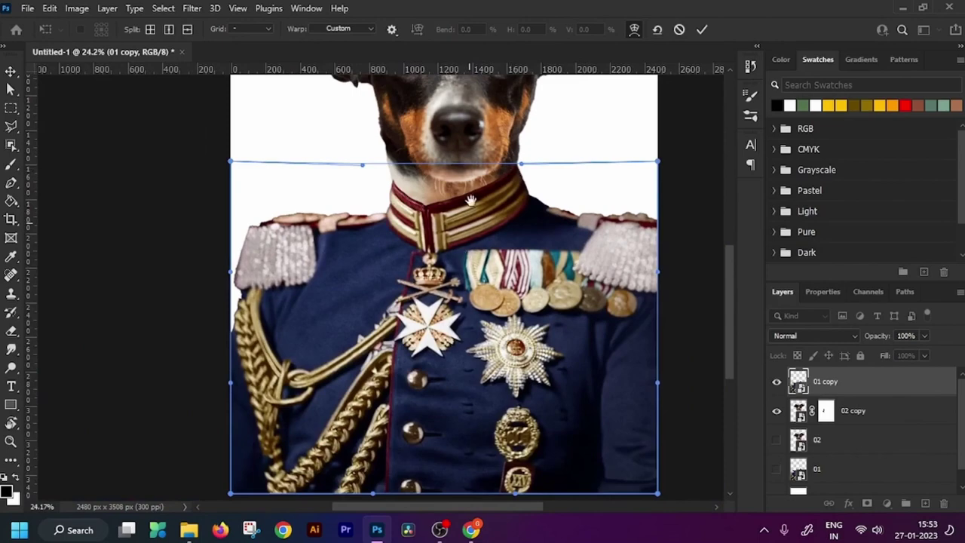
scroll(469, 199, "down", 6)
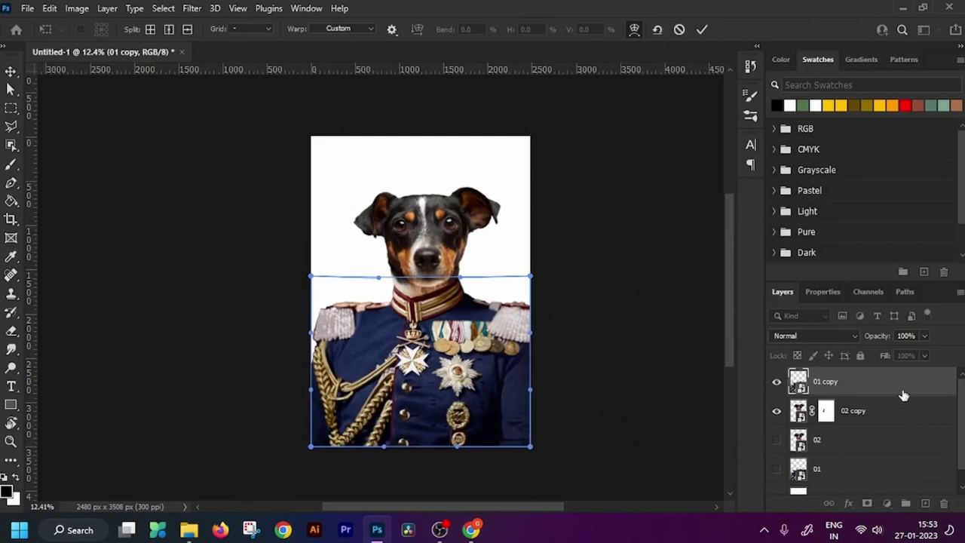
key("Return")
- Add a new layer directly above 02 copy and name it shadow
left_click(882, 410)
key("b")
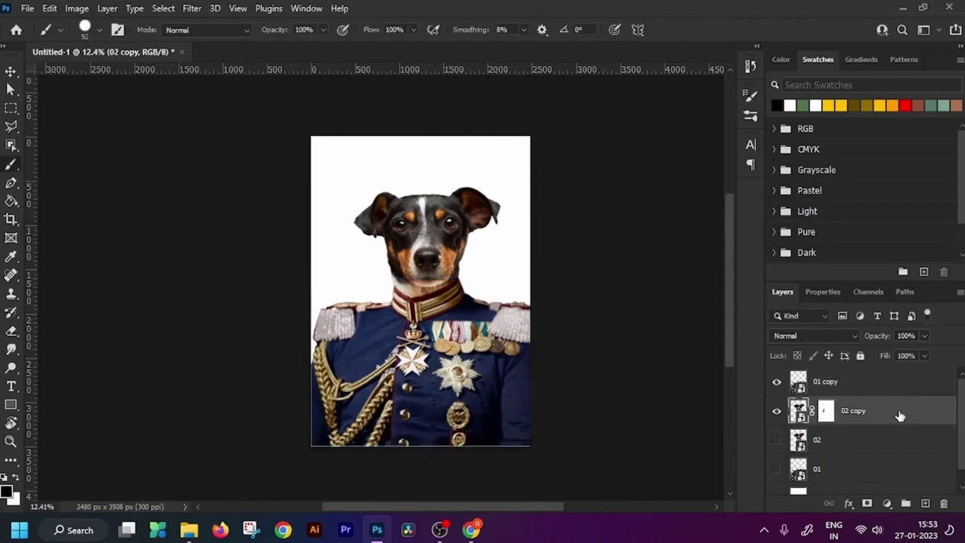
scroll(400, 298, "up", 3)
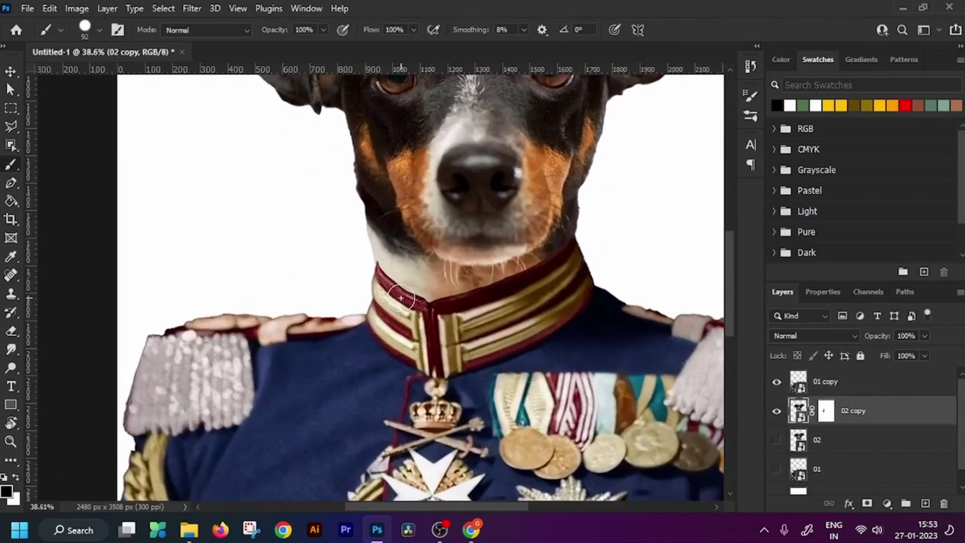
scroll(399, 297, "down", 4)
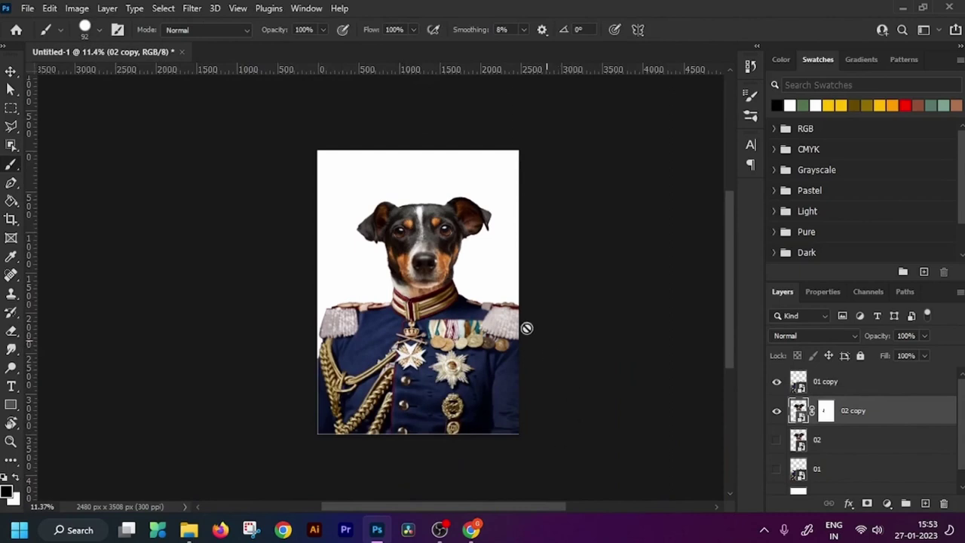
left_click(838, 383)
left_click(887, 413)
left_click(925, 503)
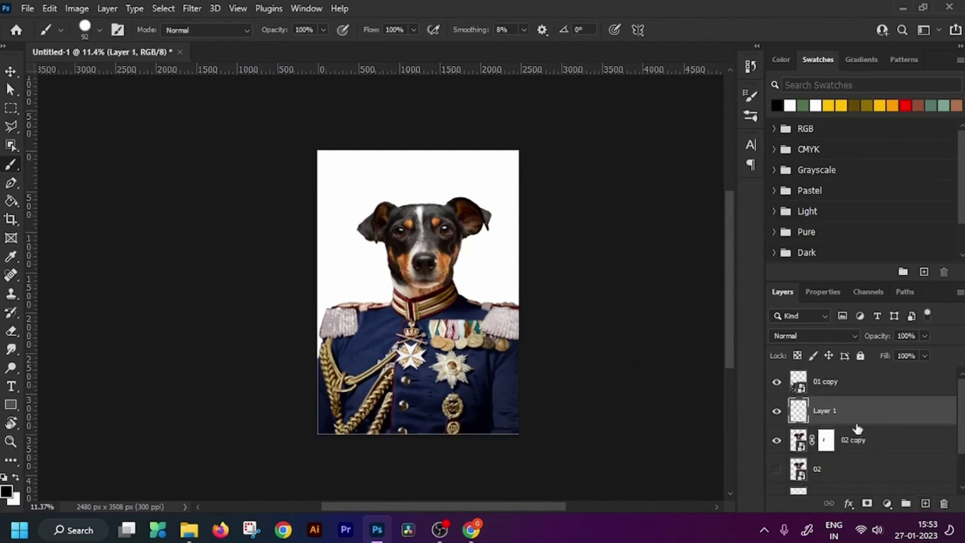
double_click(824, 410)
type("shadow")
key("Return")
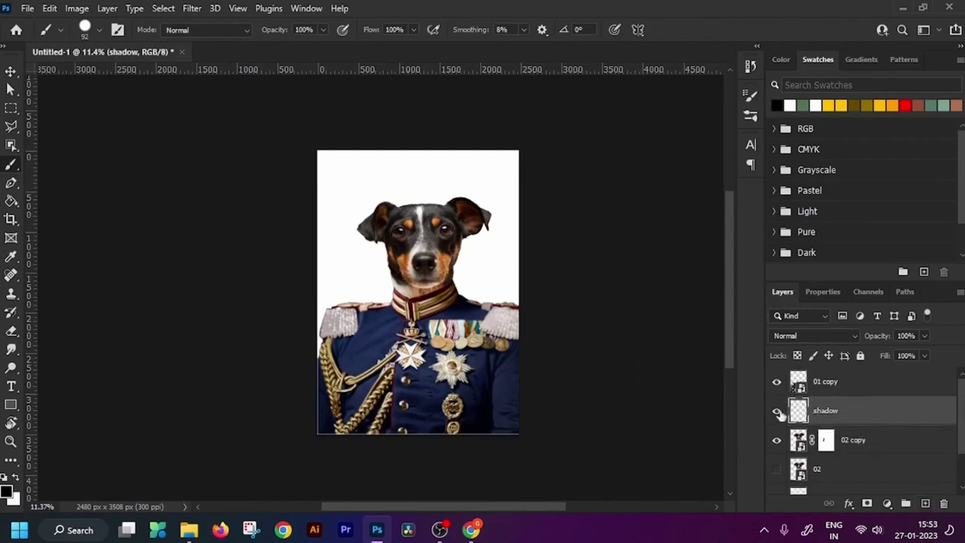
- Set up a black Soft Round brush with 25% opacity and 20% flow for painting on the shadow layer
scroll(391, 294, "up", 8)
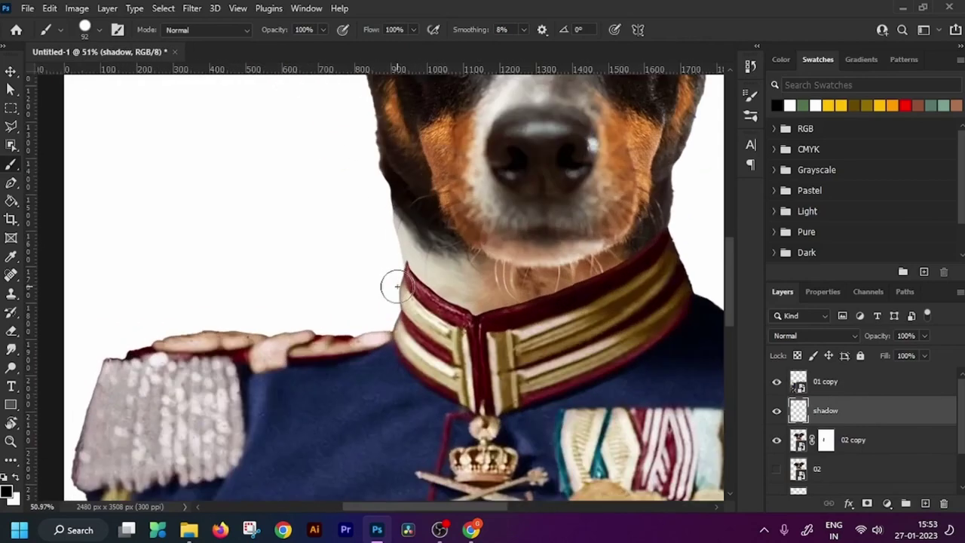
left_click_drag(445, 279, 375, 337)
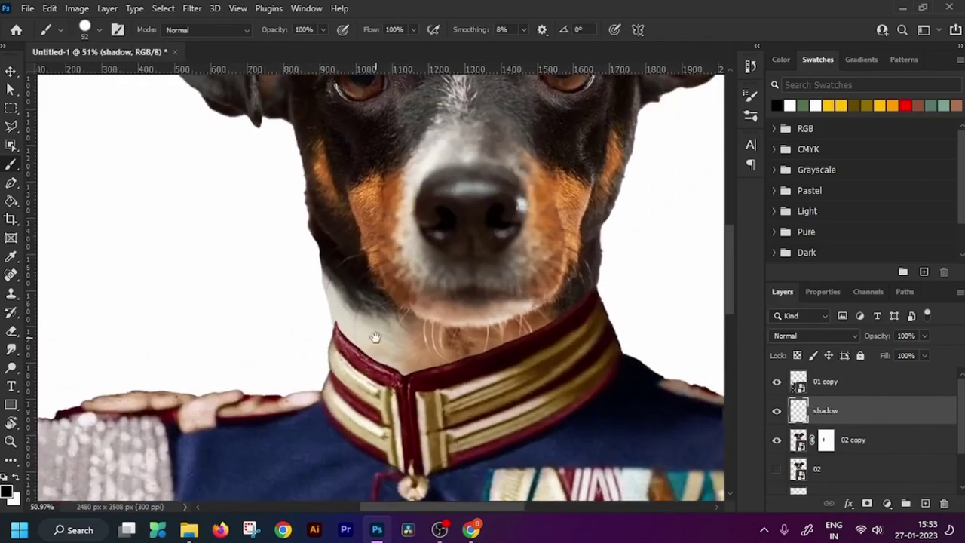
right_click(448, 249)
left_click(537, 377)
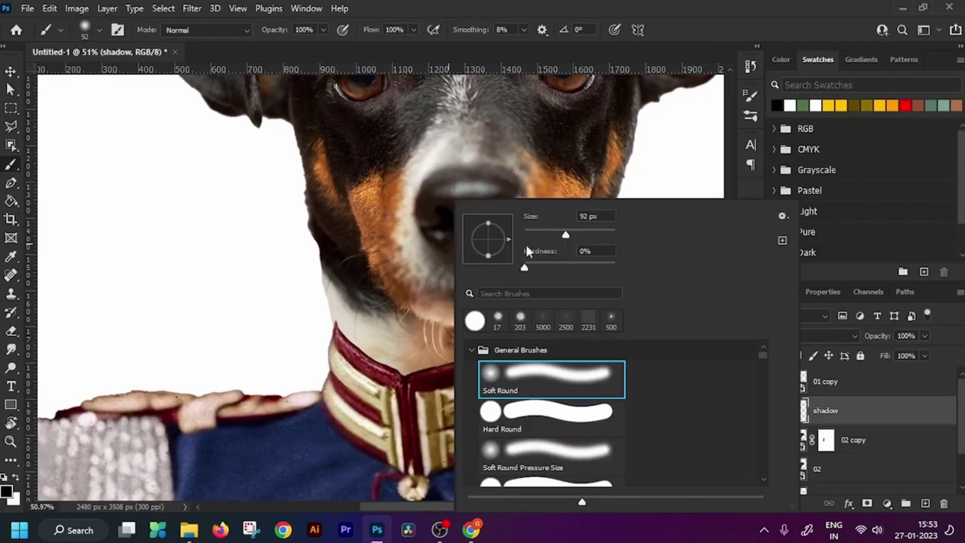
left_click(322, 30)
left_click_drag(325, 46, 279, 47)
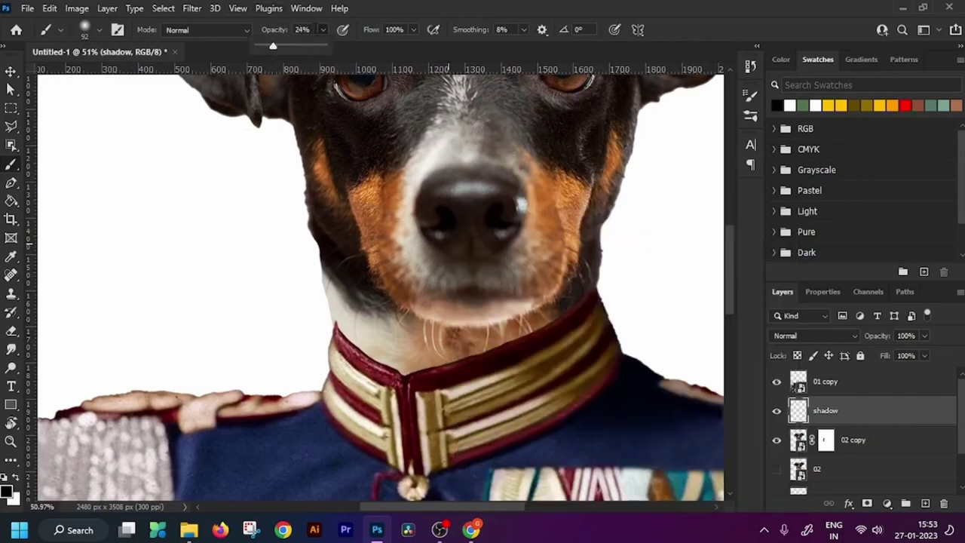
type("25")
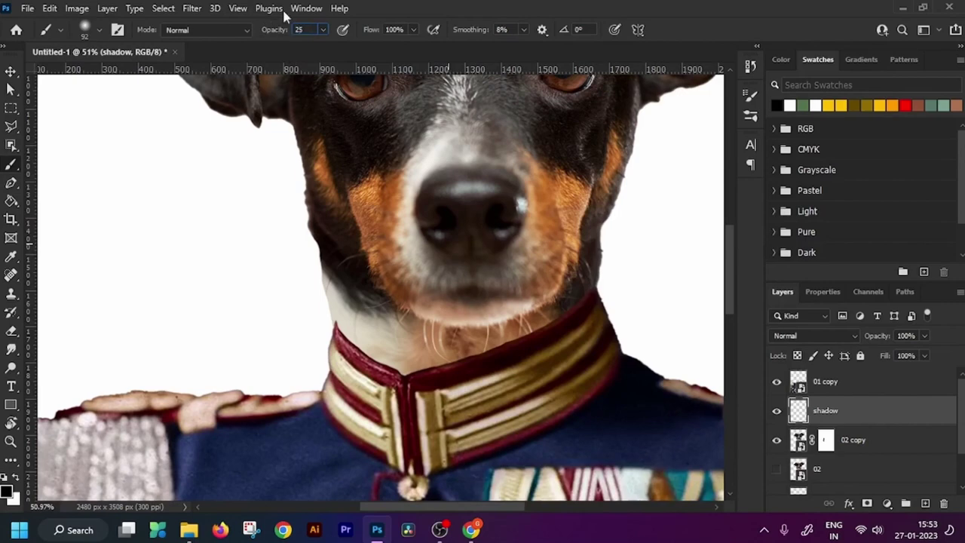
left_click(411, 29)
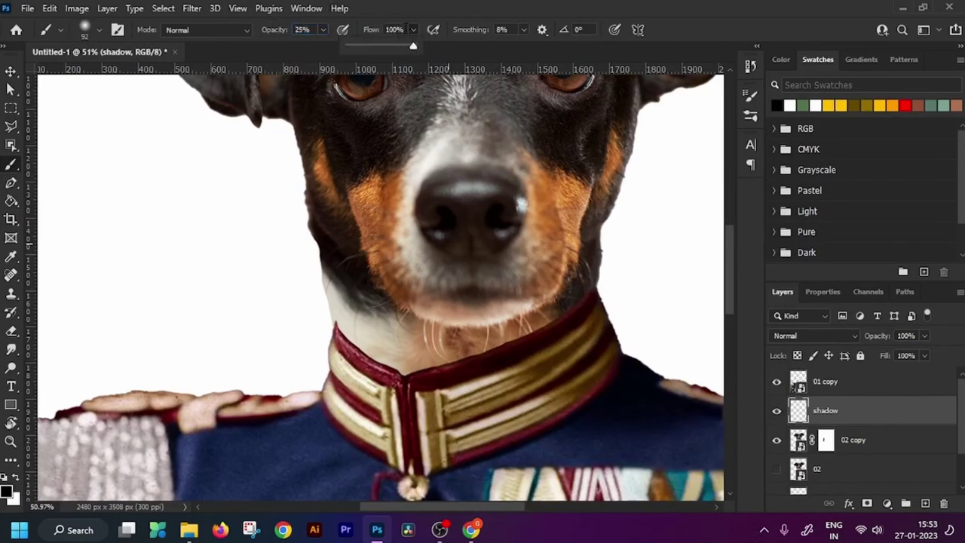
type("20")
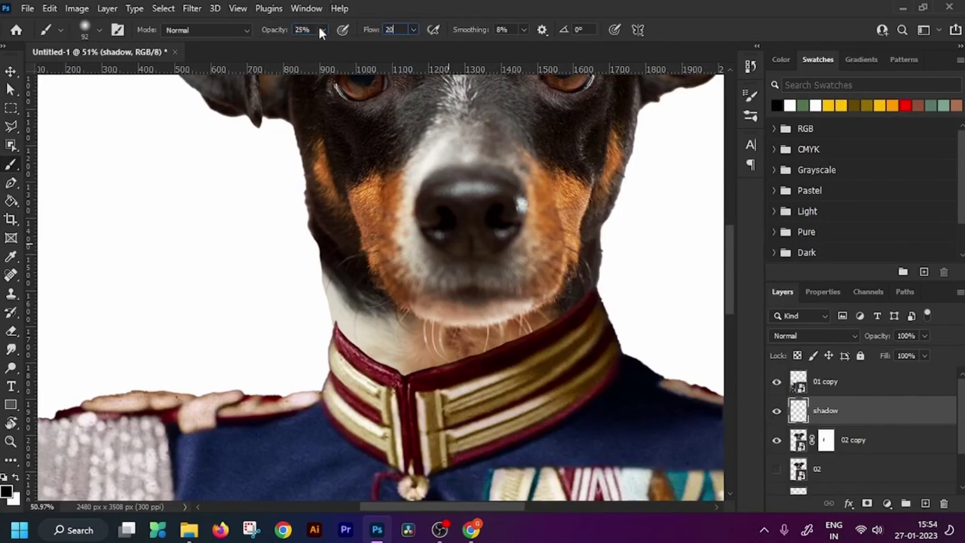
key("Return")
left_click(6, 493)
left_click(876, 280)
- Paint soft shading on the shadow layer along the collar's upper edge, from its left tip to its right tip, using a 124 px brush
scroll(288, 305, "up", 5)
scroll(288, 305, "up", 2)
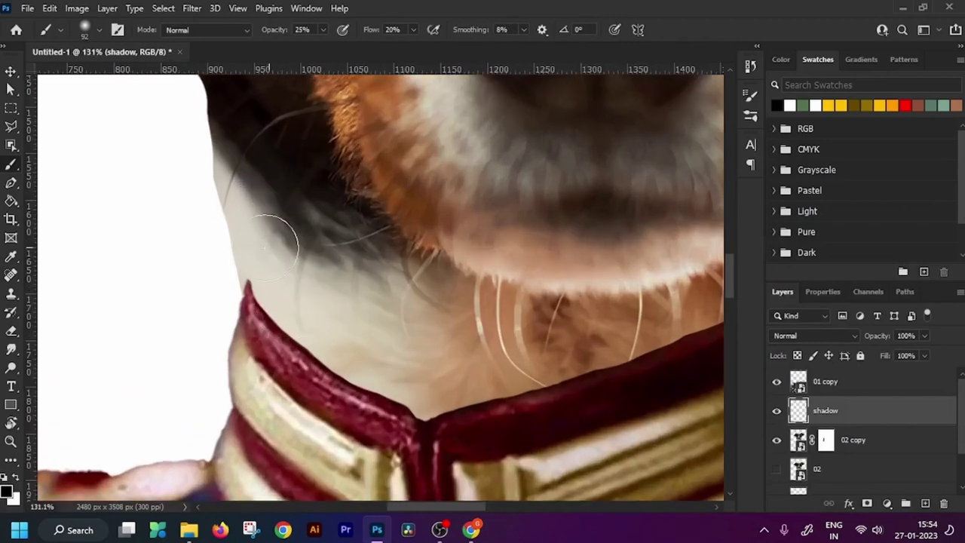
mouse_move(269, 257)
left_mouse_down()
mouse_move(281, 260)
mouse_move(247, 210)
left_mouse_up()
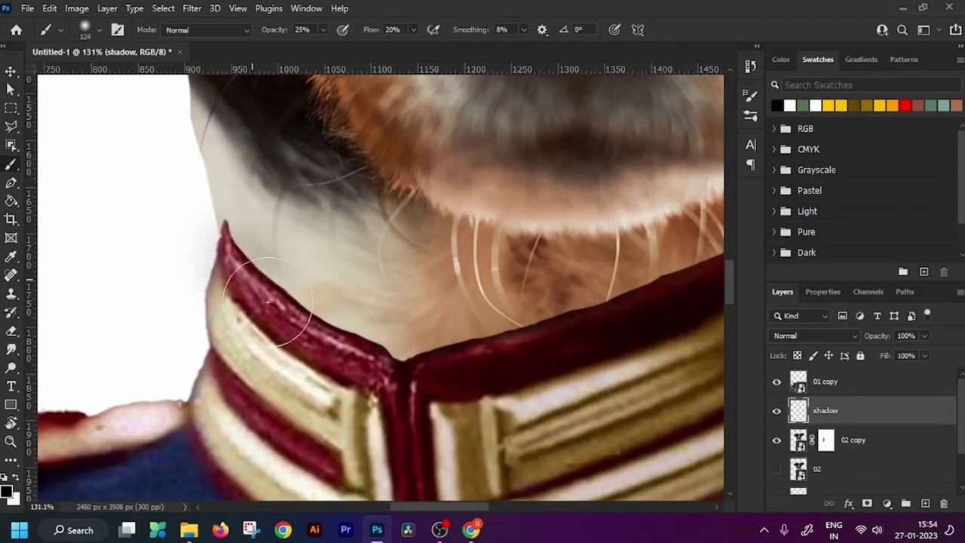
mouse_move(268, 293)
left_mouse_down()
mouse_move(328, 363)
mouse_move(365, 384)
mouse_move(284, 326)
mouse_move(225, 254)
mouse_move(304, 330)
mouse_move(236, 285)
left_mouse_up()
mouse_move(281, 316)
left_mouse_down()
mouse_move(349, 316)
mouse_move(376, 292)
mouse_move(331, 302)
mouse_move(429, 280)
left_mouse_up()
mouse_move(500, 244)
left_mouse_down()
mouse_move(367, 278)
mouse_move(459, 247)
mouse_move(315, 334)
left_mouse_up()
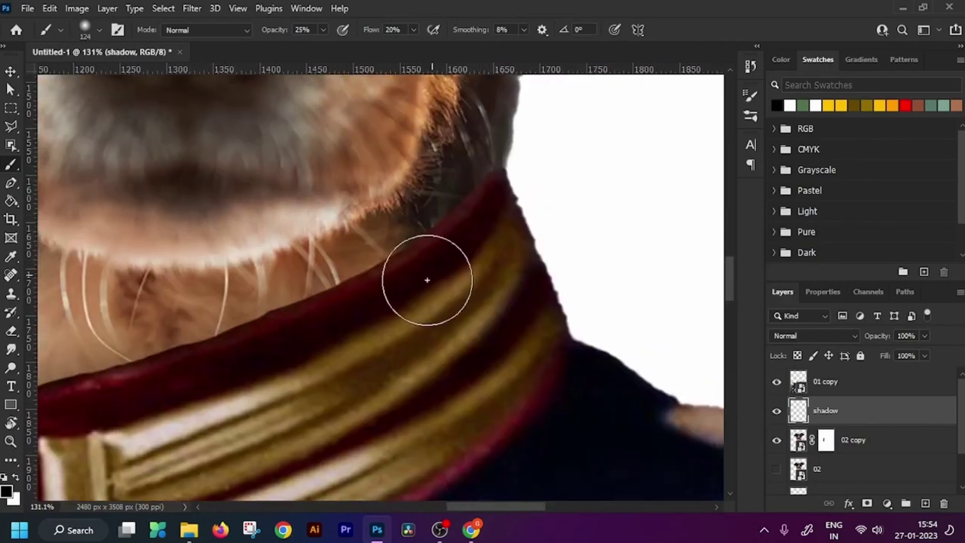
mouse_move(427, 278)
left_mouse_down()
mouse_move(469, 234)
mouse_move(448, 267)
mouse_move(484, 211)
mouse_move(468, 233)
mouse_move(479, 211)
left_mouse_up()
left_click_drag(478, 211, 460, 214)
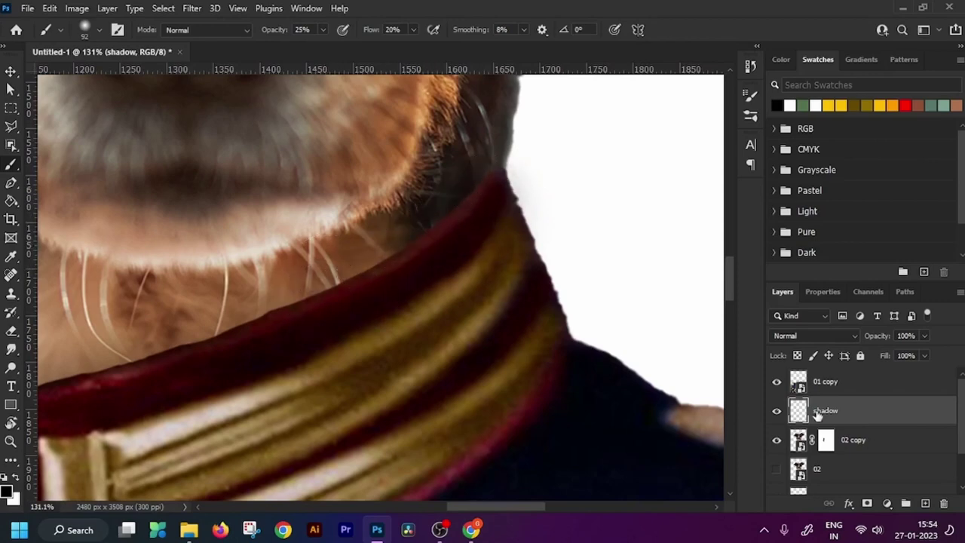
- Clip the shadow layer to the 02 copy layer so the shading stays within the dog
mouse_move(820, 413)
left_mouse_down()
mouse_move(825, 384)
mouse_move(817, 428)
left_mouse_up()
left_click_drag(802, 418, 847, 417)
left_click_drag(801, 420, 802, 417)
left_click(802, 425, "alt")
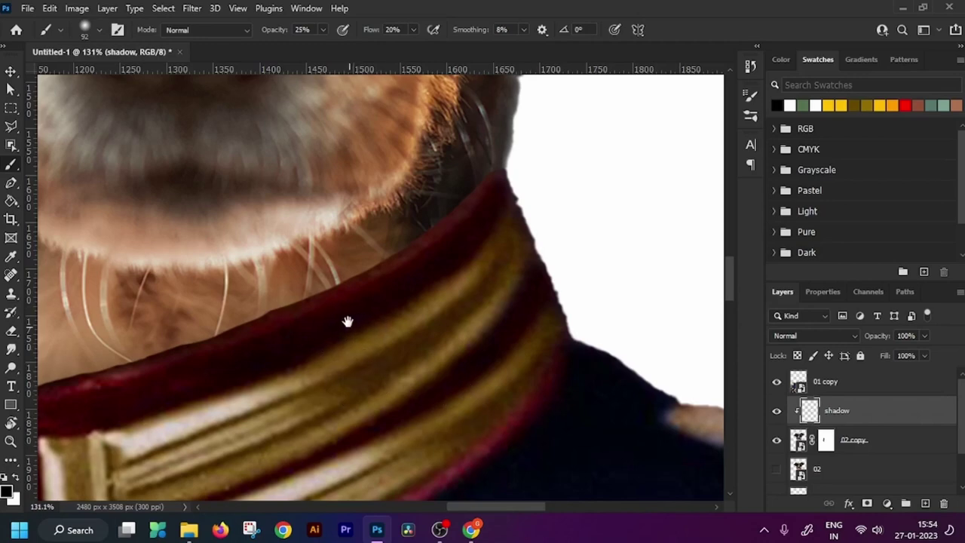
- Build up soft shading on the dog's neck all along the collar's upper edge, enlarging the brush to 167 px and 264 px
mouse_move(347, 319)
left_mouse_down()
mouse_move(463, 354)
mouse_move(462, 345)
mouse_move(420, 357)
mouse_move(491, 337)
left_mouse_up()
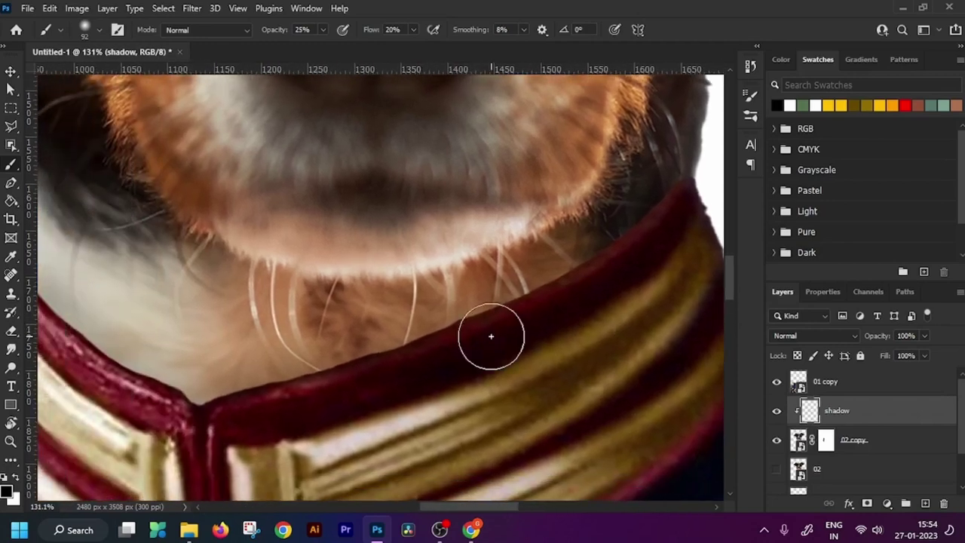
scroll(491, 336, "down", 2)
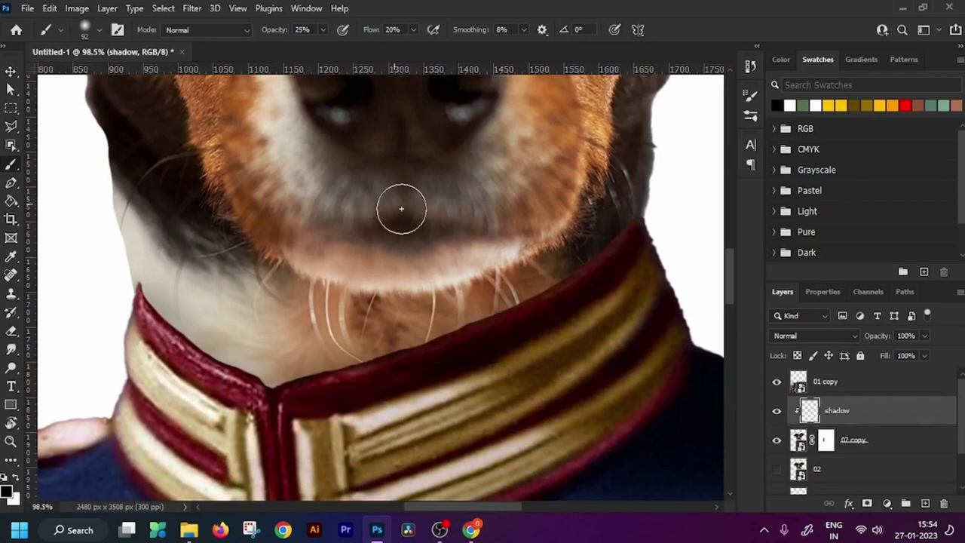
mouse_move(597, 263)
left_mouse_down()
mouse_move(555, 286)
mouse_move(600, 263)
mouse_move(628, 229)
mouse_move(612, 253)
mouse_move(500, 318)
mouse_move(560, 290)
mouse_move(472, 328)
mouse_move(534, 311)
mouse_move(426, 351)
mouse_move(517, 326)
mouse_move(353, 383)
mouse_move(403, 356)
mouse_move(324, 382)
mouse_move(316, 402)
mouse_move(272, 397)
mouse_move(278, 409)
mouse_move(203, 437)
mouse_move(190, 457)
mouse_move(170, 331)
mouse_move(163, 352)
mouse_move(140, 290)
mouse_move(173, 347)
mouse_move(182, 342)
mouse_move(264, 375)
left_mouse_up()
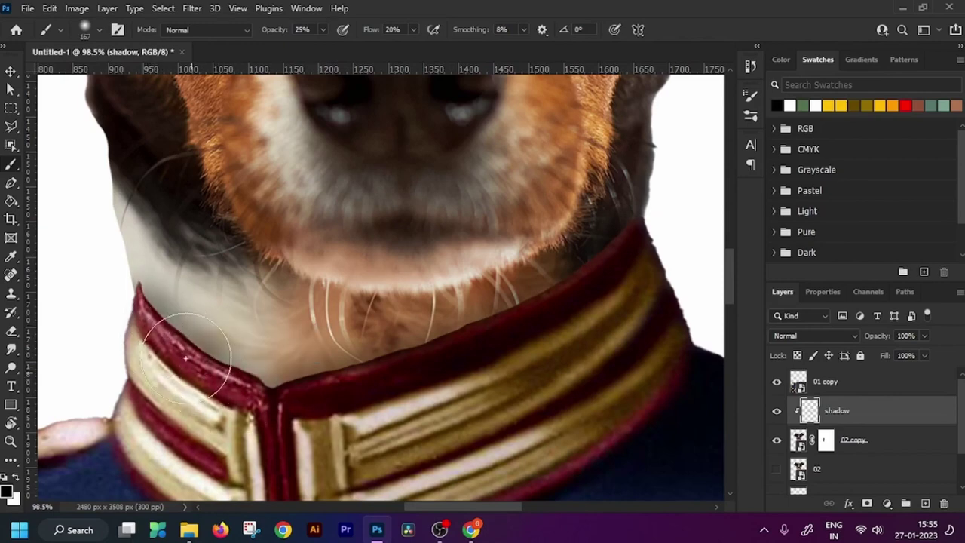
mouse_move(185, 357)
left_mouse_down()
mouse_move(215, 387)
mouse_move(124, 289)
mouse_move(128, 312)
mouse_move(169, 359)
mouse_move(231, 380)
mouse_move(282, 419)
mouse_move(294, 402)
mouse_move(424, 367)
mouse_move(330, 389)
mouse_move(548, 303)
mouse_move(471, 338)
mouse_move(633, 251)
mouse_move(609, 257)
mouse_move(615, 245)
mouse_move(583, 277)
mouse_move(392, 343)
mouse_move(204, 368)
mouse_move(136, 295)
mouse_move(151, 337)
mouse_move(129, 252)
mouse_move(153, 312)
left_mouse_up()
left_click_drag(154, 312, 175, 318)
mouse_move(126, 279)
left_mouse_down()
mouse_move(151, 345)
mouse_move(231, 412)
mouse_move(260, 454)
mouse_move(274, 457)
mouse_move(299, 406)
left_mouse_up()
mouse_move(436, 369)
left_mouse_down()
mouse_move(528, 332)
mouse_move(513, 356)
mouse_move(613, 259)
mouse_move(586, 248)
left_mouse_up()
scroll(543, 270, "down", 5)
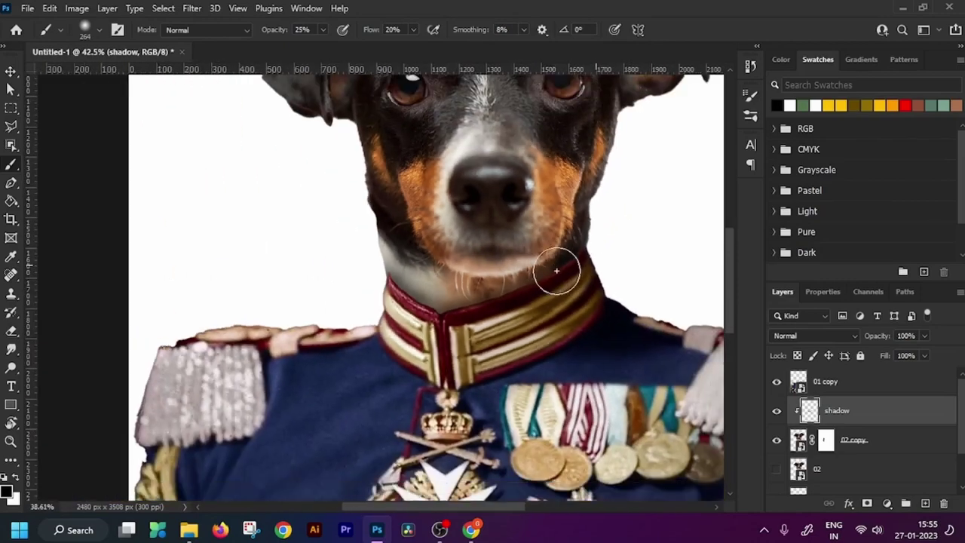
scroll(557, 270, "down", 5)
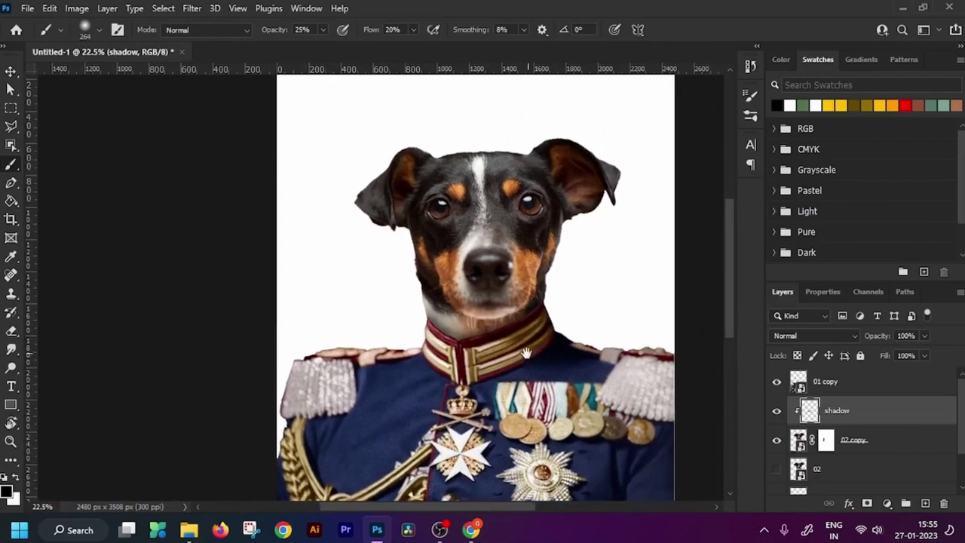
- Paint a narrower, darker shadow close against both sides of the collar's upper edge with a 51 px brush
scroll(452, 354, "up", 8)
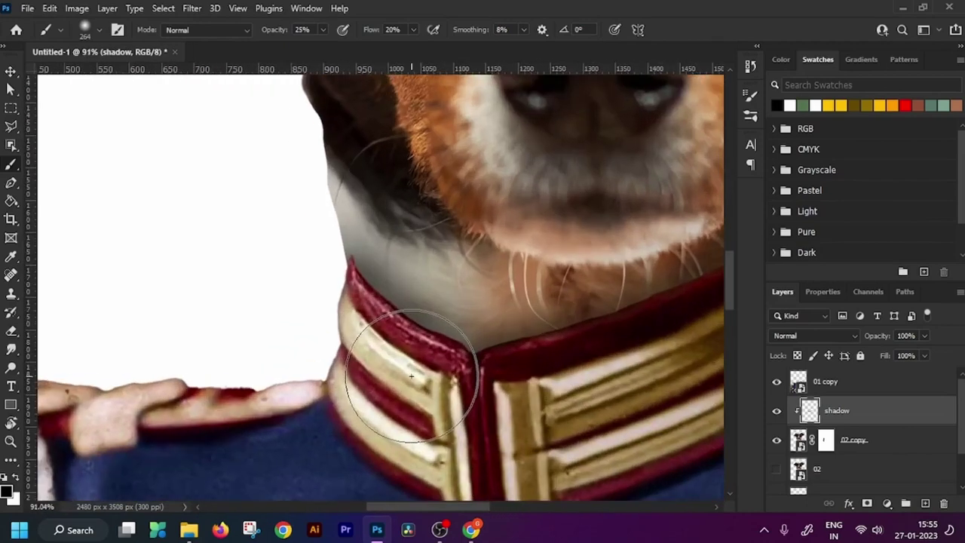
left_click_drag(406, 329, 319, 329)
left_click_drag(366, 302, 360, 297)
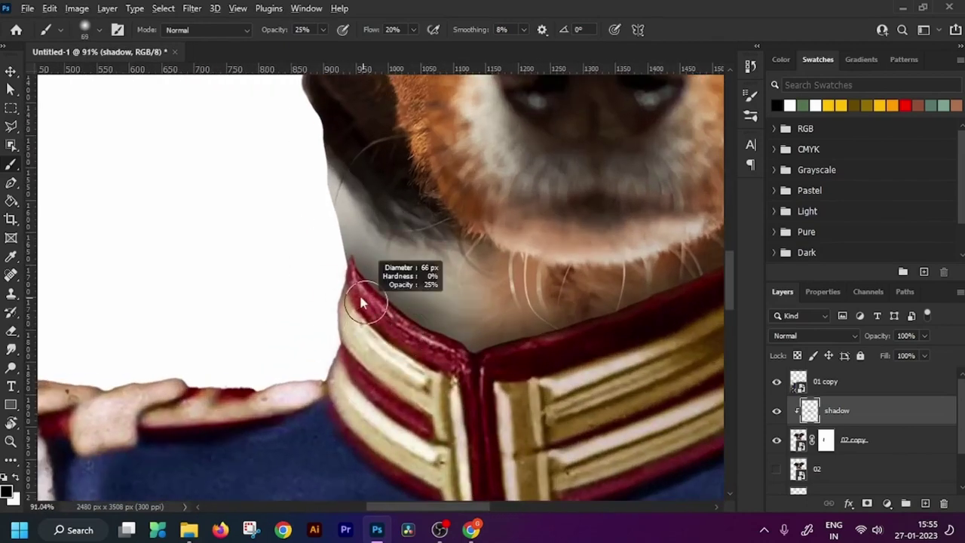
left_click_drag(343, 256, 337, 252)
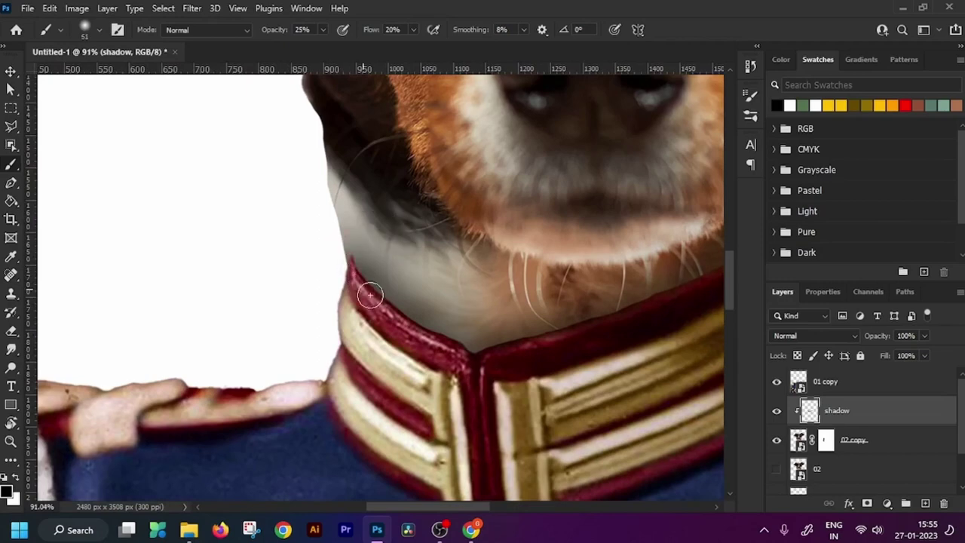
mouse_move(370, 295)
left_mouse_down()
mouse_move(466, 354)
mouse_move(512, 310)
mouse_move(550, 304)
left_mouse_up()
scroll(402, 351, "right", 2)
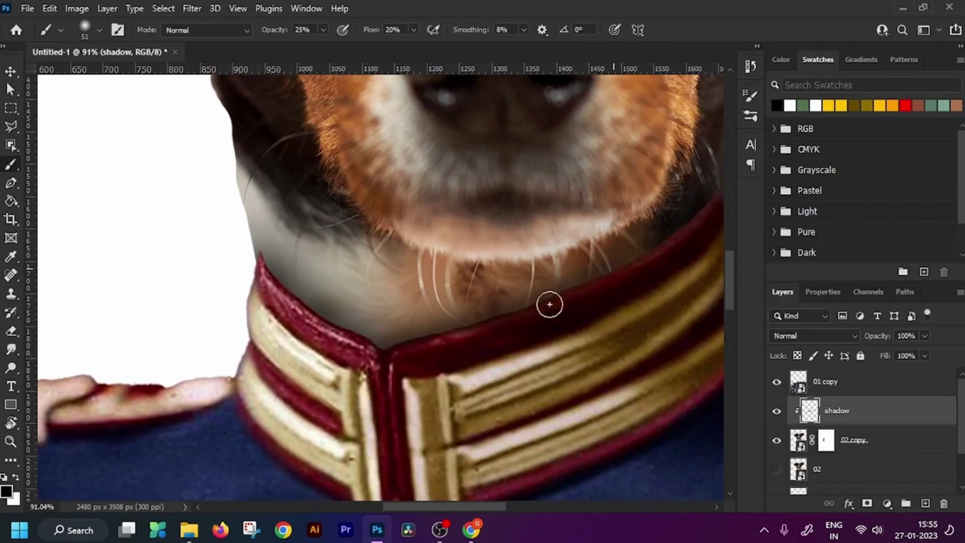
mouse_move(611, 279)
left_mouse_down()
mouse_move(481, 330)
mouse_move(582, 261)
mouse_move(524, 304)
mouse_move(534, 295)
mouse_move(431, 349)
mouse_move(414, 343)
mouse_move(483, 303)
left_mouse_up()
- Soften and deepen the neck shading around the collar's front opening with a 113 px brush, comparing it with the shadow layer hidden
left_click_drag(353, 349, 385, 357)
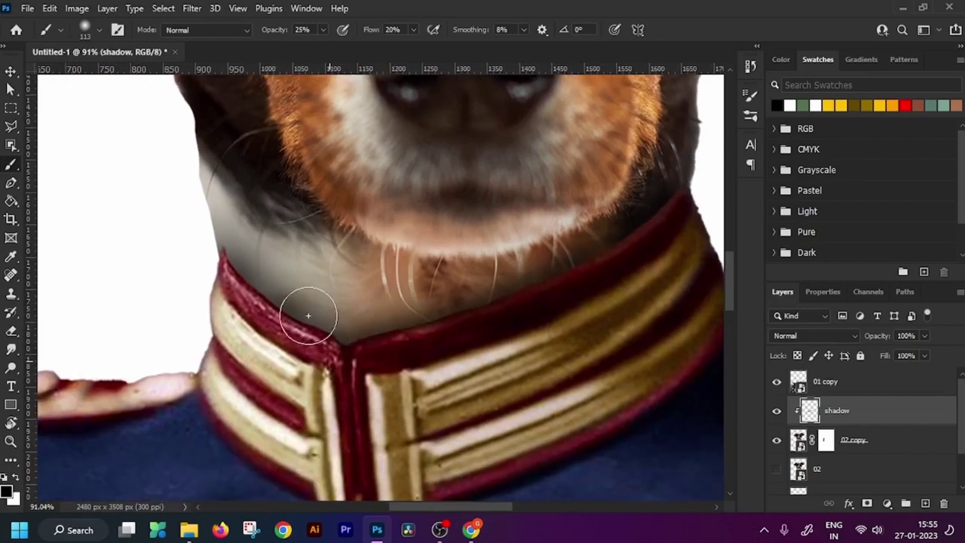
left_click_drag(308, 315, 253, 289)
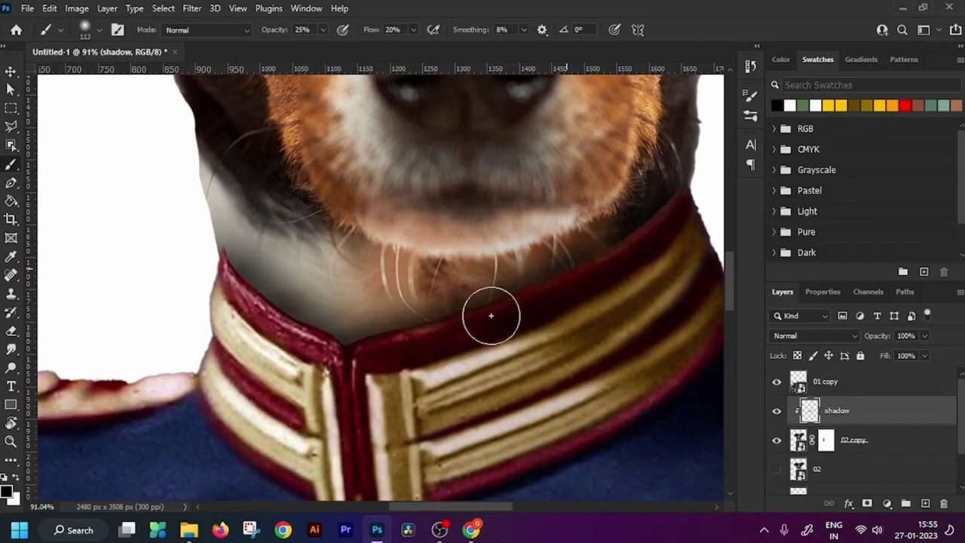
scroll(610, 217, "down", 6)
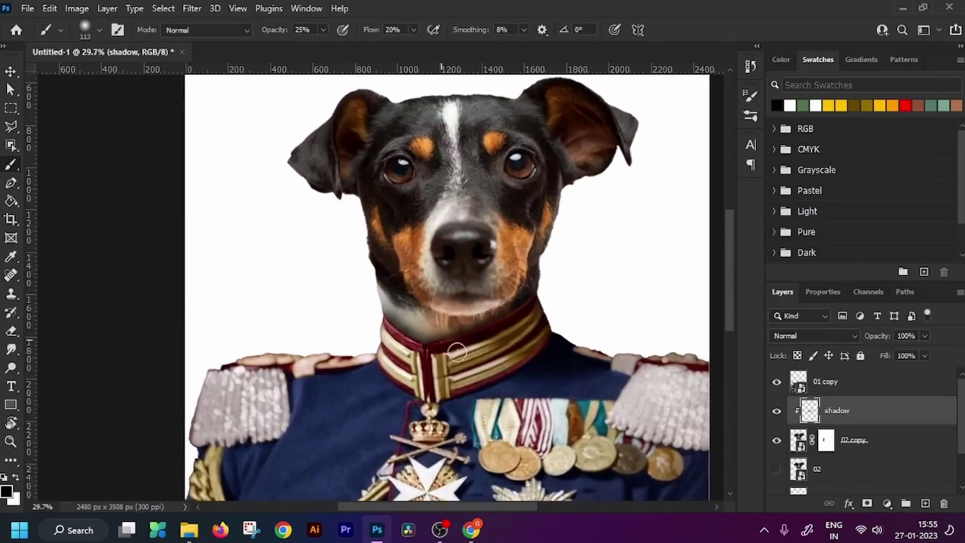
scroll(445, 343, "up", 1)
left_click(782, 414)
left_click_drag(541, 400, 459, 385)
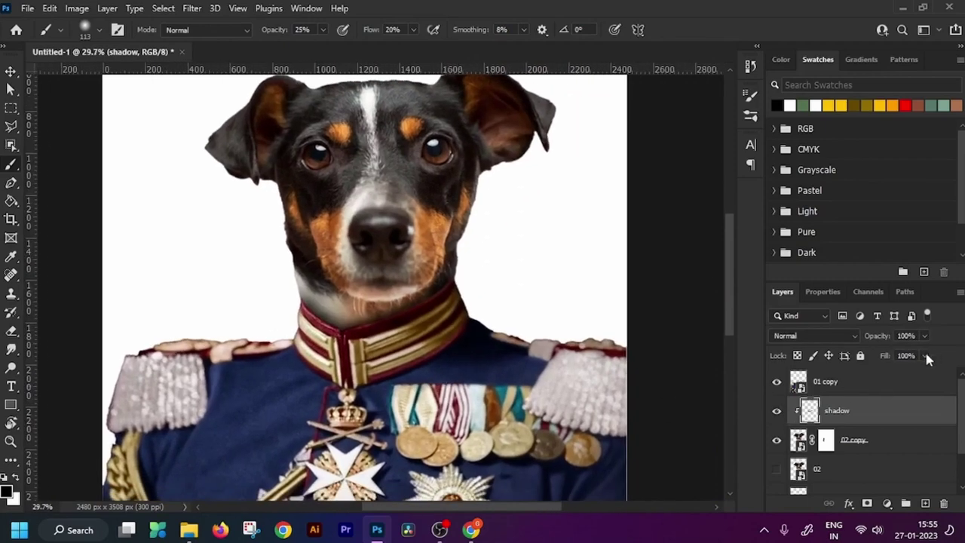
scroll(325, 331, "left", 1)
scroll(365, 312, "up", 3)
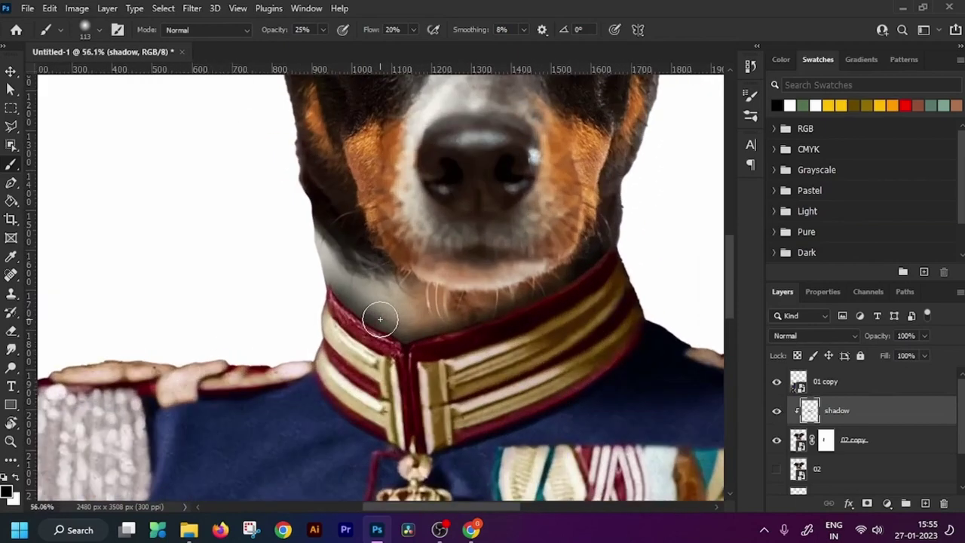
left_click_drag(380, 319, 397, 333)
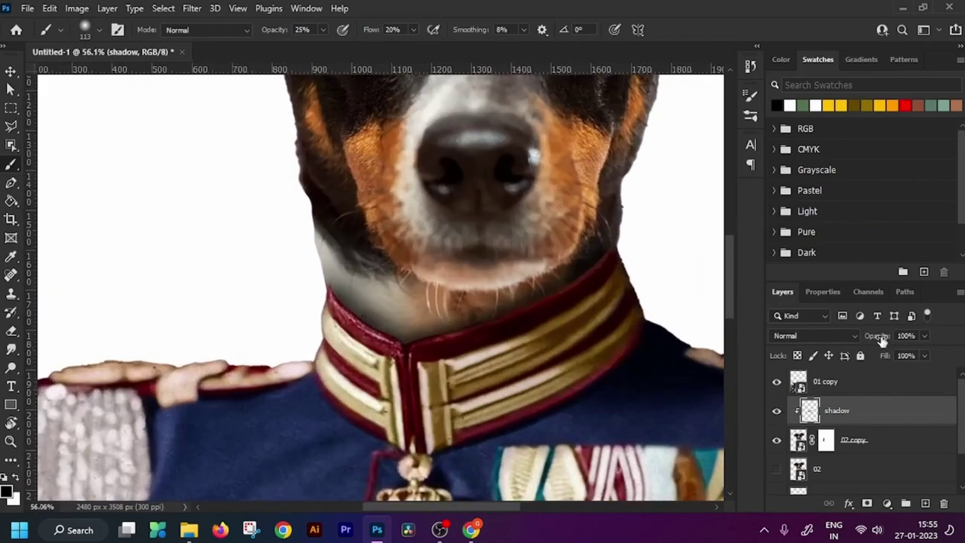
- Set the shadow layer's Fill to 70% and check the shading on the whole portrait
left_click(926, 355)
left_click_drag(924, 374, 905, 377)
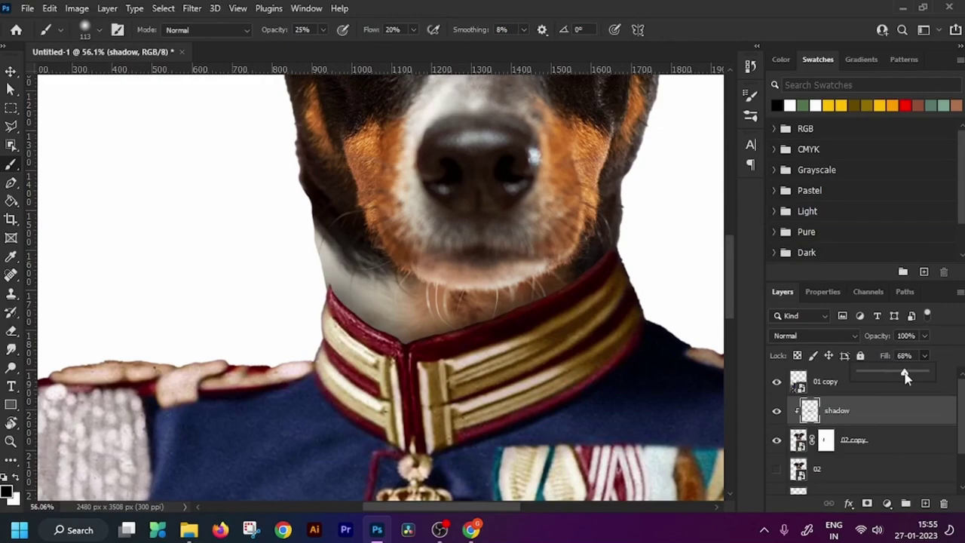
left_click_drag(913, 356, 873, 353)
type("70")
key("Return")
left_click_drag(482, 385, 426, 375)
scroll(410, 373, "up", 6)
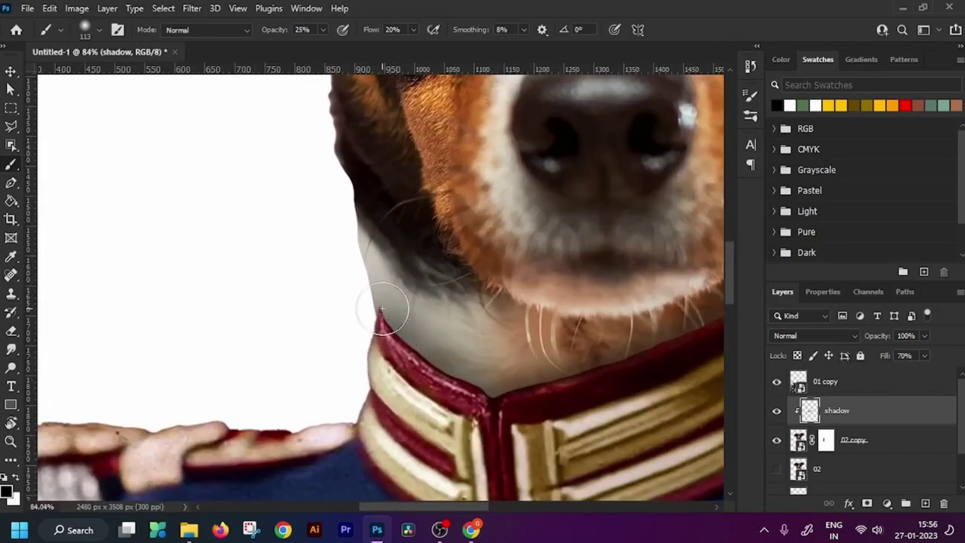
scroll(374, 307, "down", 7)
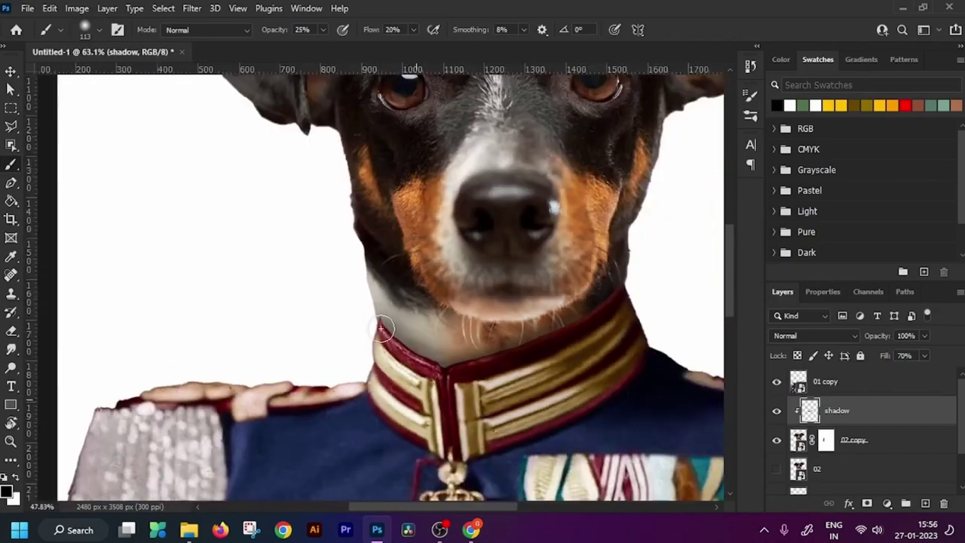
scroll(517, 406, "down", 2)
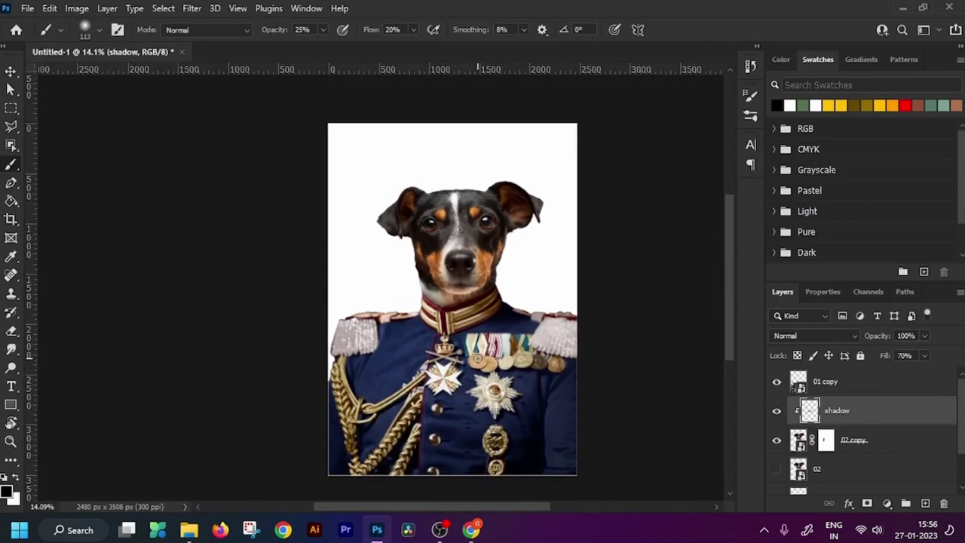
- Group all layers from 01 copy down to 01, leaving only the Background layer outside the group
left_click(891, 383)
scroll(886, 396, "down", 2)
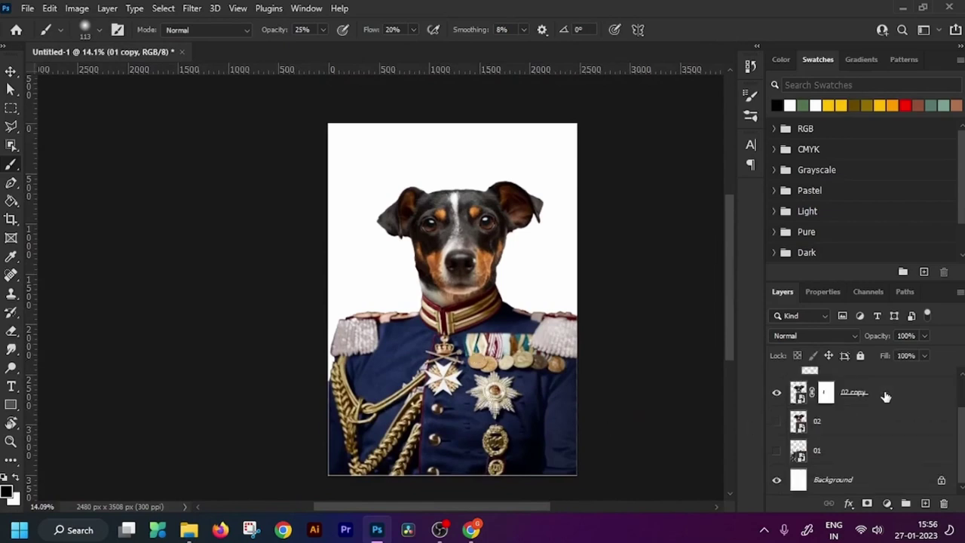
left_click(889, 451, "shift")
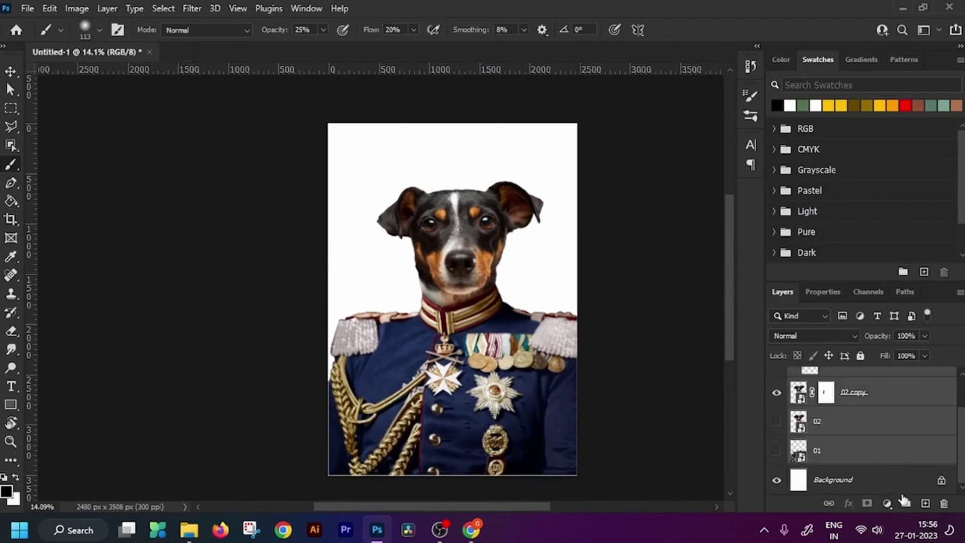
left_click(906, 504)
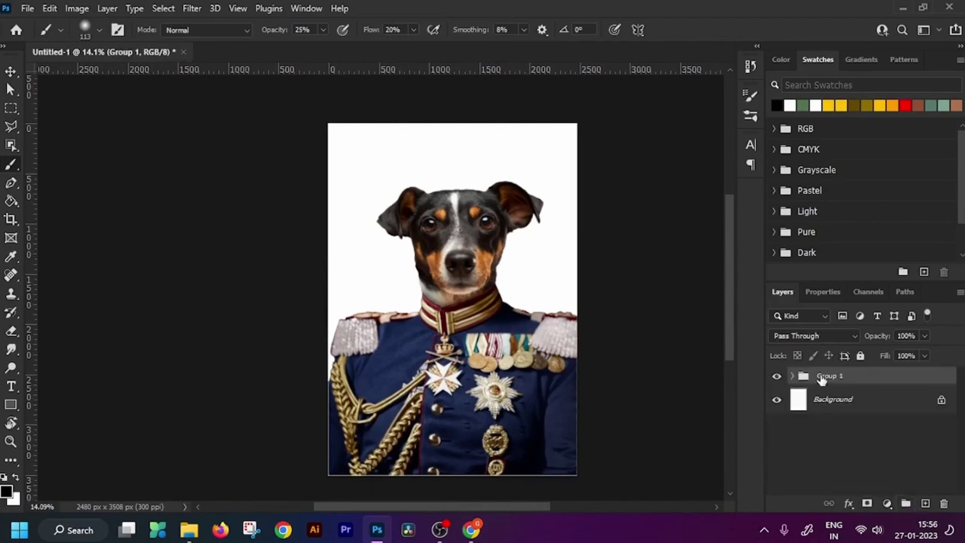
- Convert a duplicate of Group 1 to a smart object, keeping the original group hidden as a backup
left_click_drag(854, 382, 925, 503)
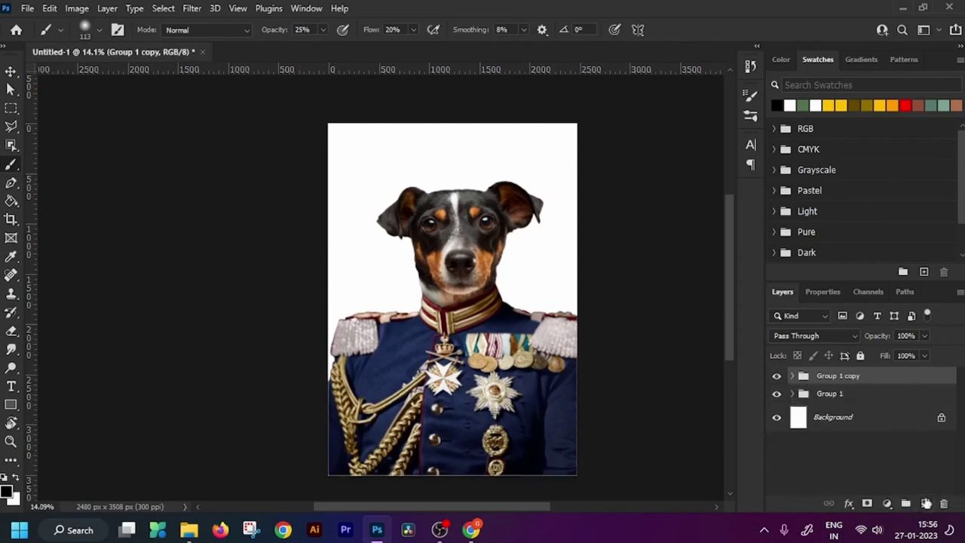
left_click(776, 394)
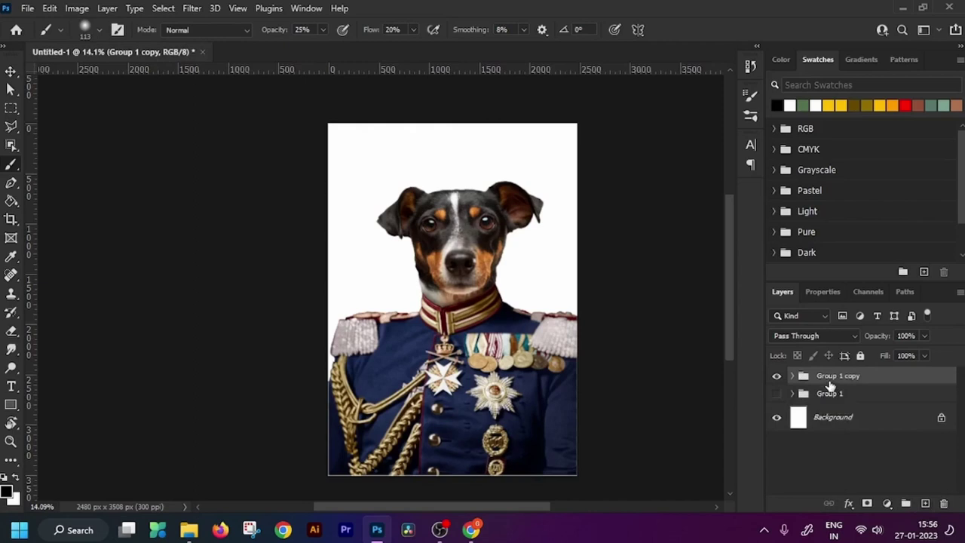
right_click(896, 385)
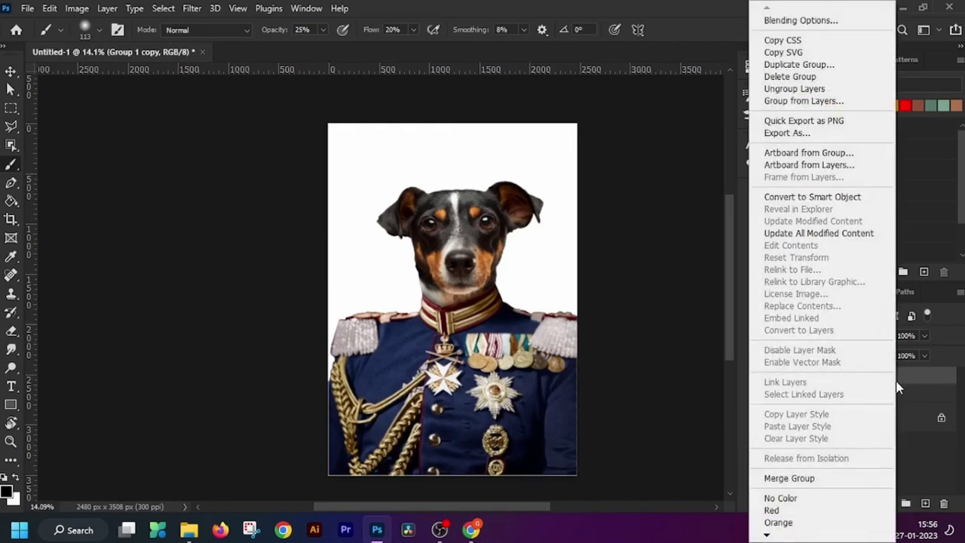
left_click(837, 197)
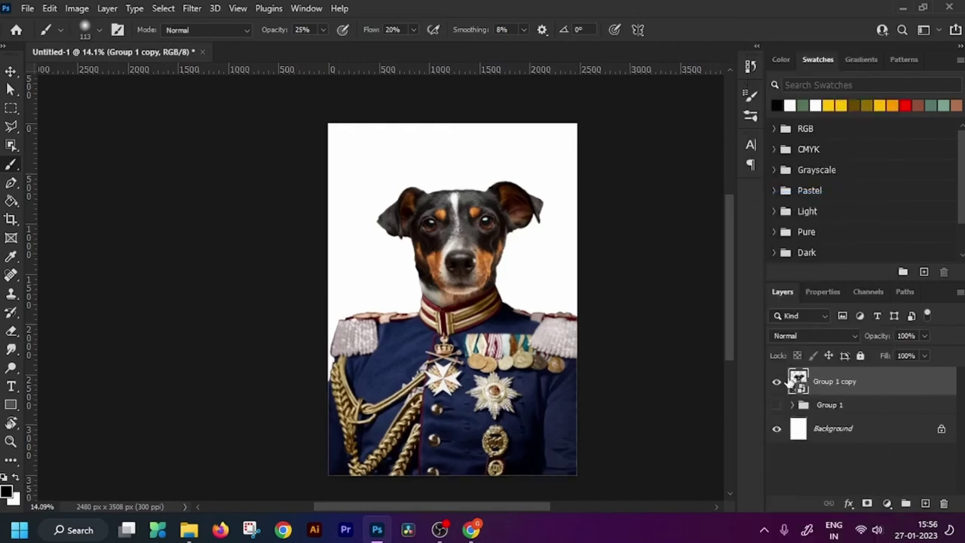
- Duplicate the Group 1 copy smart object, hide the lower one and rename the duplicate 01
left_click_drag(873, 383, 925, 503)
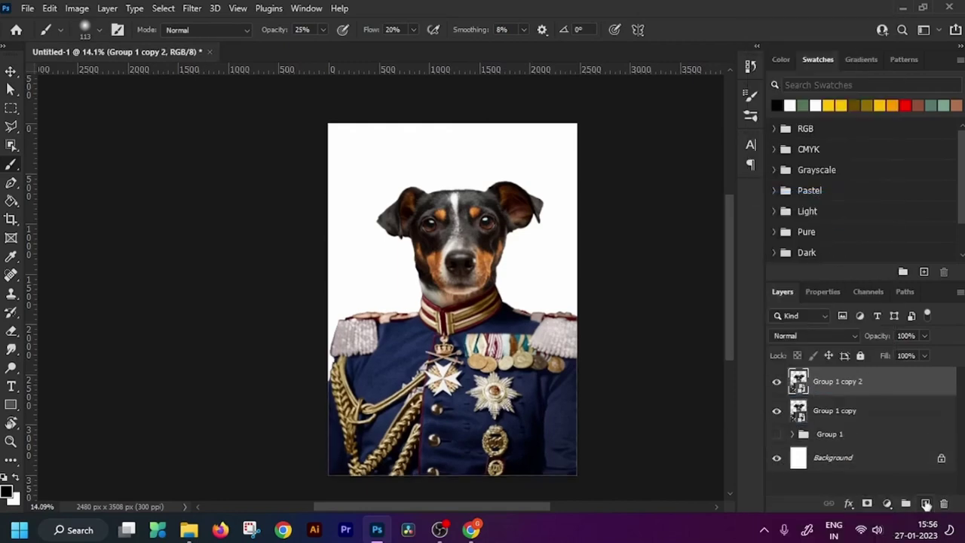
left_click(777, 411)
double_click(853, 383)
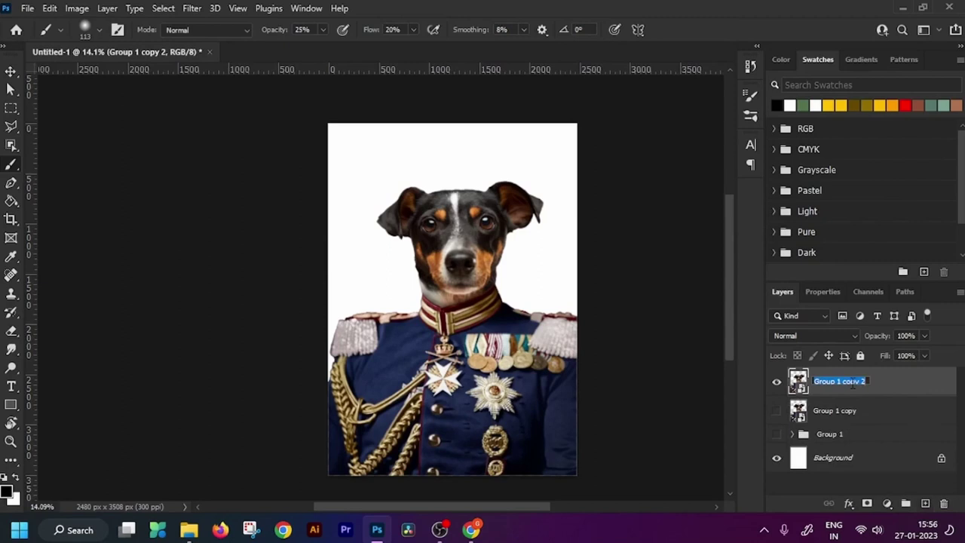
type("01")
key("Return")
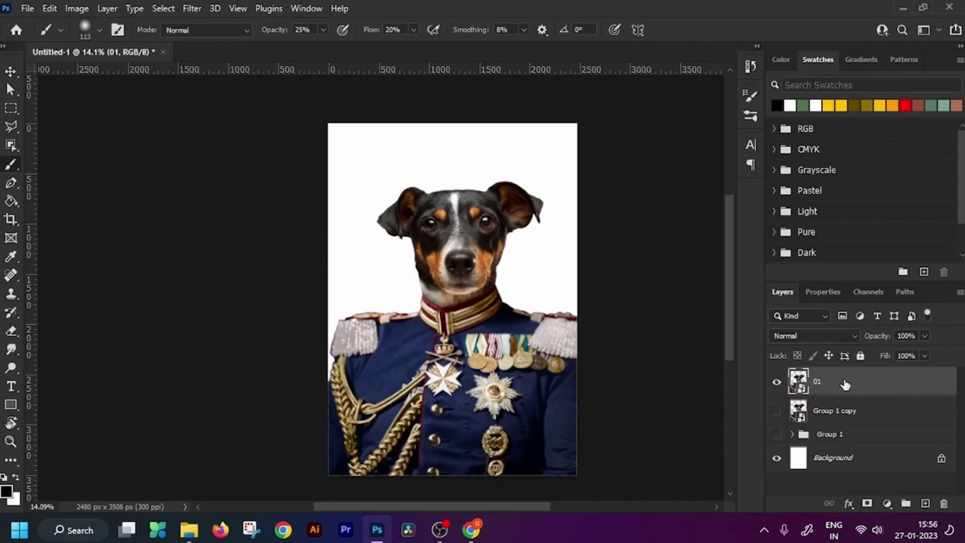
scroll(844, 397, "up", 2)
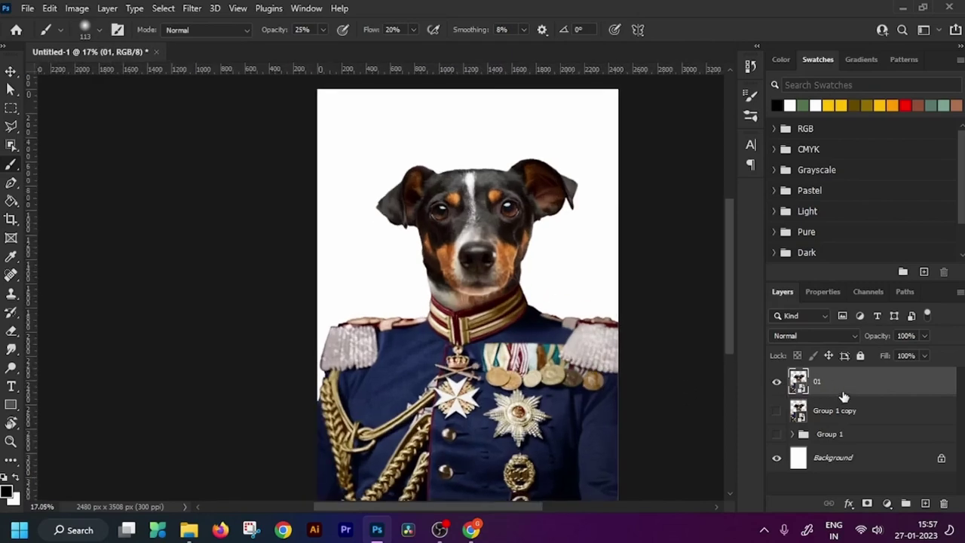
scroll(844, 397, "up", 1)
left_click_drag(543, 390, 485, 376)
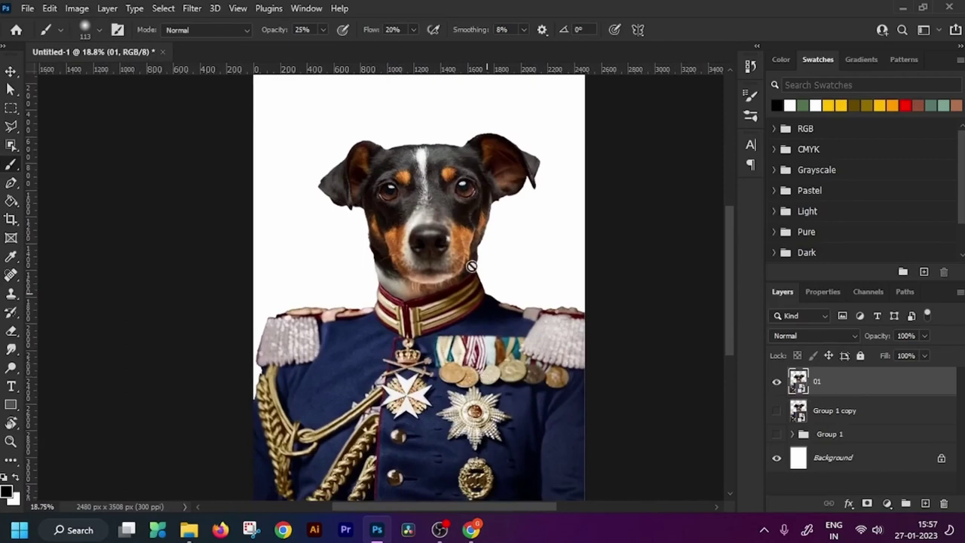
scroll(451, 232, "up", 6)
scroll(451, 231, "down", 14)
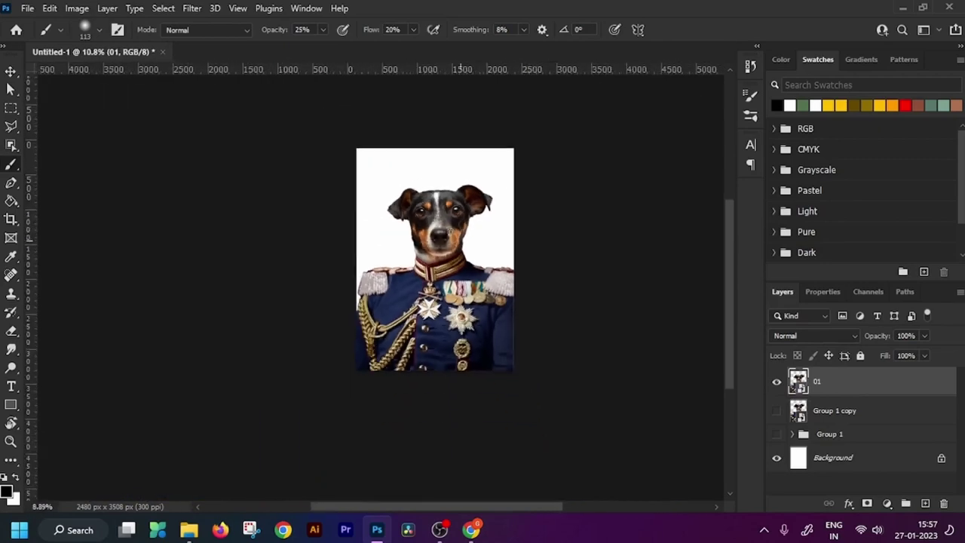
scroll(450, 232, "up", 2)
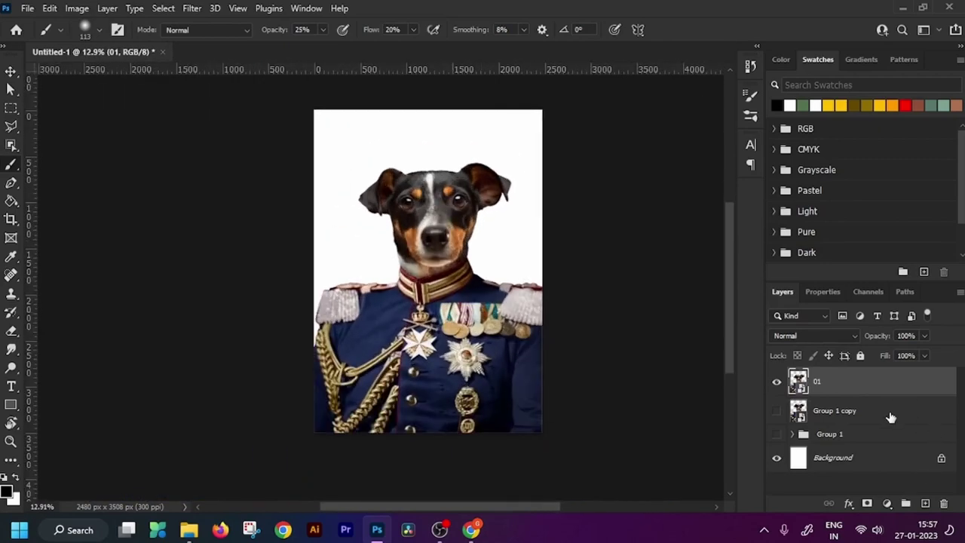
left_click(858, 445)
left_click(869, 457)
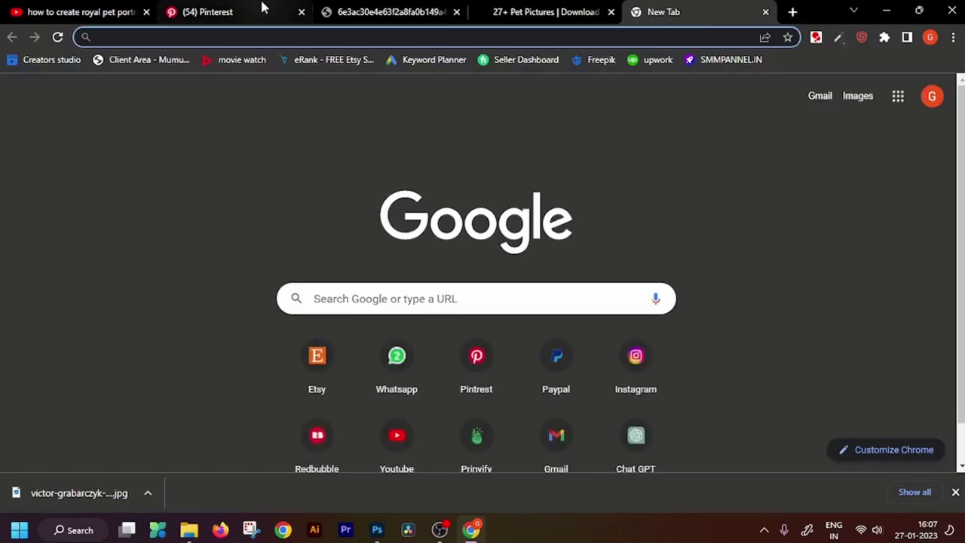
- Open freepik.com and search all assets for "old paper", dismissing the Google sign-in prompt
type("fre")
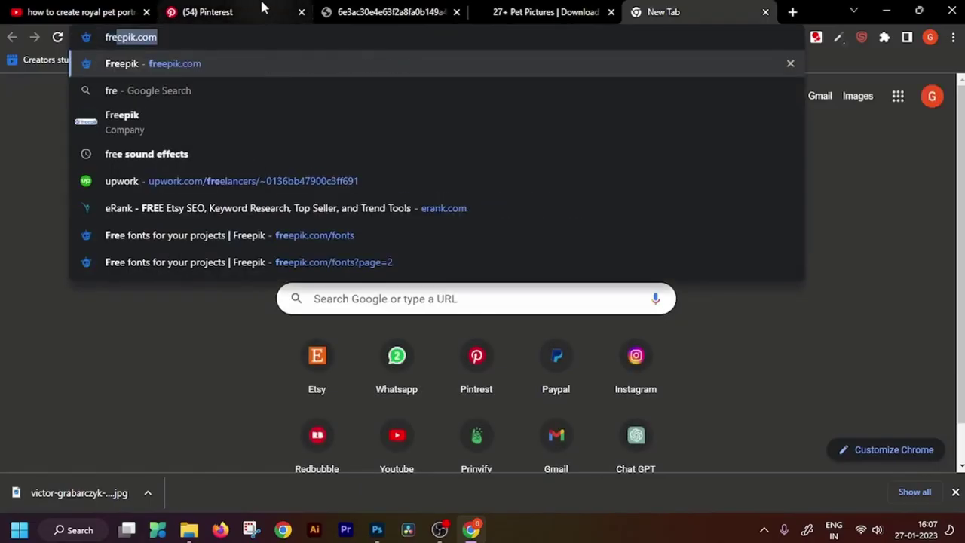
key("Right")
key("Return")
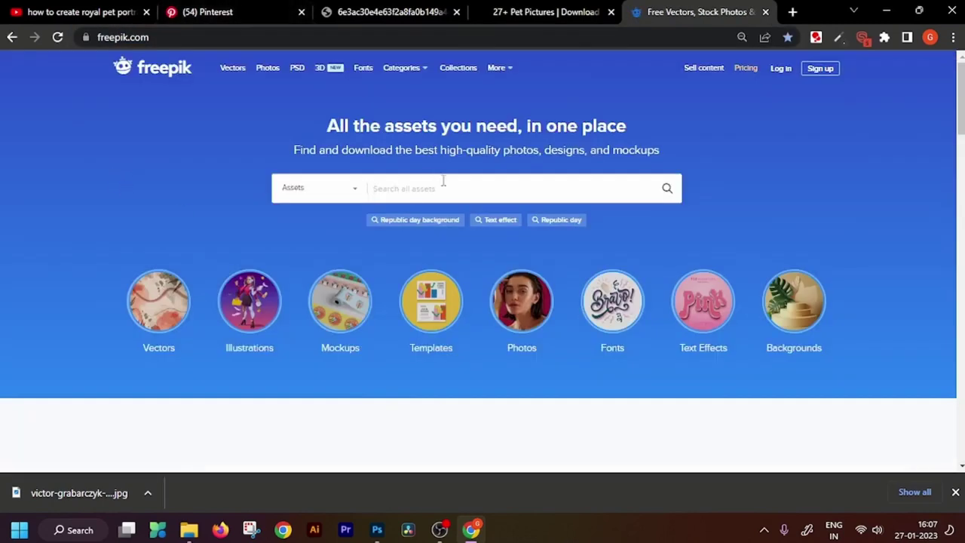
left_click(457, 190)
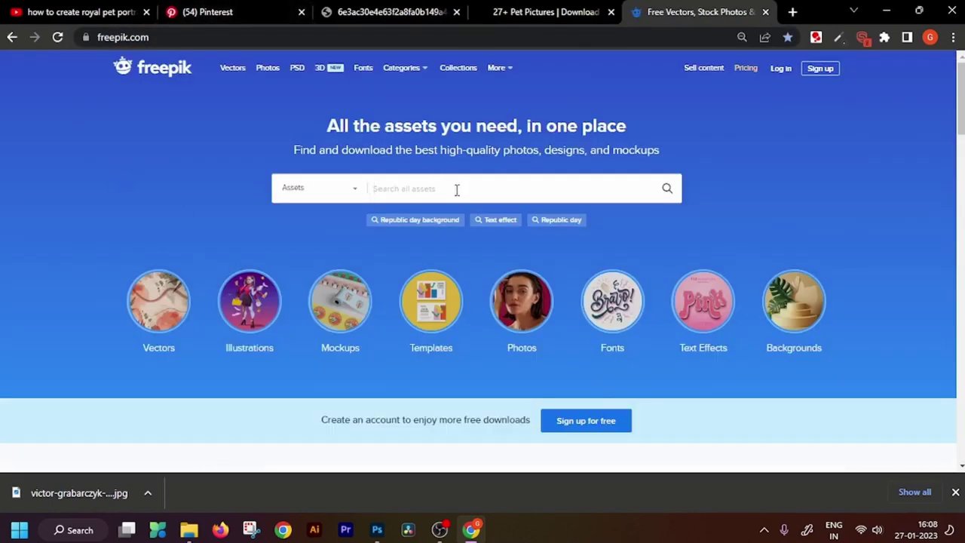
type("old")
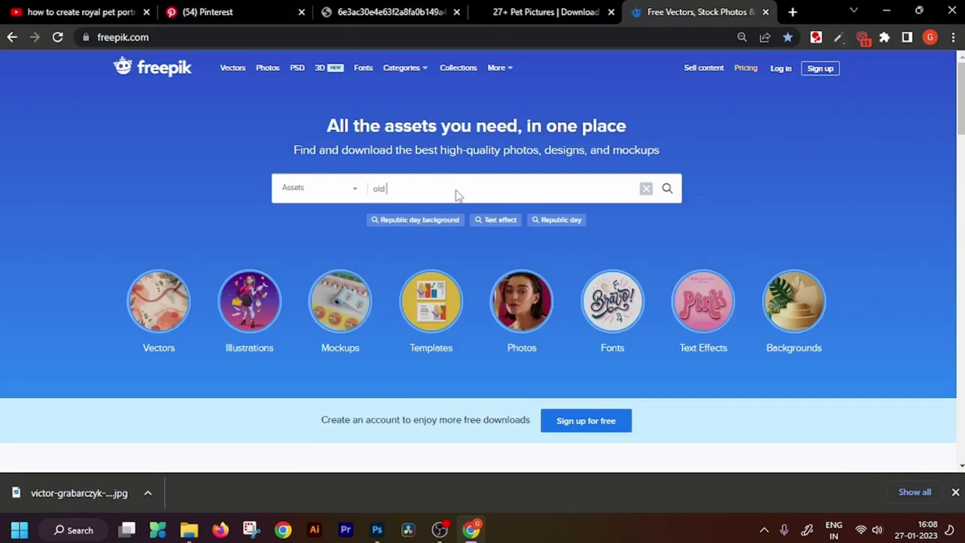
type(" pa")
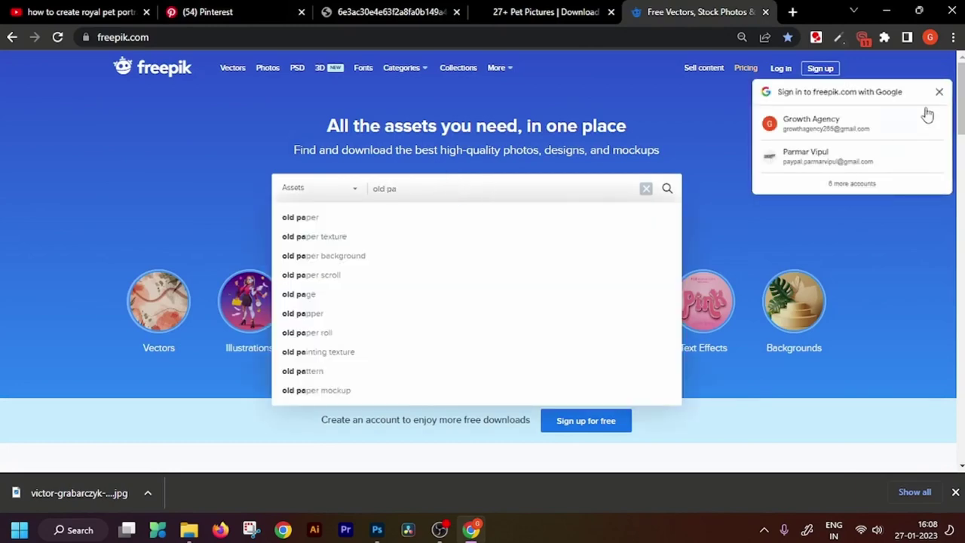
left_click(939, 91)
left_click(317, 220)
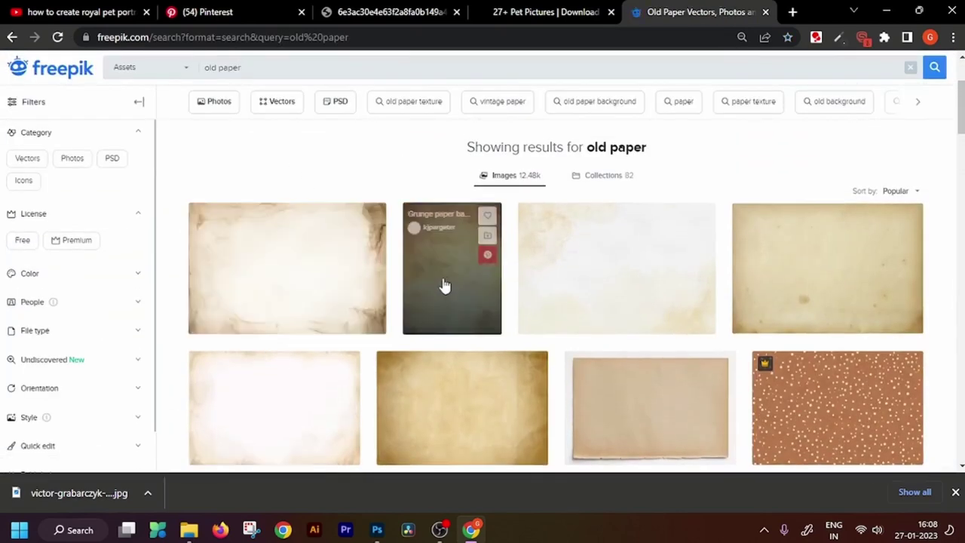
- Browse the old paper results and download the free portrait-format grunge paper background photo
scroll(440, 279, "down", 5)
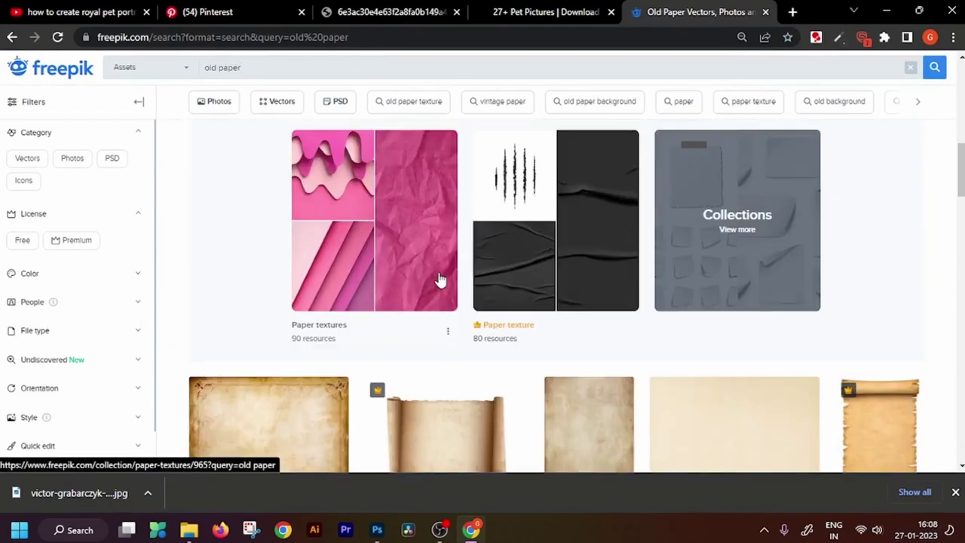
scroll(440, 279, "down", 2)
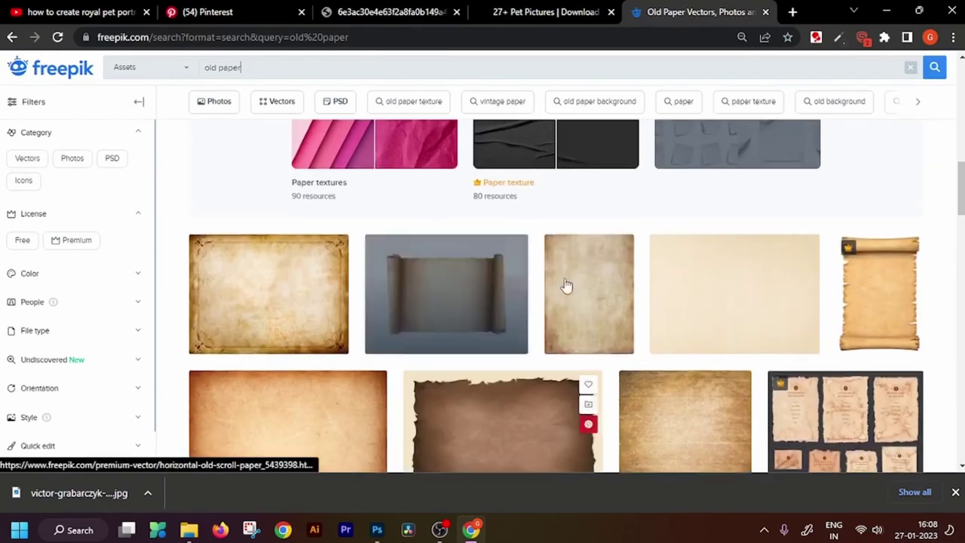
scroll(595, 292, "down", 3)
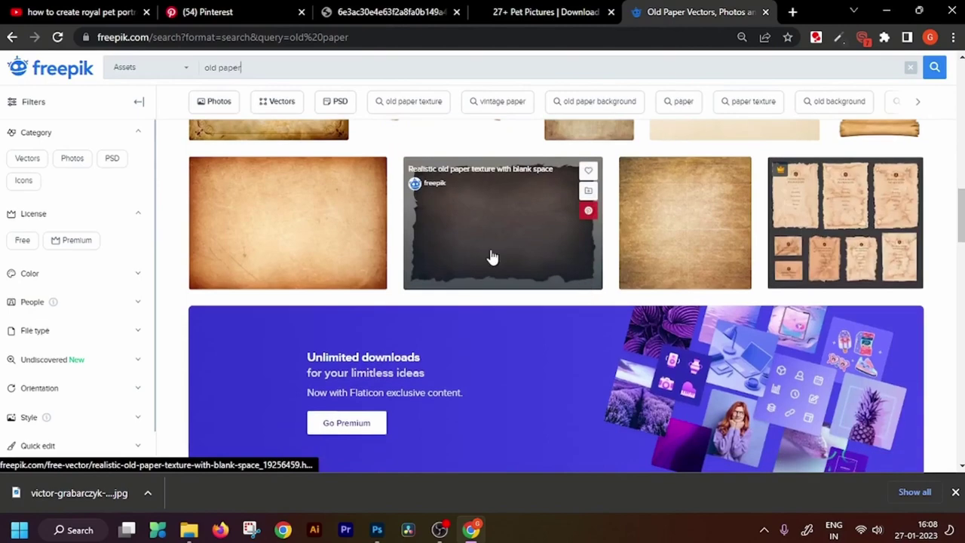
scroll(533, 344, "up", 8)
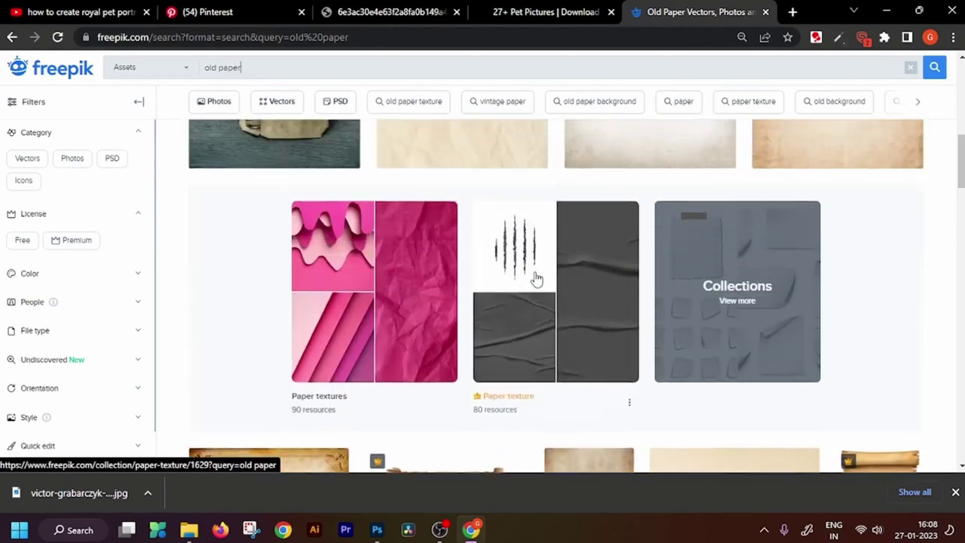
scroll(539, 300, "up", 5)
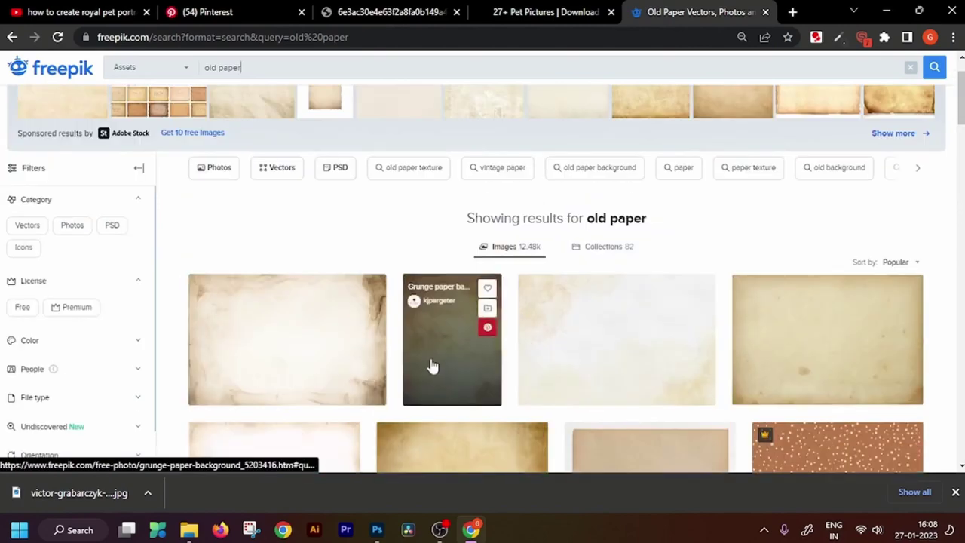
left_click(430, 366)
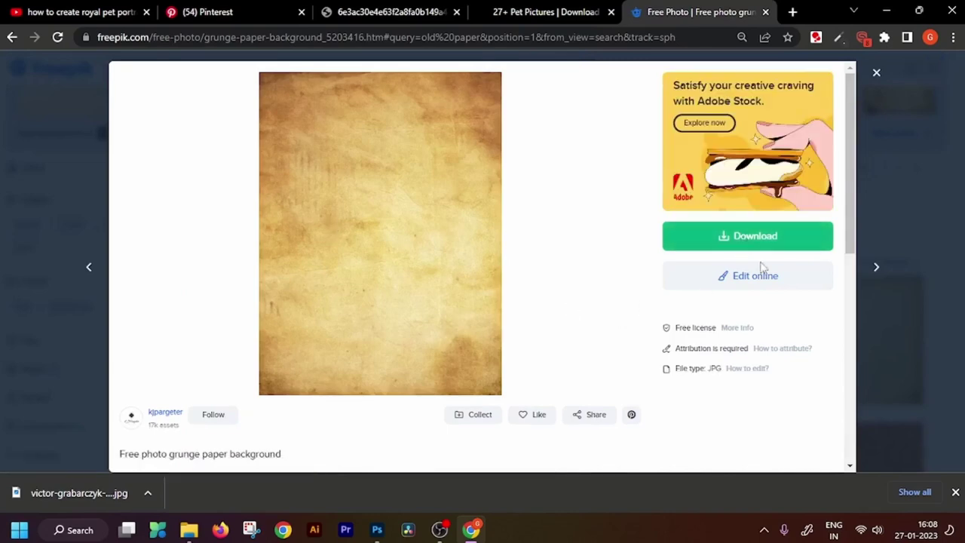
left_click(762, 247)
left_click(769, 388)
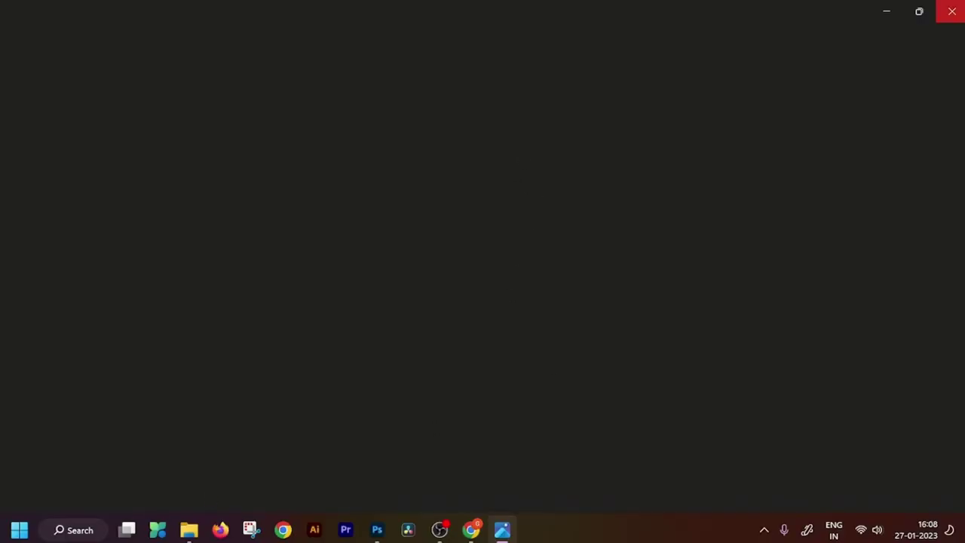
- Close the image viewer, show the browser download in its Raw folder and select grunge-paper-background.jpg
left_click(951, 12)
left_click(148, 494)
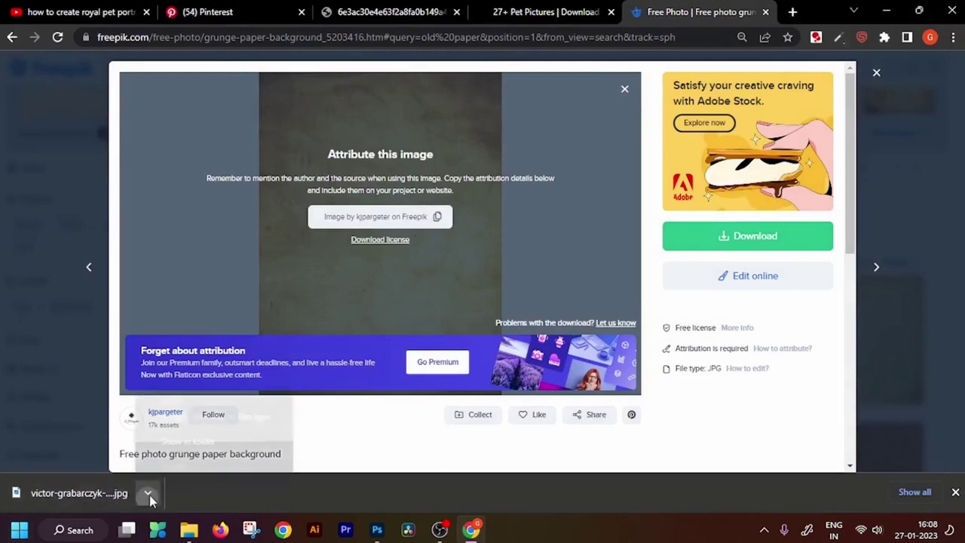
left_click(183, 441)
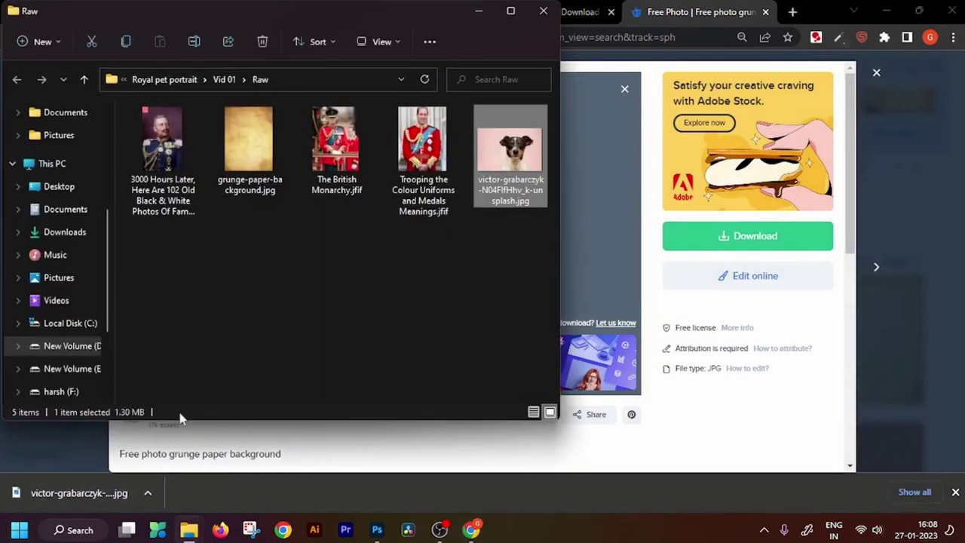
left_click(268, 185)
- Switch to Photoshop and add a new empty layer directly above Group 1 and below Group 1 copy
left_click(888, 9)
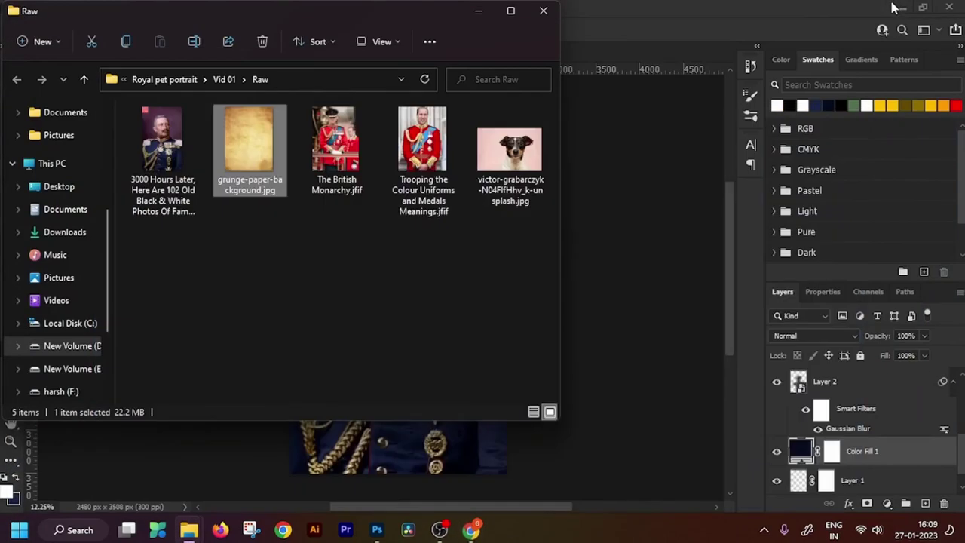
scroll(829, 424, "down", 1)
left_click(848, 453)
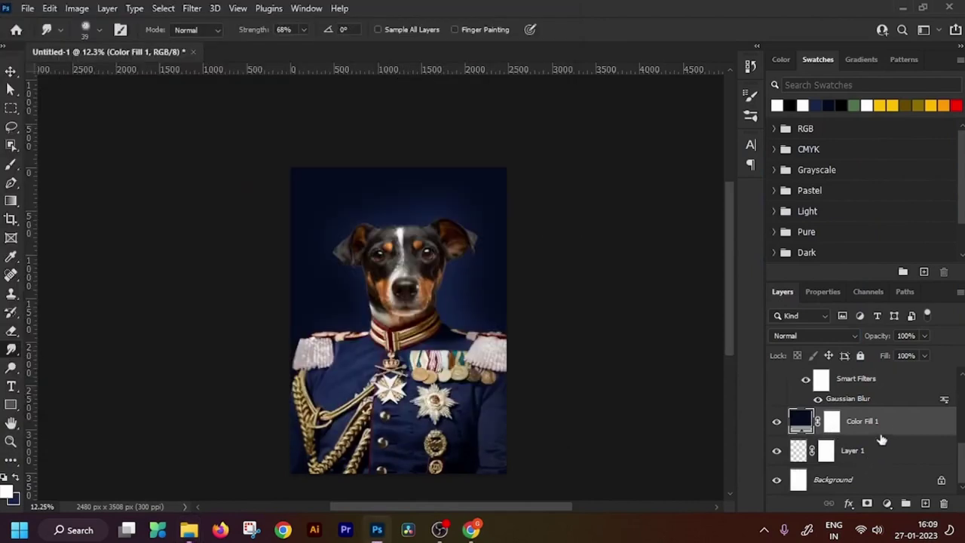
scroll(879, 440, "up", 4)
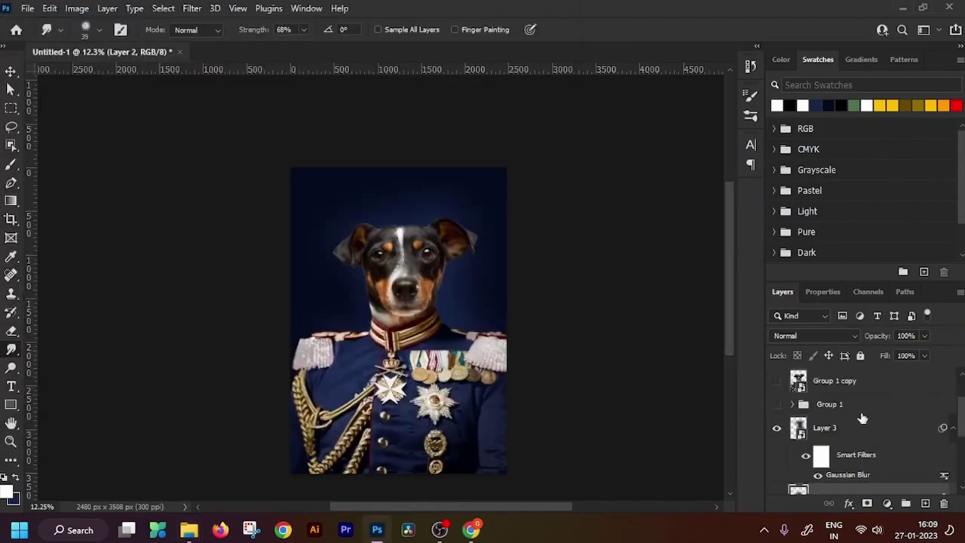
left_click(852, 430)
left_click(844, 404)
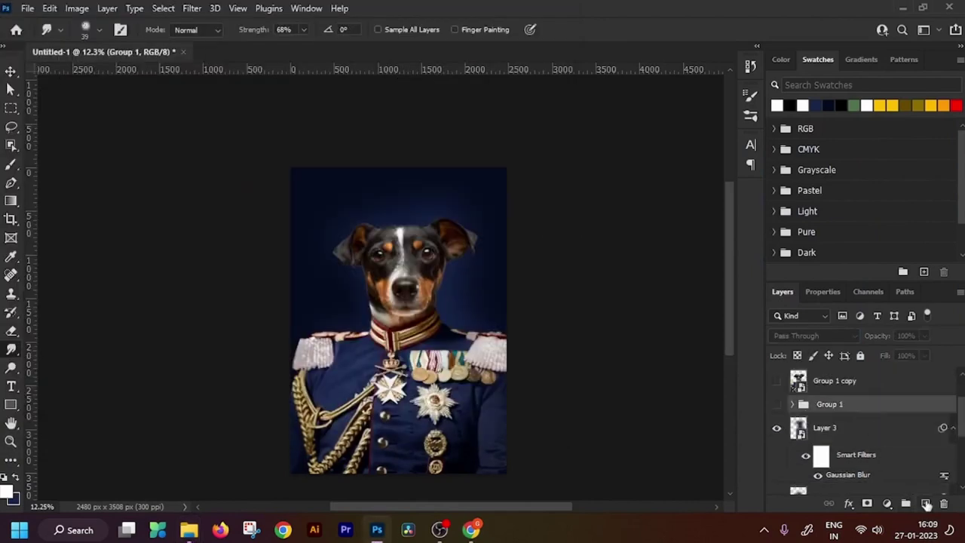
left_click(925, 503)
- Place grunge-paper-background.jpg from the Raw folder behind the dog and scale it to 62.45% so it covers the whole page
left_click(922, 6)
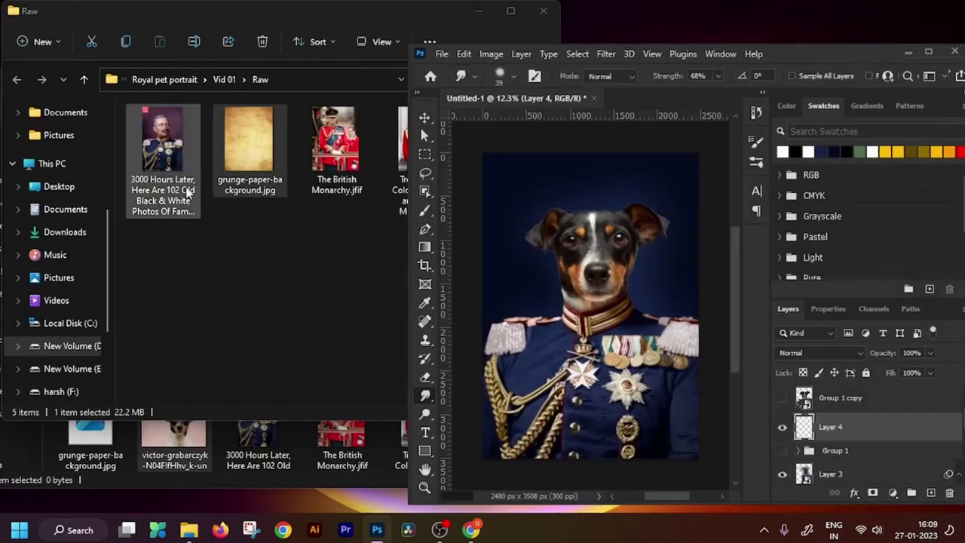
left_click_drag(264, 138, 509, 441)
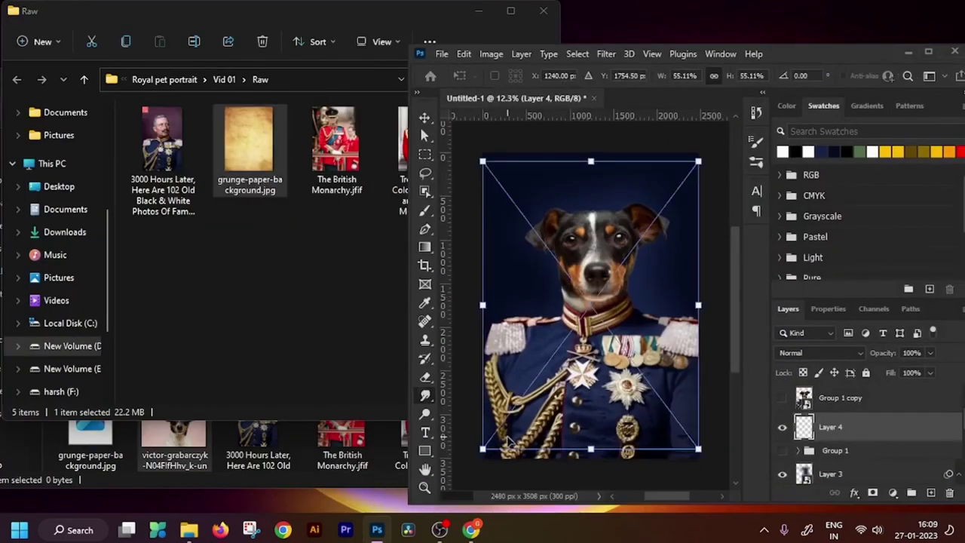
left_click(928, 52)
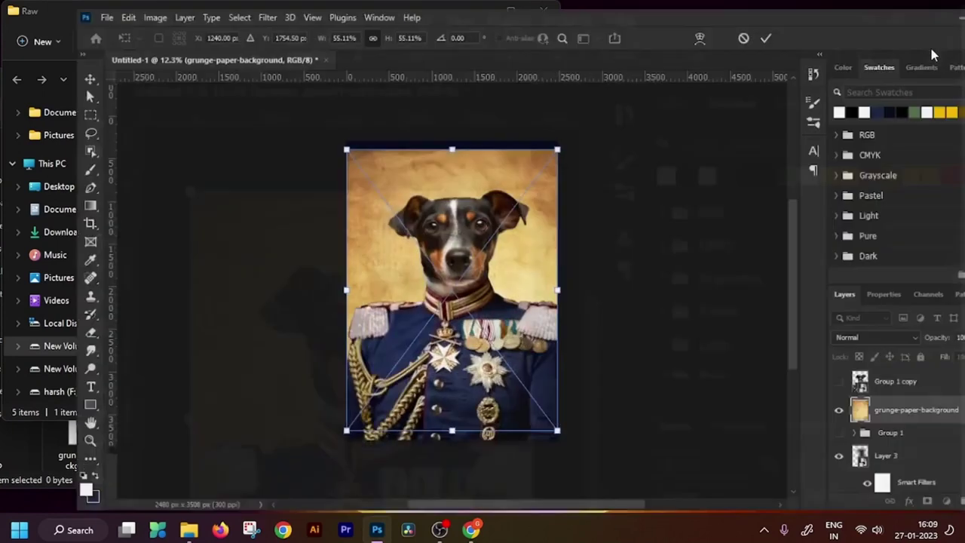
left_click_drag(382, 143, 380, 123)
left_click_drag(381, 444, 389, 451)
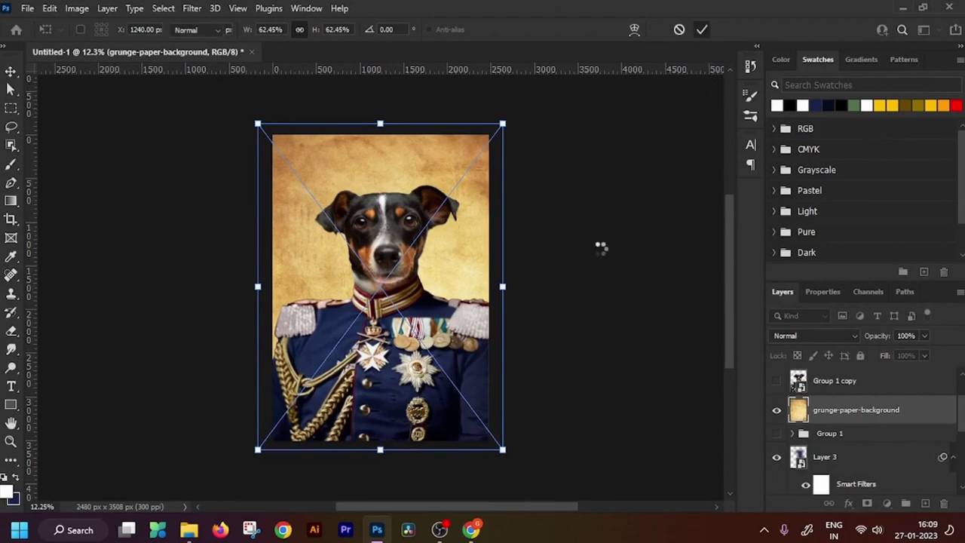
key("Return")
- Check the portrait against the paper background and add a Brightness/Contrast adjustment layer above grunge-paper-background
scroll(427, 291, "up", 2)
scroll(427, 291, "down", 4)
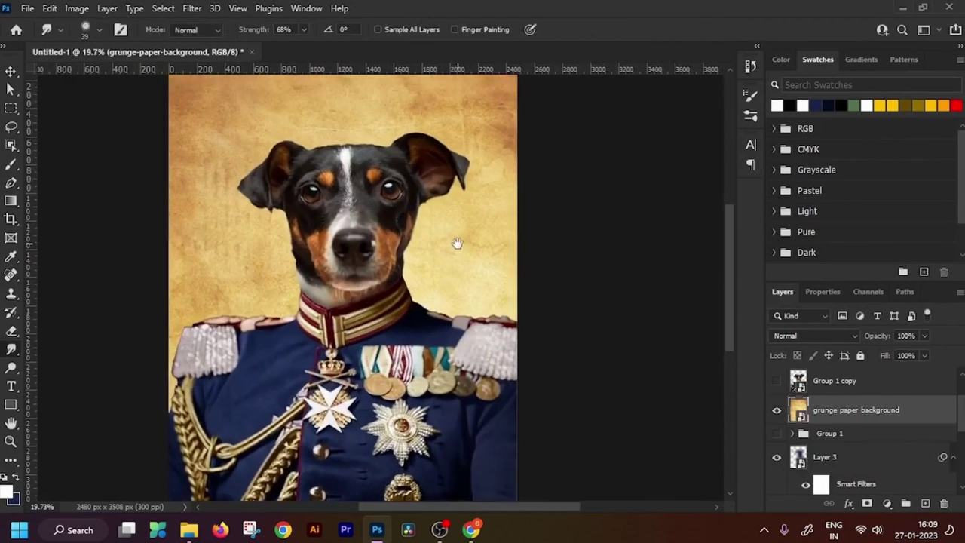
scroll(411, 245, "up", 3)
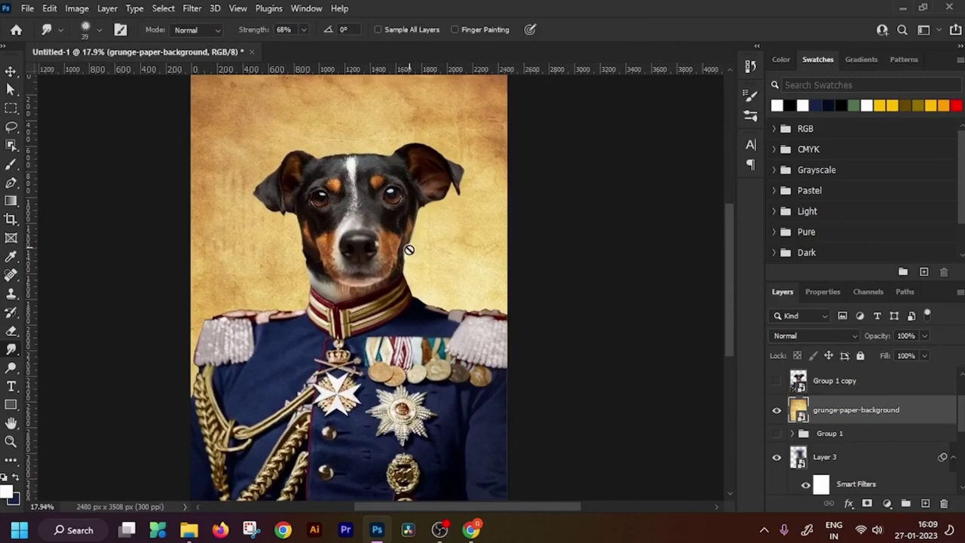
scroll(396, 261, "down", 2)
scroll(396, 261, "up", 2)
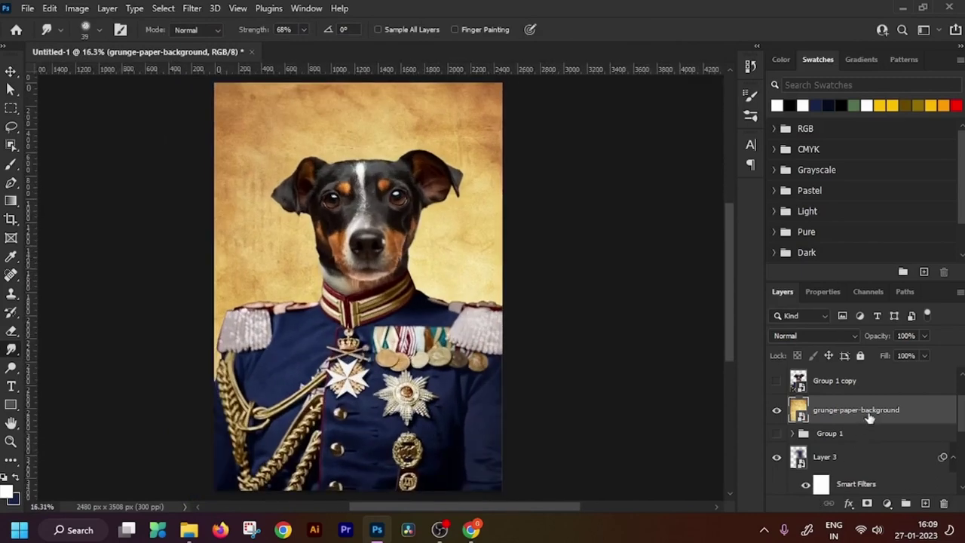
left_click(888, 504)
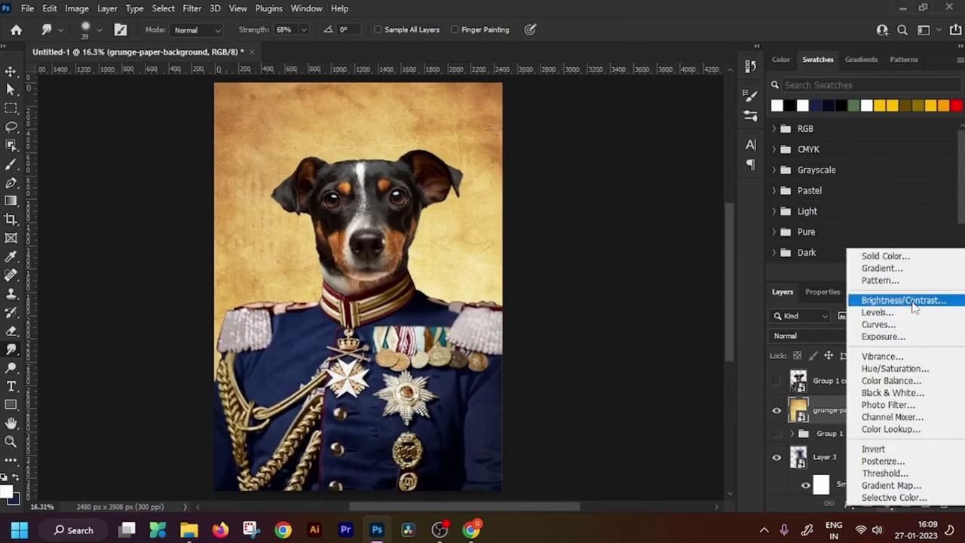
left_click(914, 302)
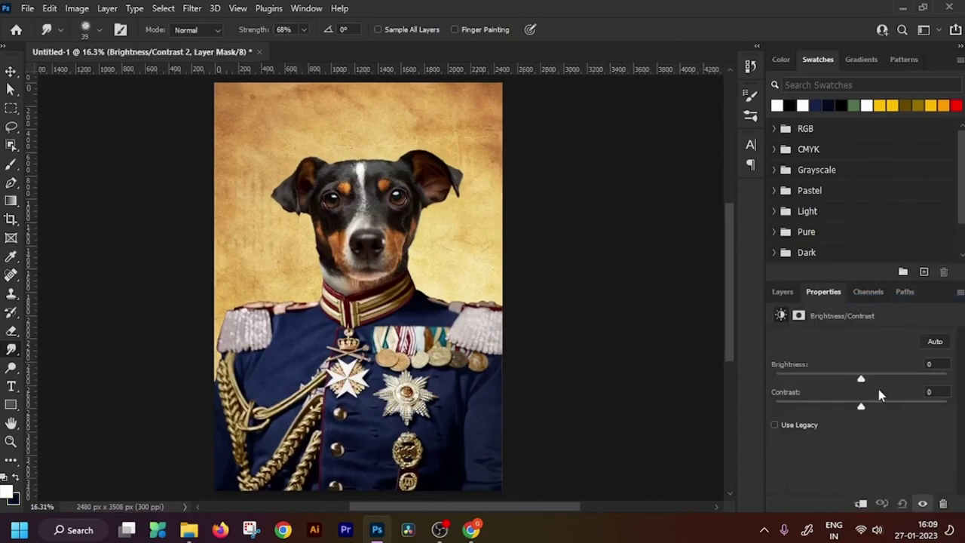
- Darken the paper background by setting Brightness to -100 and Contrast to 20
scroll(577, 325, "down", 2)
scroll(576, 326, "up", 1)
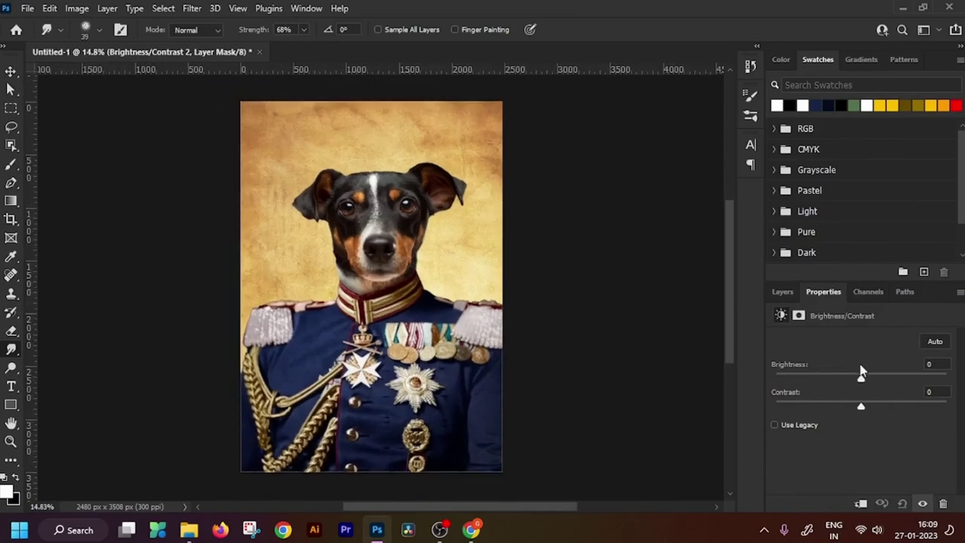
left_click_drag(862, 371, 802, 383)
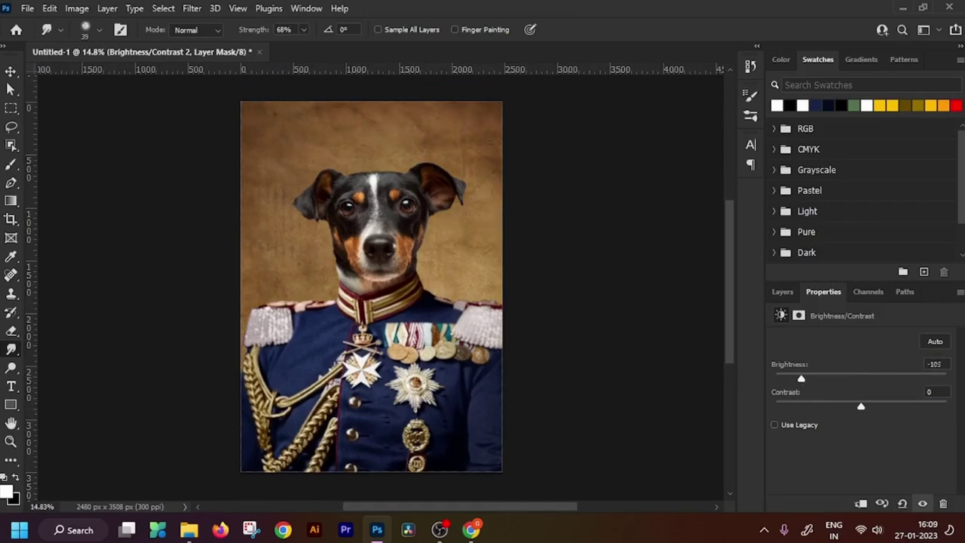
type("-10")
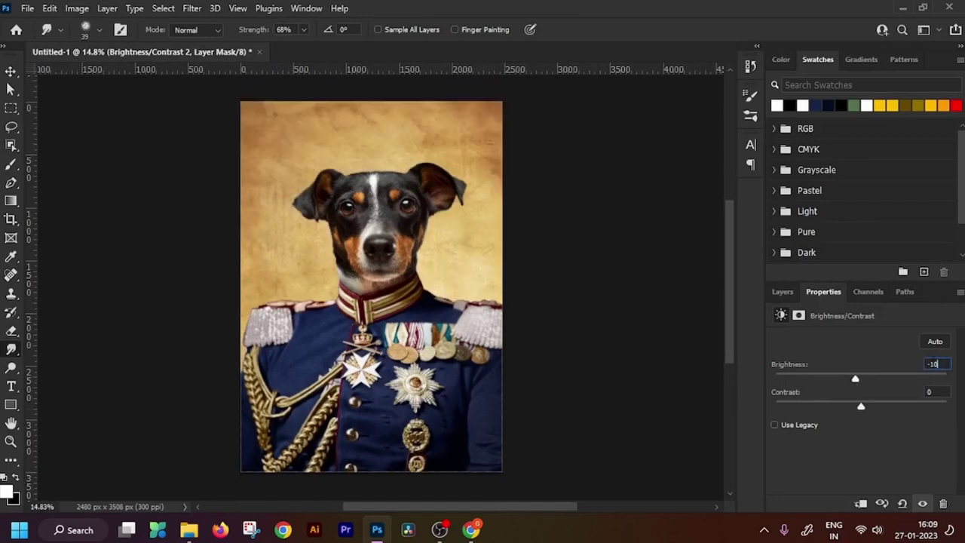
type("0")
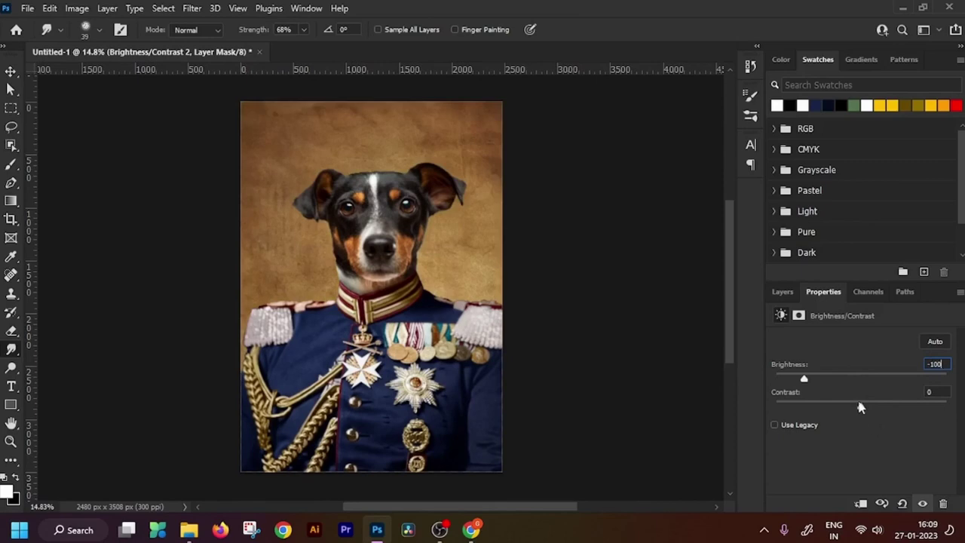
left_click_drag(861, 405, 879, 406)
- Make black the foreground color and ready the Brush tool for painting on the Brightness/Contrast 2 layer mask
left_click(781, 291)
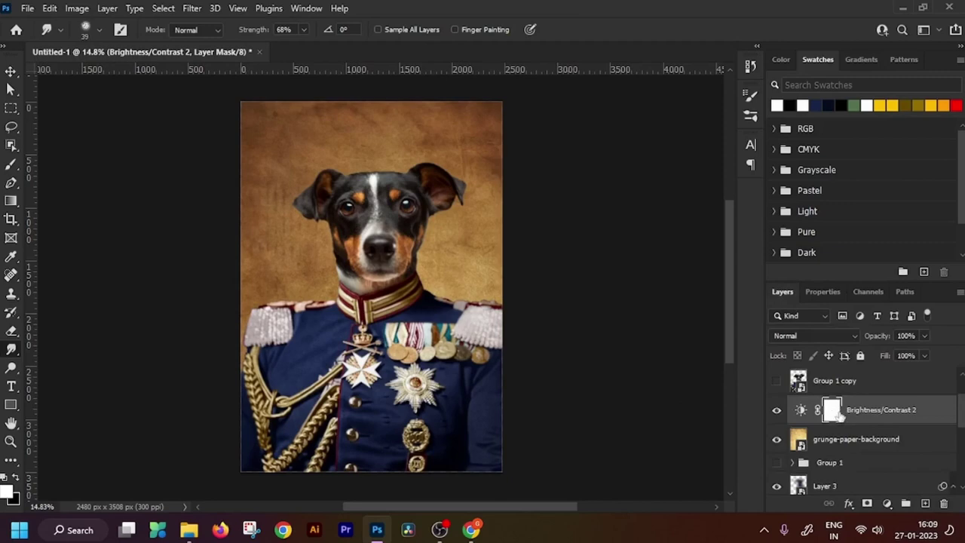
left_click(15, 477)
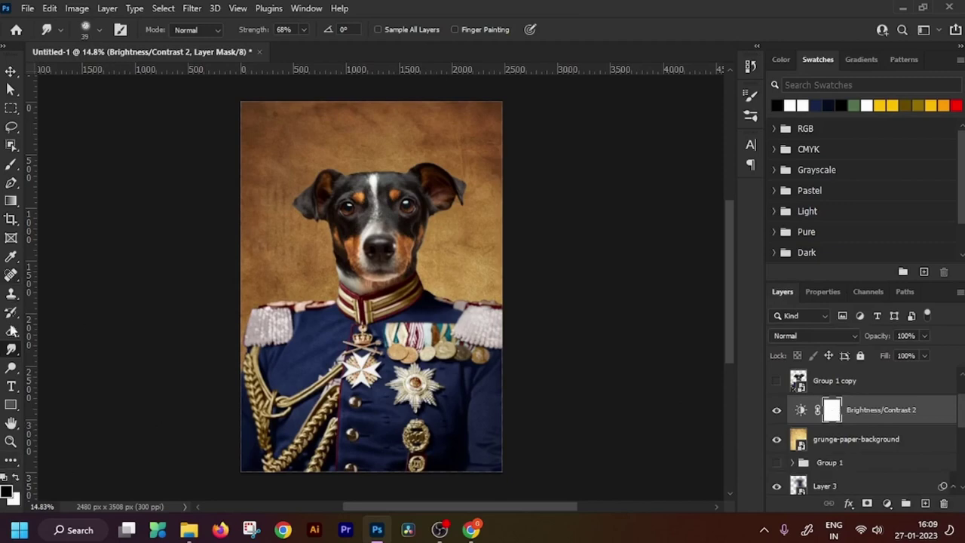
left_click(11, 164)
right_click(399, 222)
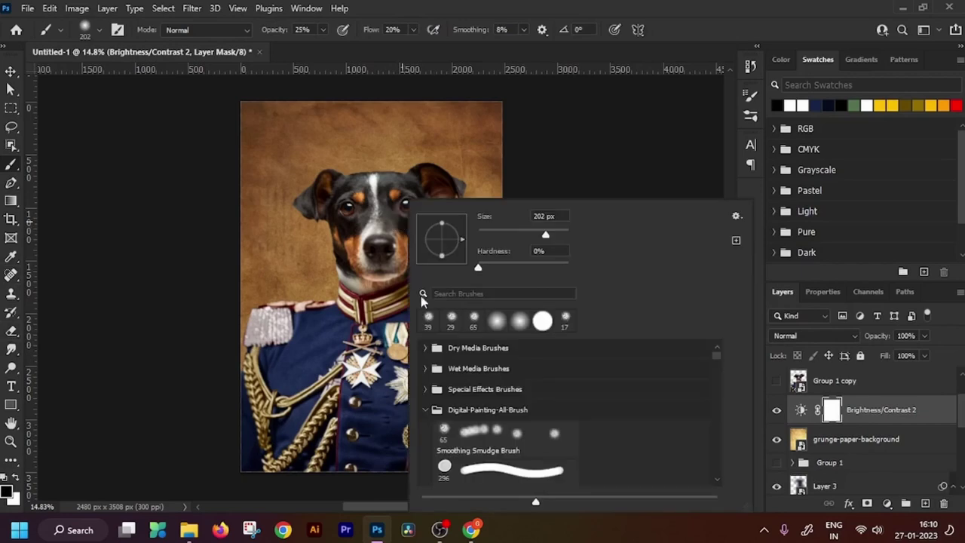
scroll(498, 423, "down", 2)
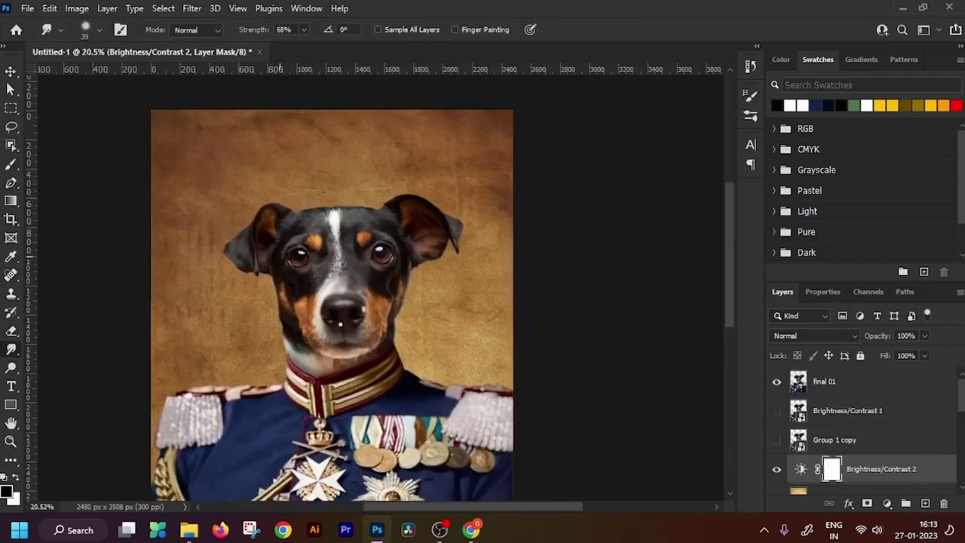
scroll(341, 282, "up", 1)
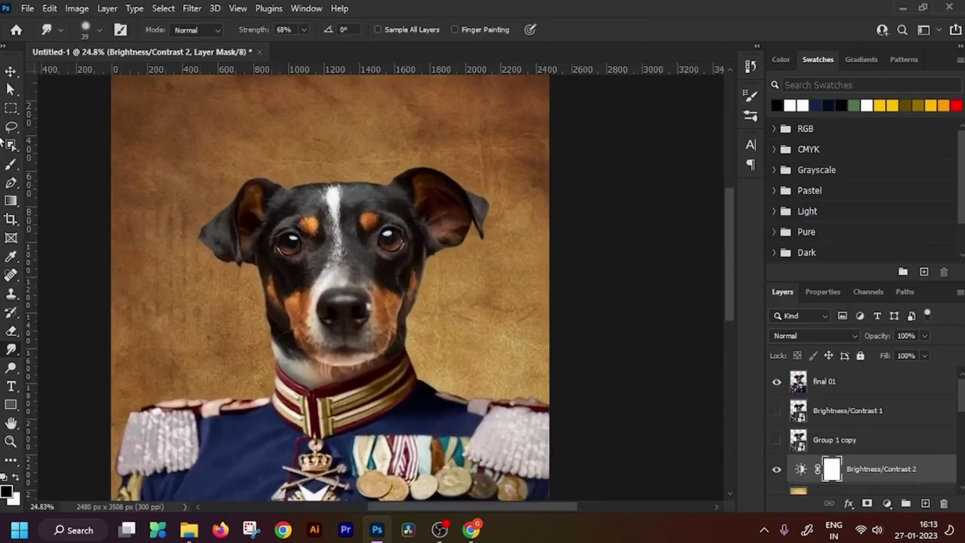
- Choose a soft round brush and set its opacity to 17% and flow to 22%
key("b")
right_click(247, 145)
scroll(396, 306, "up", 1)
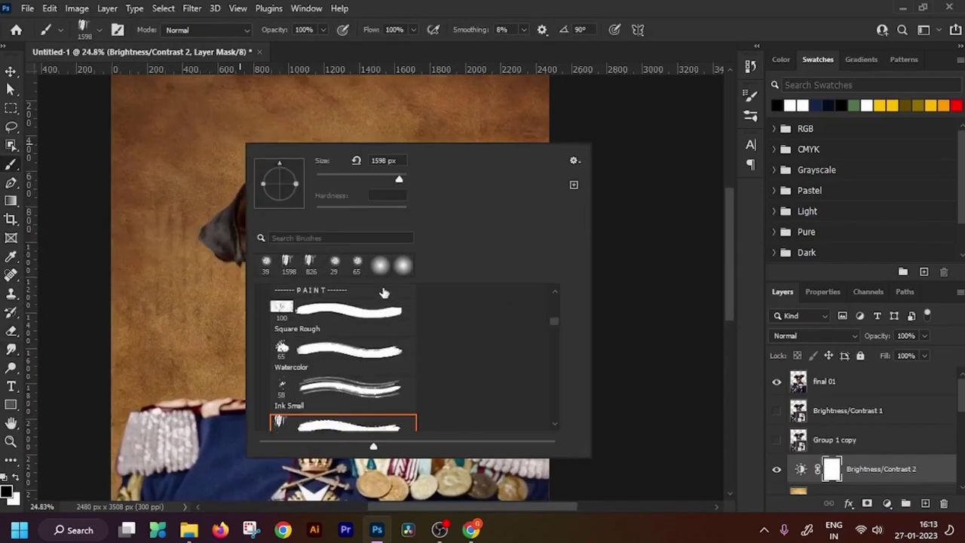
left_click(324, 30)
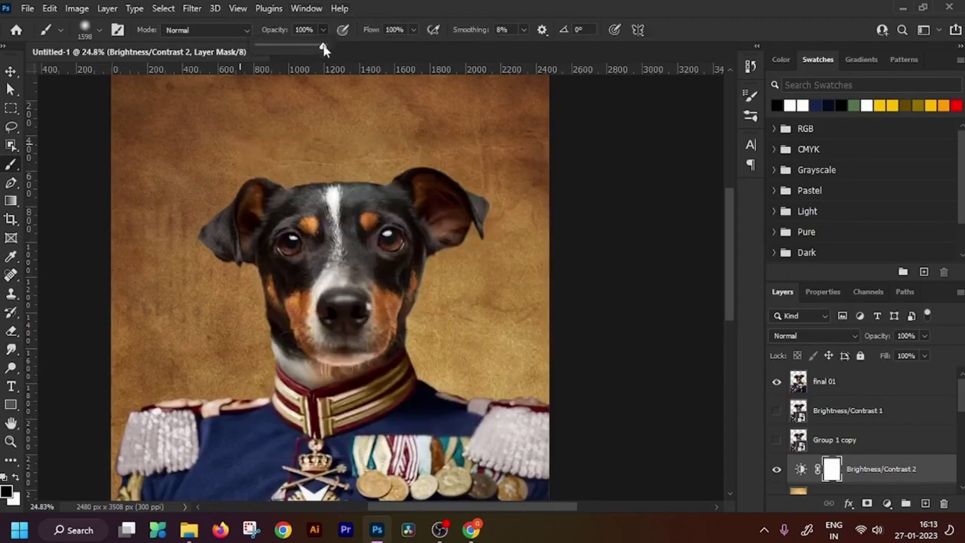
left_click_drag(328, 50, 270, 49)
left_click(413, 31)
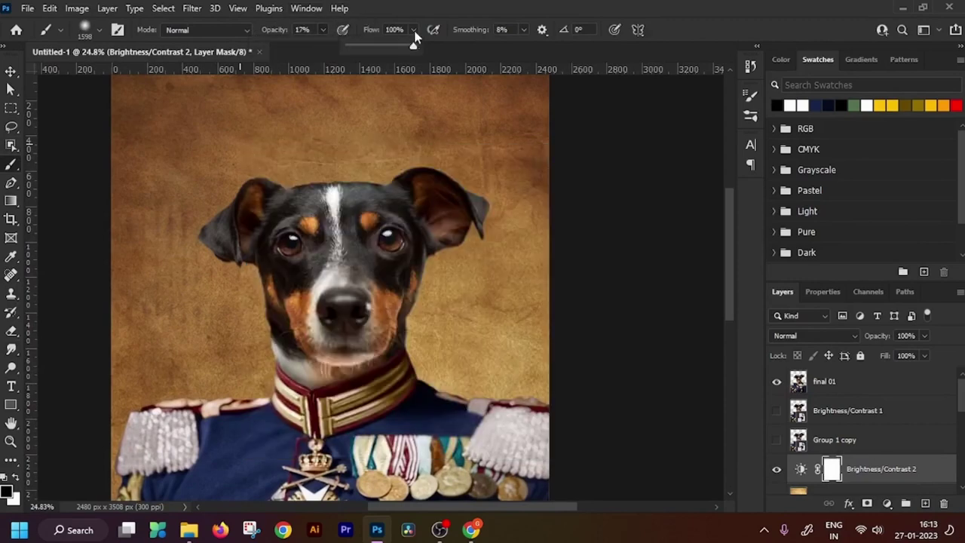
left_click_drag(389, 50, 360, 50)
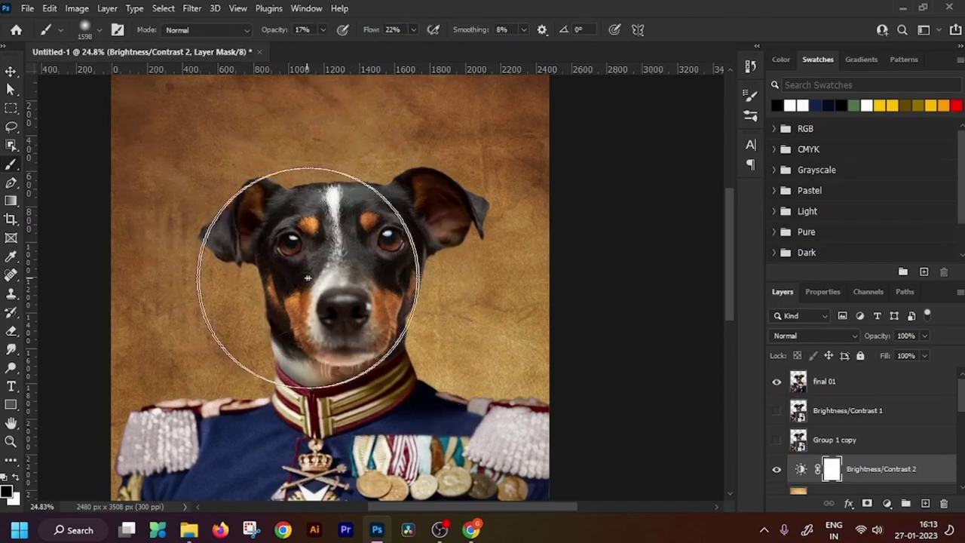
- Paint black on the Brightness/Contrast 2 mask around the dog's head and shoulders to lighten the background, and compare with the adjustment hidden
left_click_drag(310, 277, 242, 283)
left_click_drag(317, 372, 394, 255)
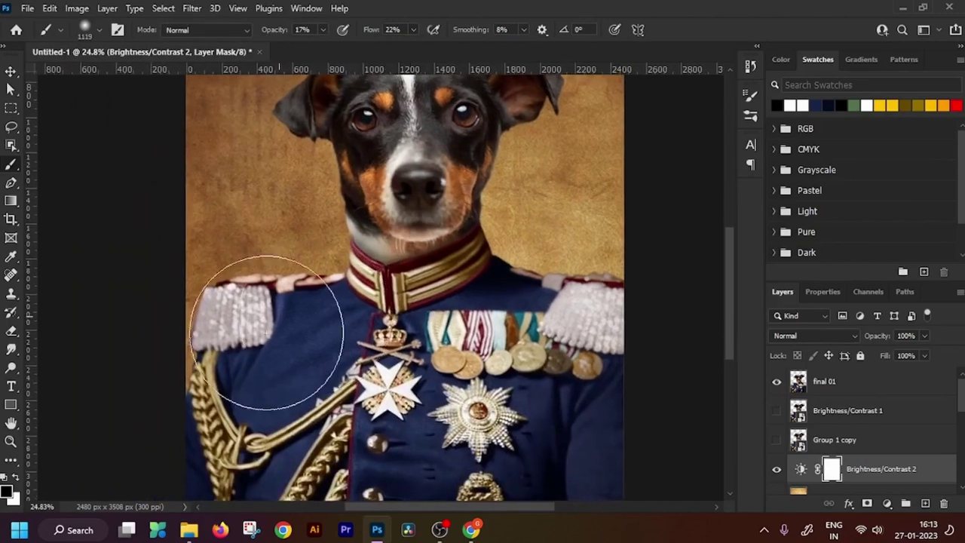
mouse_move(259, 326)
left_mouse_down()
mouse_move(282, 325)
mouse_move(216, 314)
left_mouse_up()
left_click_drag(411, 185, 370, 323)
left_click_drag(369, 257, 314, 254)
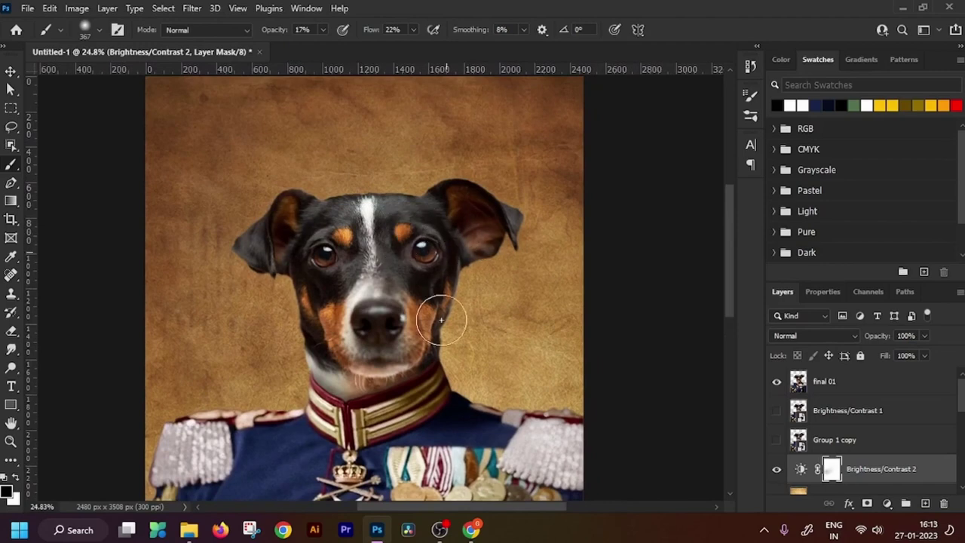
left_click_drag(452, 394, 377, 312)
left_click_drag(484, 338, 500, 350)
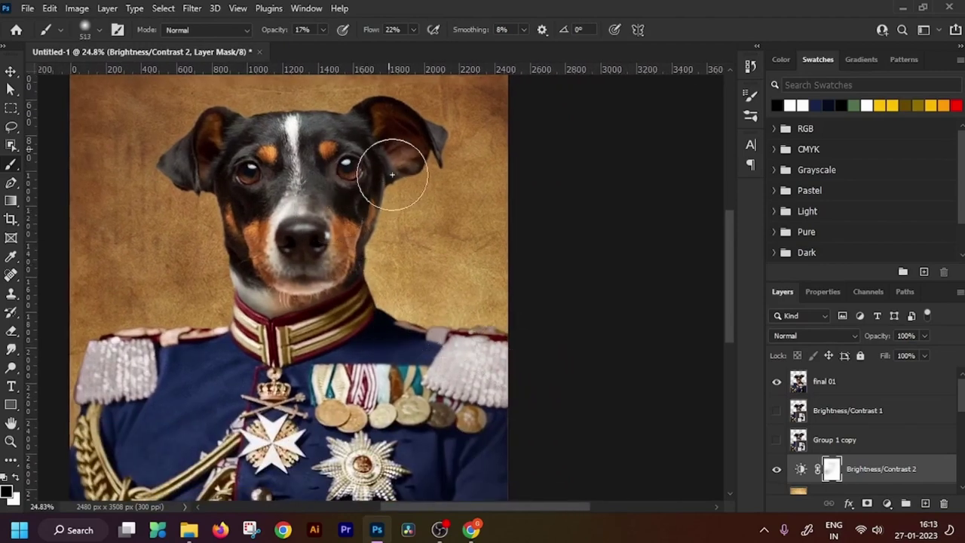
left_click_drag(334, 161, 407, 256)
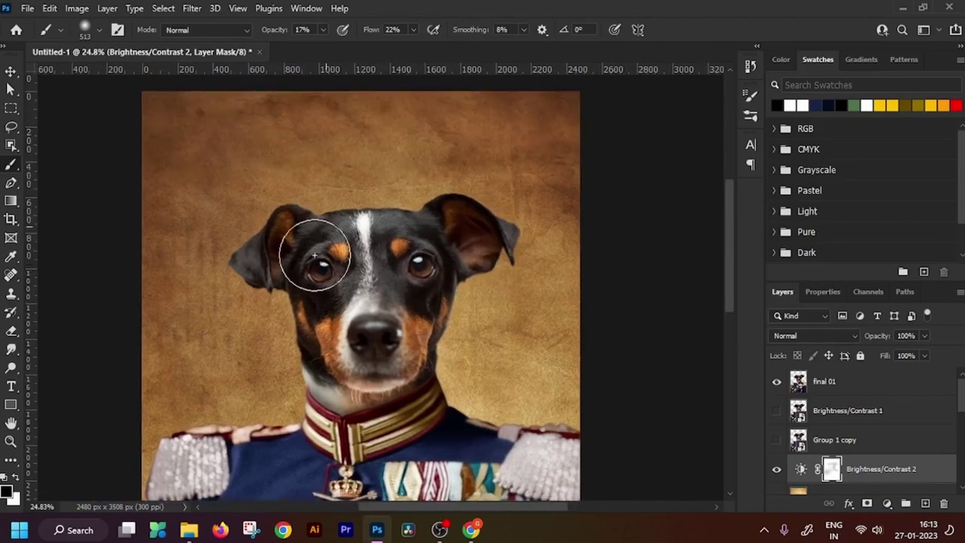
left_click_drag(324, 422, 445, 279)
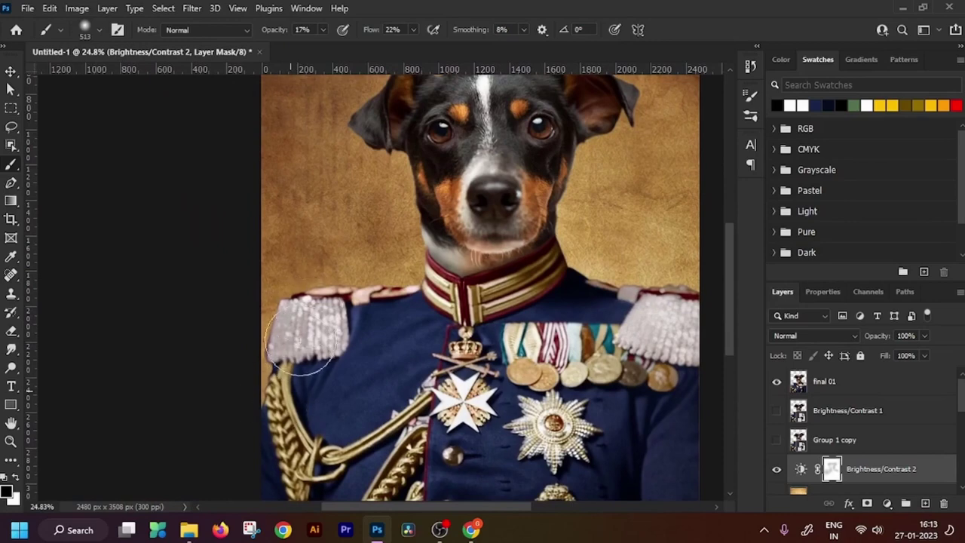
scroll(338, 271, "down", 2)
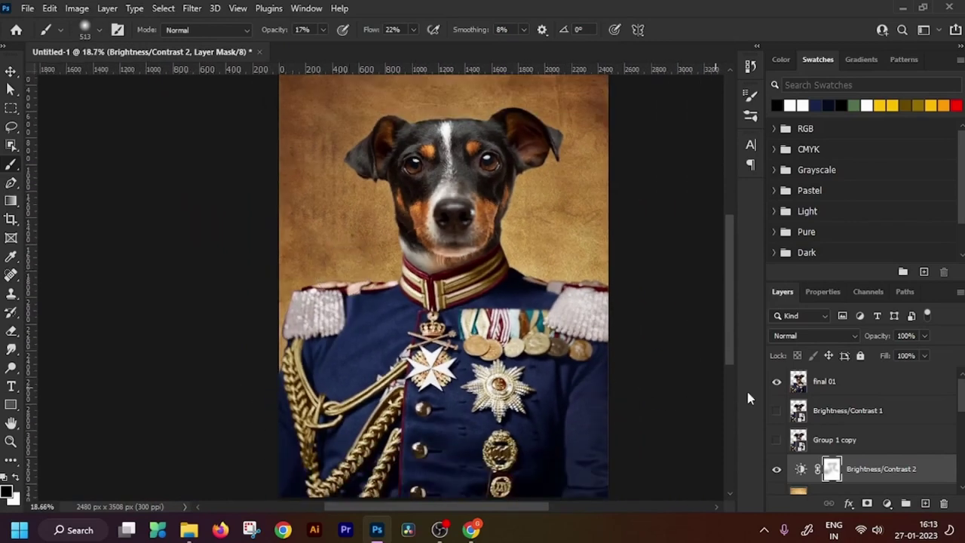
left_click(779, 468)
left_click(779, 469)
- Build up the glow behind the dog with further soft black mask strokes at varying brush sizes, and compare with and without the adjustment
mouse_move(332, 314)
left_mouse_down()
mouse_move(302, 318)
mouse_move(298, 331)
mouse_move(313, 292)
mouse_move(340, 309)
mouse_move(349, 291)
mouse_move(391, 275)
mouse_move(371, 234)
mouse_move(346, 275)
mouse_move(349, 306)
mouse_move(382, 311)
left_mouse_up()
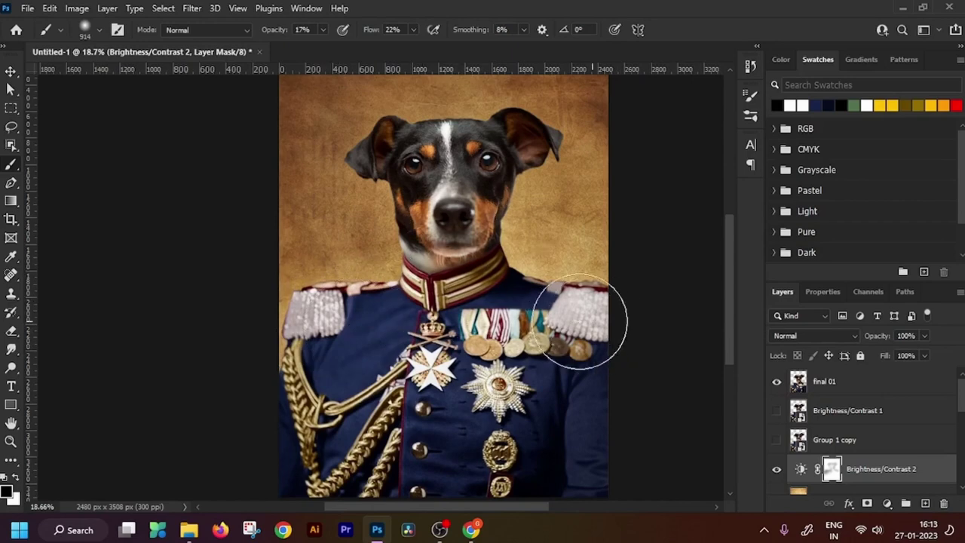
left_click_drag(445, 219, 469, 270)
left_click_drag(465, 262, 442, 263)
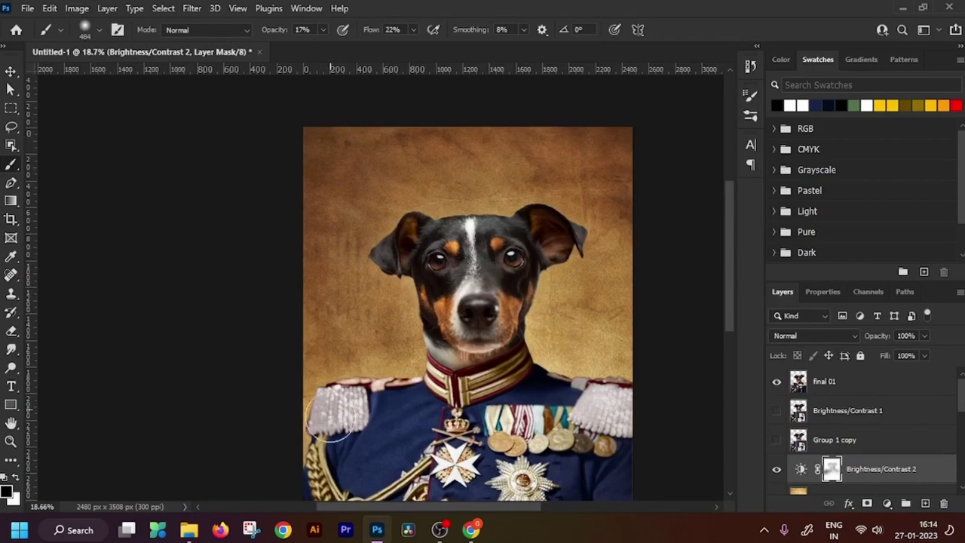
left_click_drag(390, 407, 400, 407)
left_click_drag(470, 398, 423, 434)
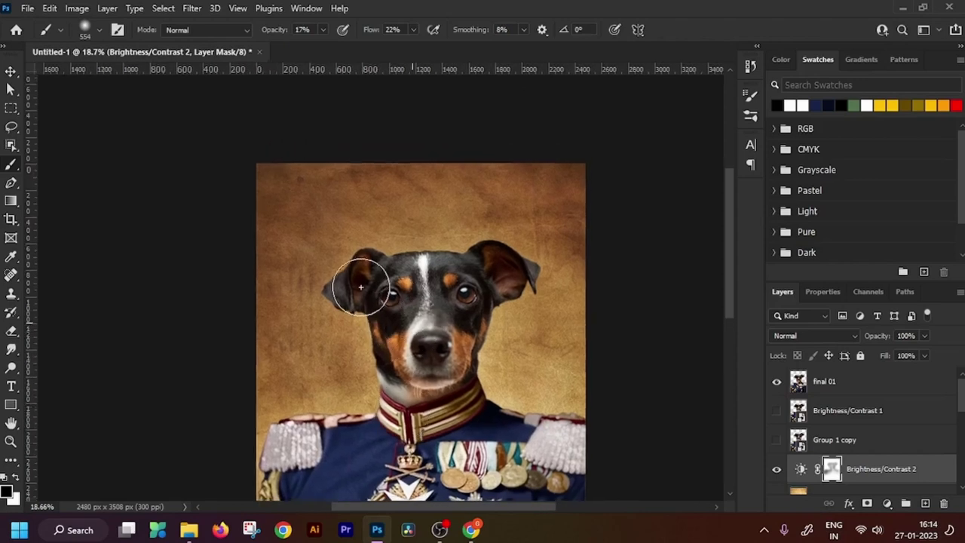
mouse_move(407, 286)
left_mouse_down()
mouse_move(492, 272)
mouse_move(469, 301)
mouse_move(497, 283)
left_mouse_up()
left_click_drag(448, 355, 404, 317)
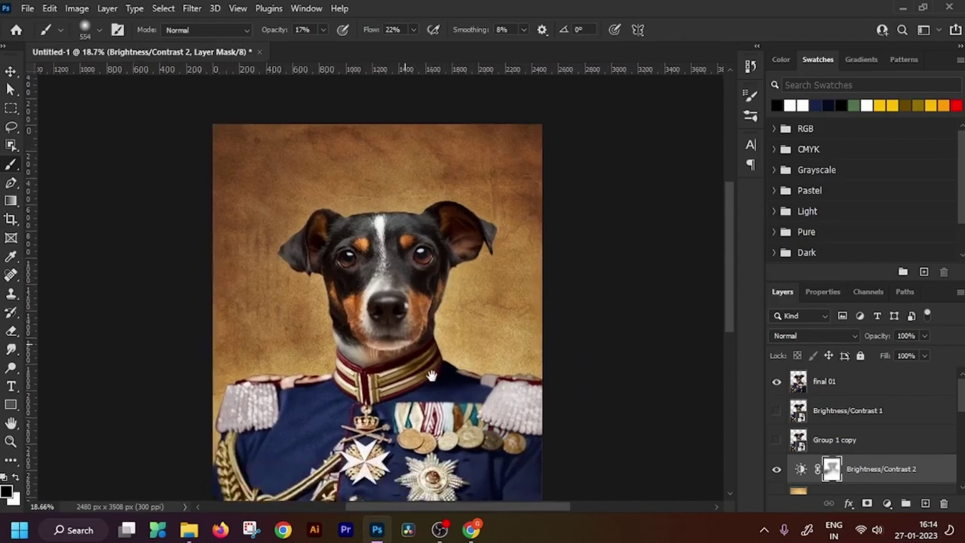
mouse_move(476, 222)
left_mouse_down()
mouse_move(462, 217)
mouse_move(463, 228)
left_mouse_up()
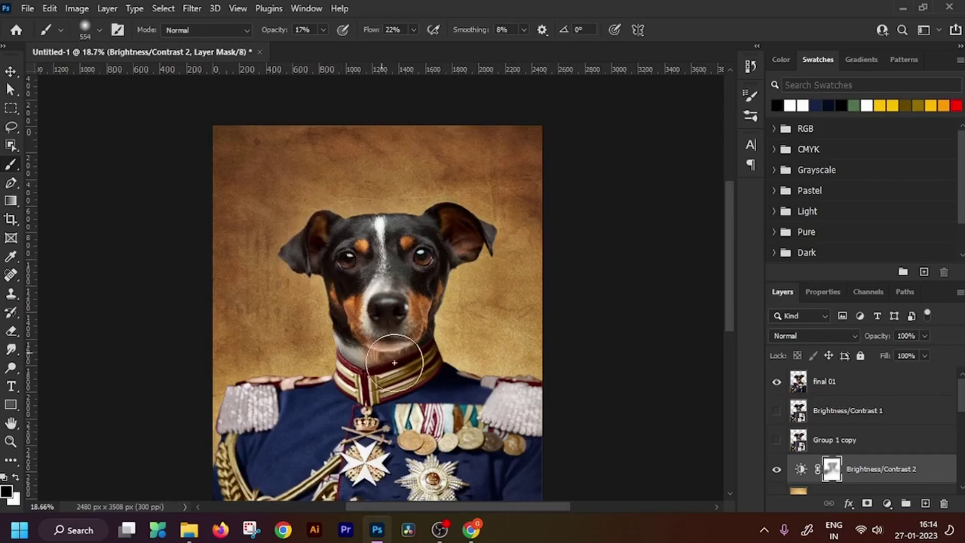
left_click_drag(450, 390, 410, 341)
left_click(778, 469)
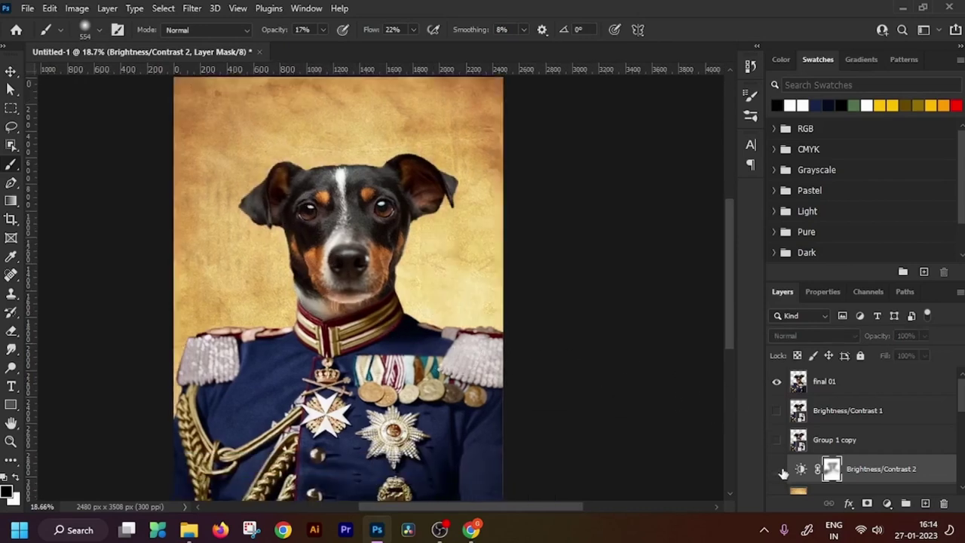
left_click(779, 471)
left_click(781, 473)
left_click(775, 470)
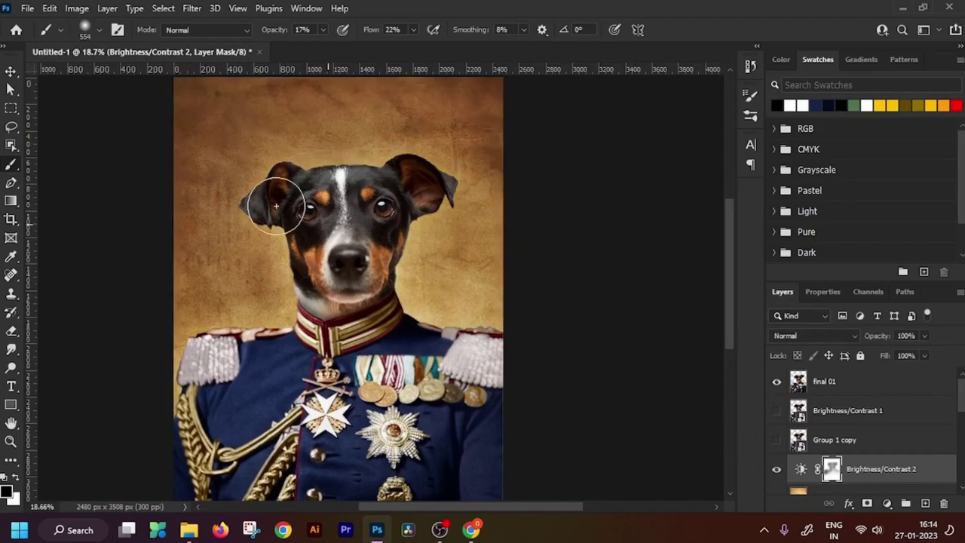
- Raise the brush opacity to 54% and strengthen the glow around the dog's head and ears with brush sizes of 864 and 443 px
left_click_drag(296, 332, 313, 333)
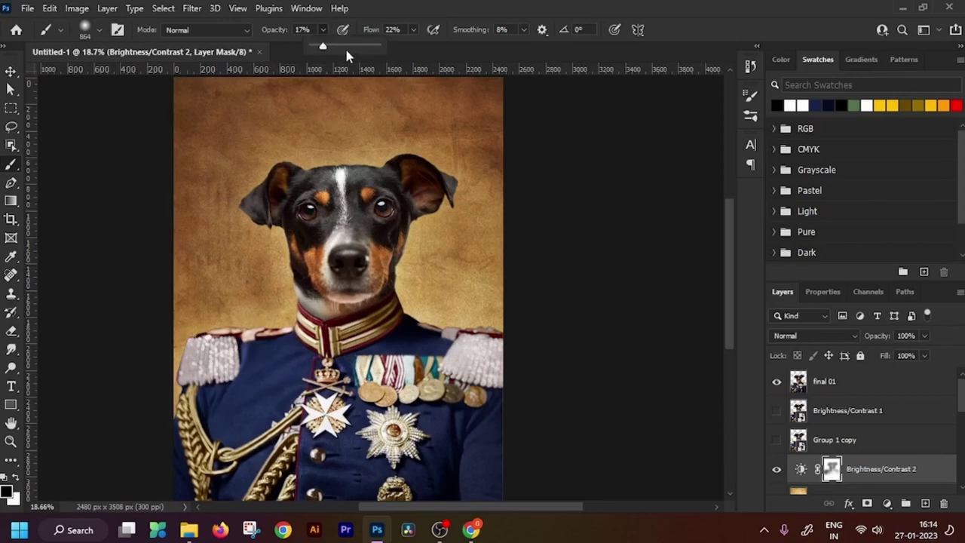
mouse_move(299, 339)
left_mouse_down()
mouse_move(271, 392)
mouse_move(347, 369)
mouse_move(249, 380)
mouse_move(415, 379)
mouse_move(368, 238)
left_mouse_up()
scroll(224, 300, "up", 5)
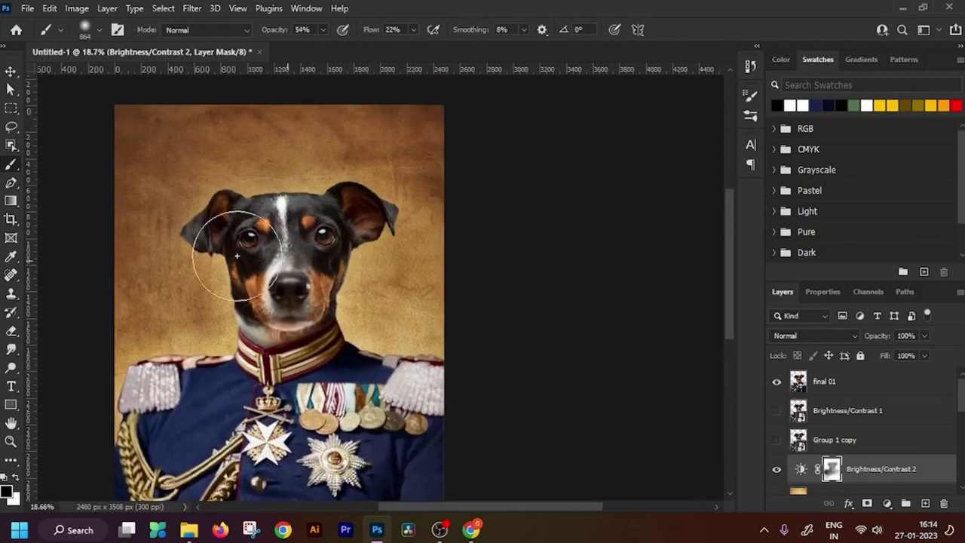
left_click_drag(351, 224, 317, 230)
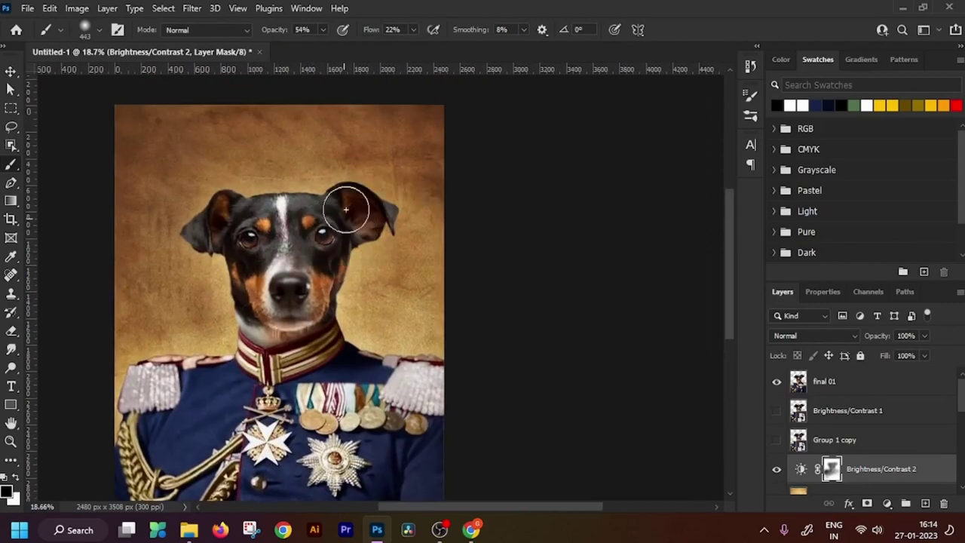
mouse_move(213, 228)
left_mouse_down()
mouse_move(229, 206)
mouse_move(203, 213)
mouse_move(198, 226)
mouse_move(206, 216)
mouse_move(257, 247)
mouse_move(261, 333)
mouse_move(268, 273)
mouse_move(206, 188)
mouse_move(218, 205)
mouse_move(186, 191)
mouse_move(357, 192)
left_mouse_up()
scroll(278, 318, "down", 4)
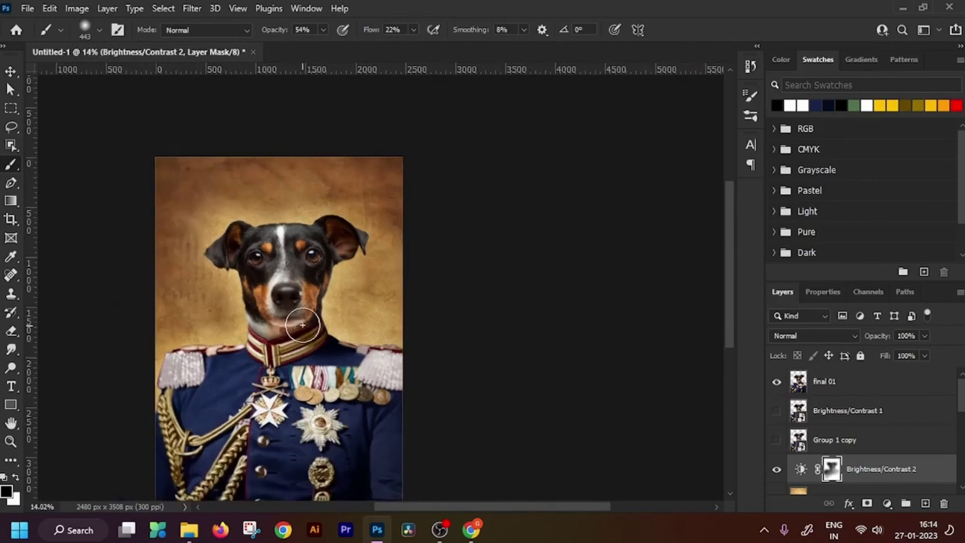
scroll(324, 334, "up", 3)
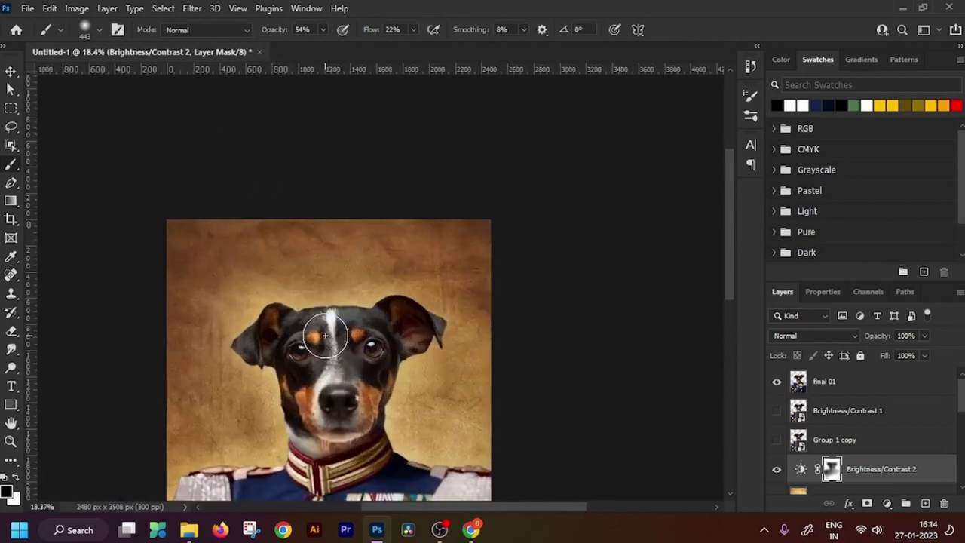
- Paint white on the mask with a 1338 px soft brush to darken and smooth the outer background, and check the whole portrait
key("x")
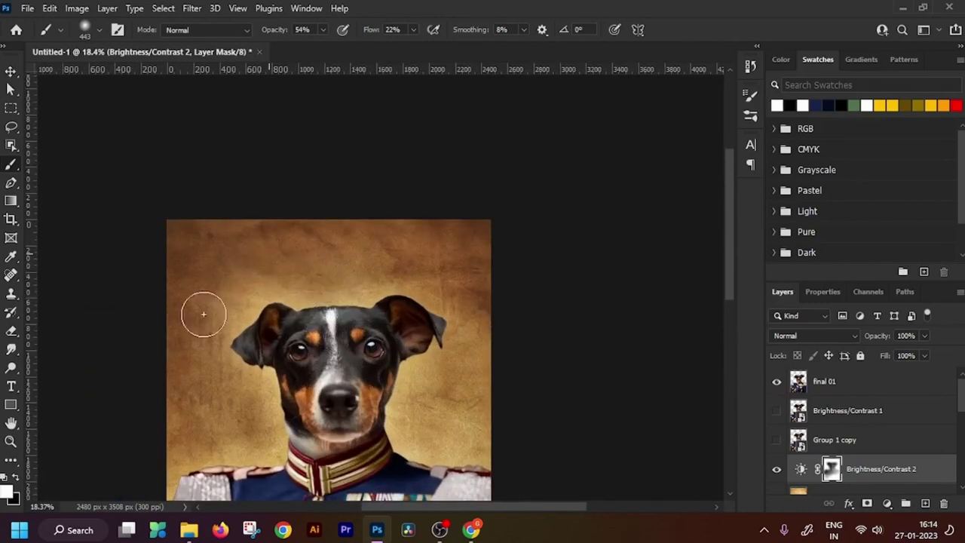
left_click(226, 290)
left_click_drag(272, 260, 332, 252)
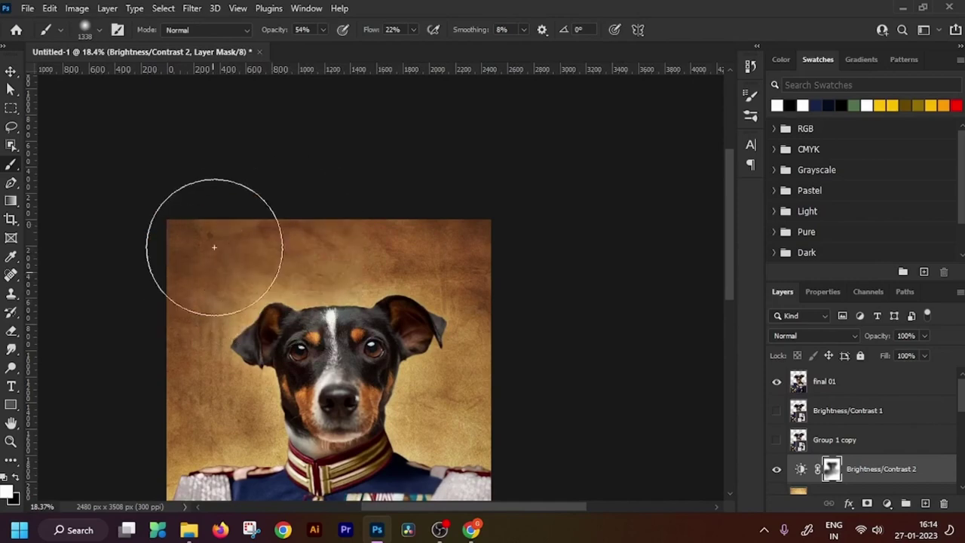
scroll(496, 293, "down", 3)
scroll(496, 293, "left", 2)
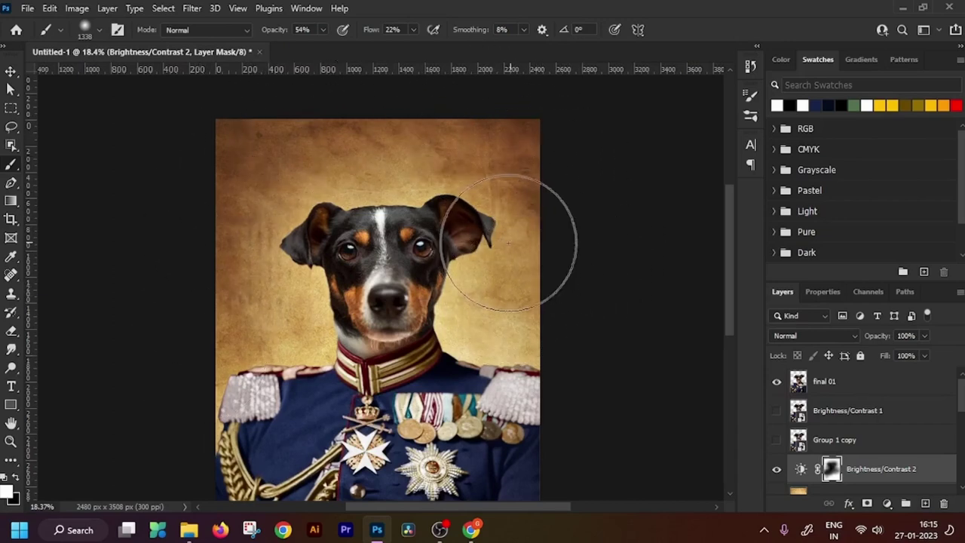
scroll(507, 230, "down", 3)
mouse_move(409, 280)
left_mouse_down()
mouse_move(364, 269)
mouse_move(401, 293)
left_mouse_up()
scroll(372, 294, "up", 7)
scroll(401, 293, "down", 2)
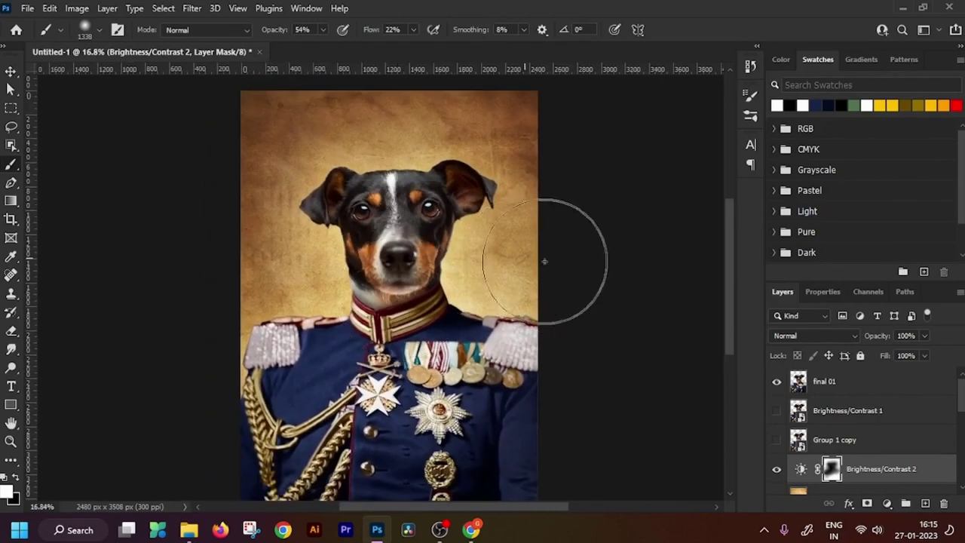
scroll(614, 297, "down", 2)
scroll(614, 297, "down", 1)
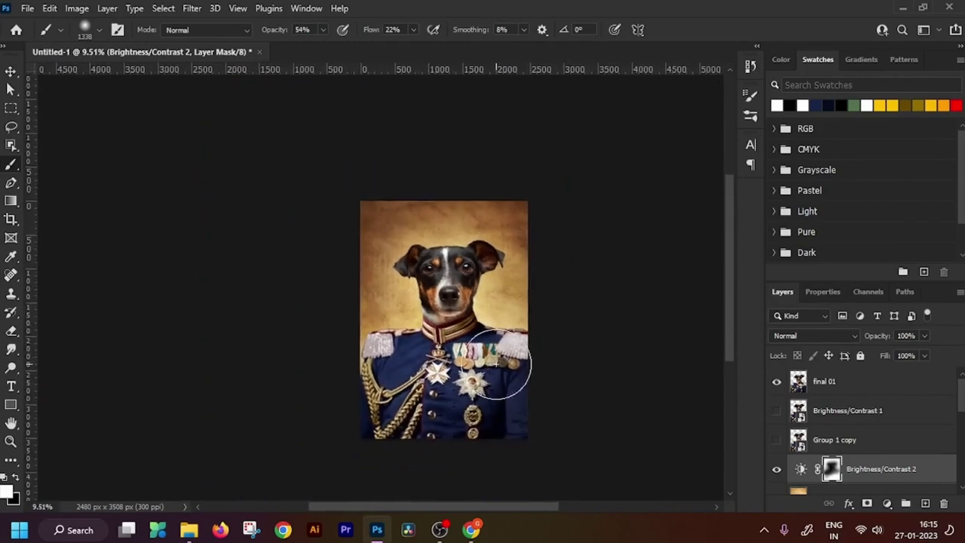
scroll(501, 366, "up", 2)
scroll(508, 419, "down", 1)
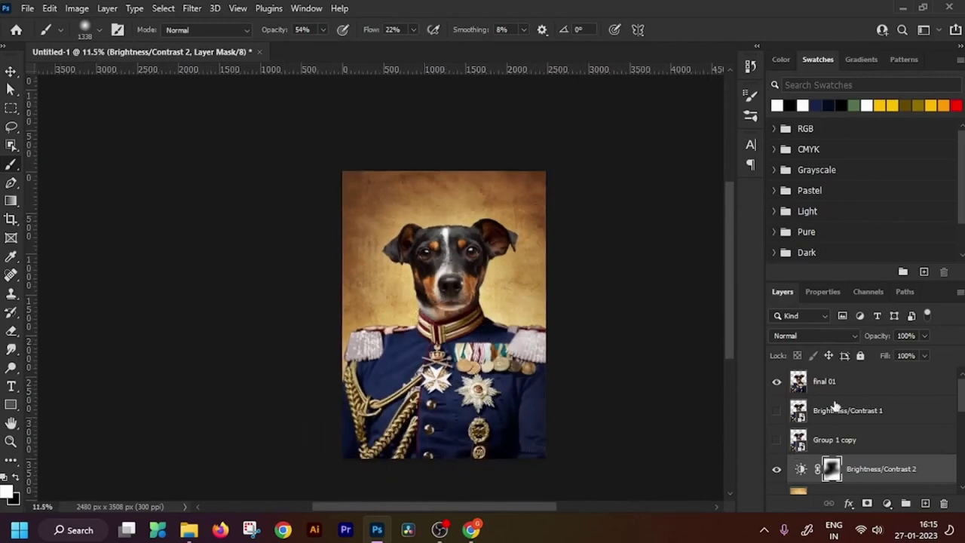
- Group the layers from final 01 down to grunge-paper-background and name the group "final group"
left_click(852, 382)
left_click_drag(867, 385, 914, 375)
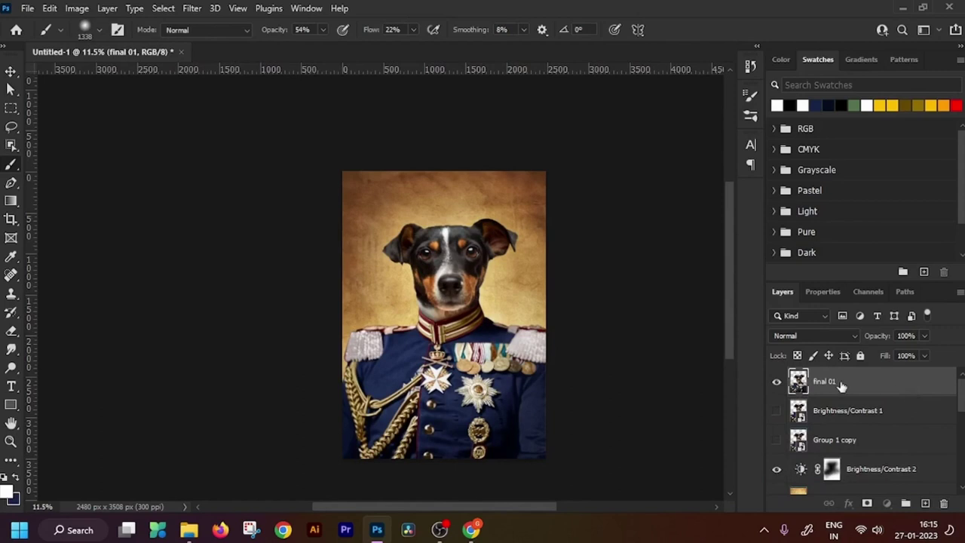
scroll(904, 395, "down", 5)
scroll(906, 395, "up", 2)
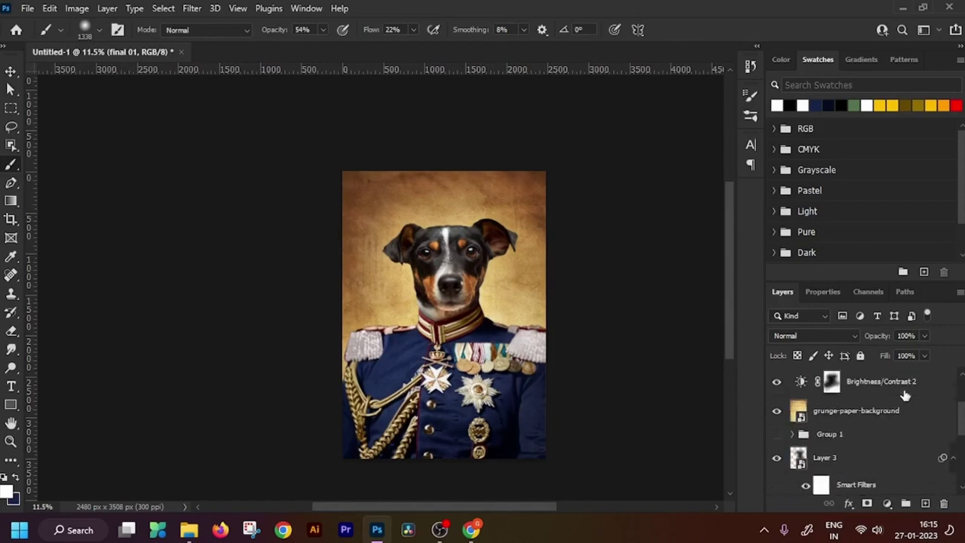
left_click(853, 416, "shift")
left_click(906, 504)
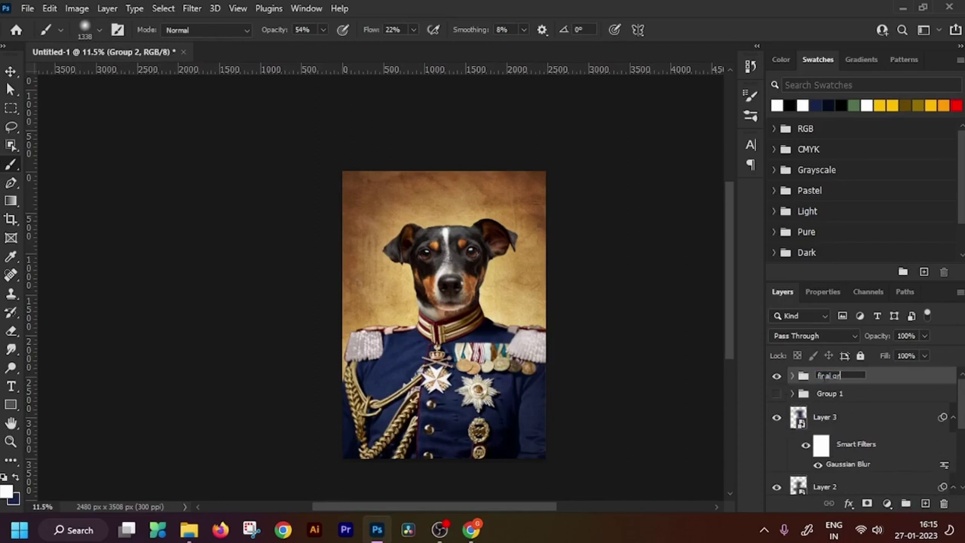
type("final group")
key("Return")
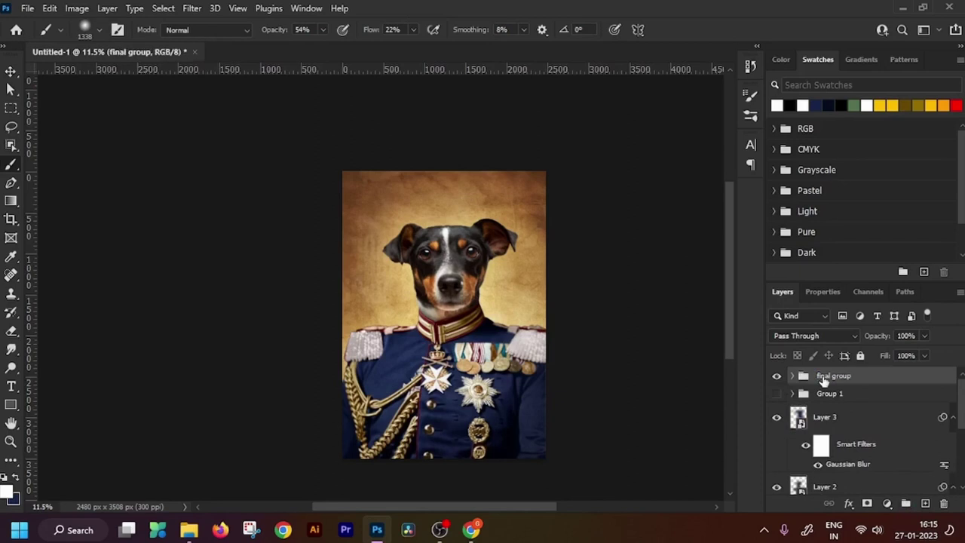
- Duplicate the final group and convert the copy to a Smart Object
left_click_drag(847, 377, 925, 502)
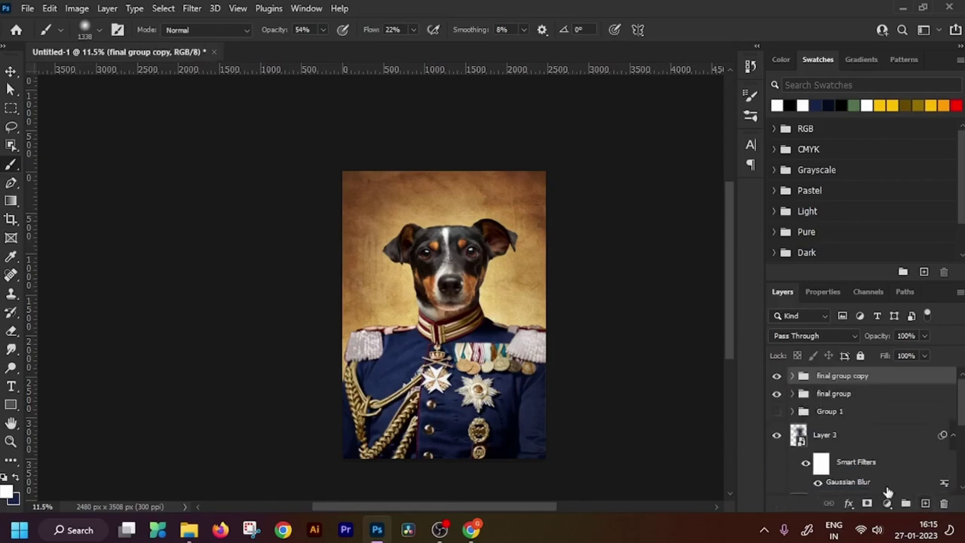
right_click(882, 384)
left_click(829, 197)
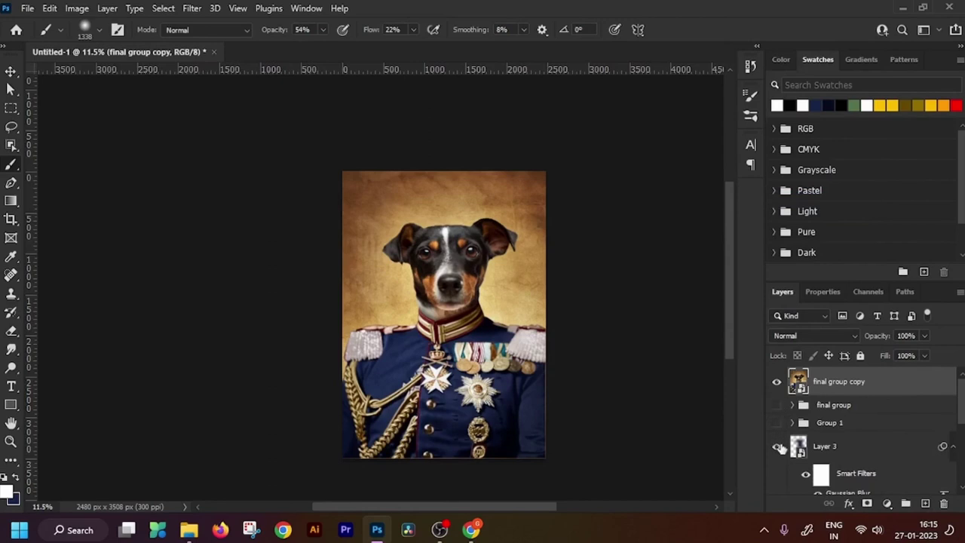
- Delete the leftover Color Fill 1, Layer 1, Layer 2 and Layer 3, and select the final group copy layer
scroll(808, 436, "down", 5)
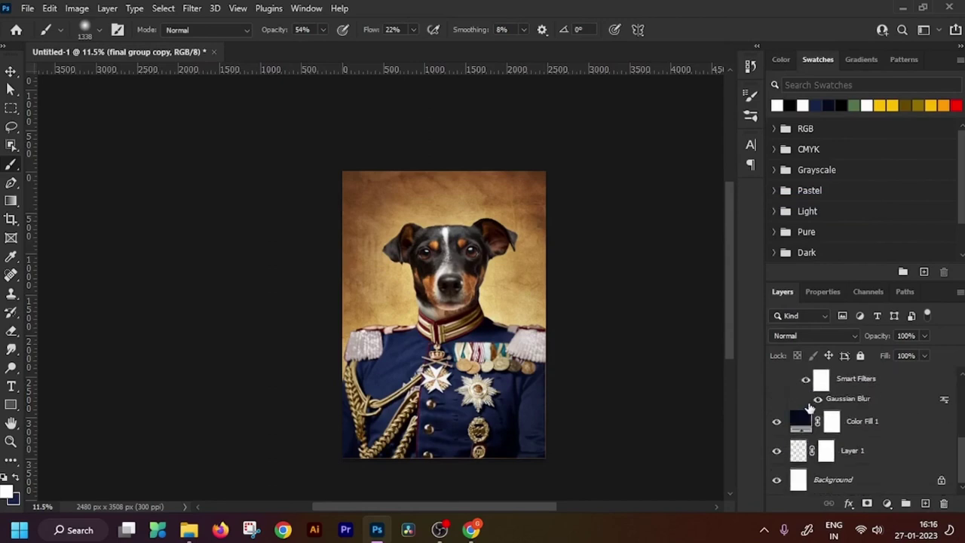
left_click(869, 425)
key("Delete")
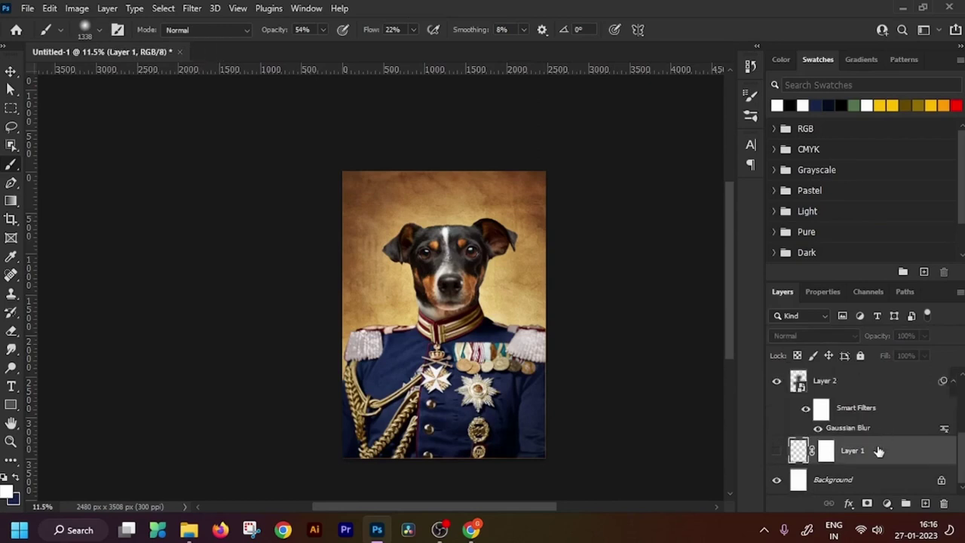
key("Delete")
left_click(850, 419)
key("Delete")
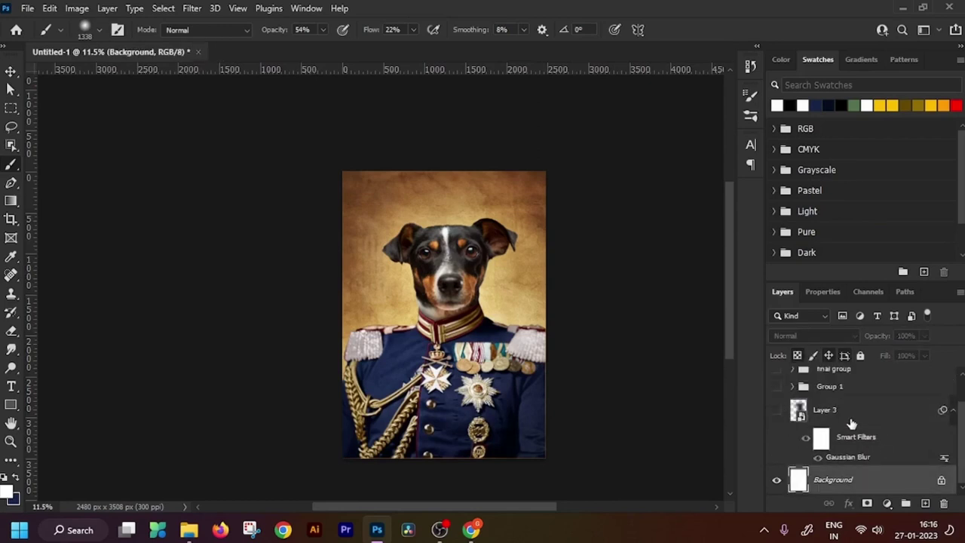
left_click(852, 422)
key("Delete")
left_click(824, 382)
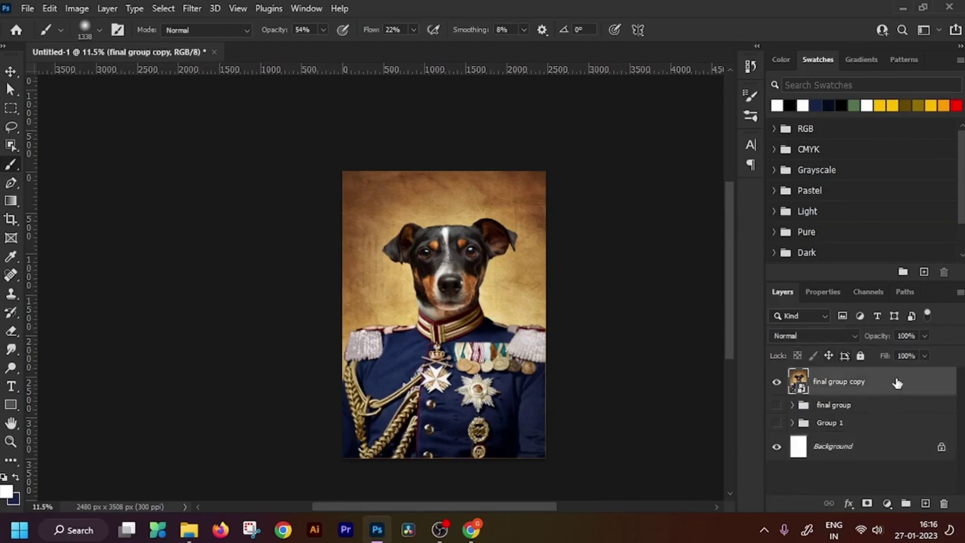
left_click(185, 8)
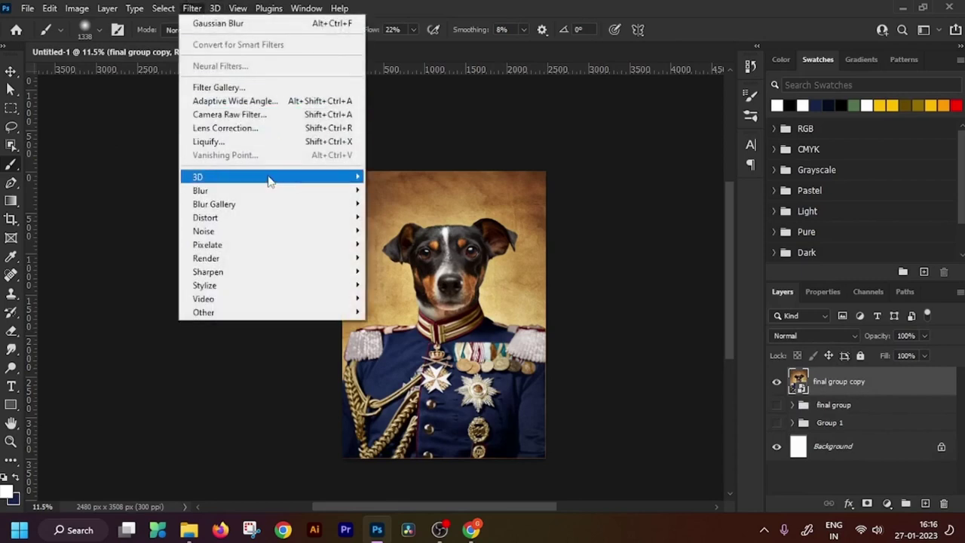
left_click(264, 116)
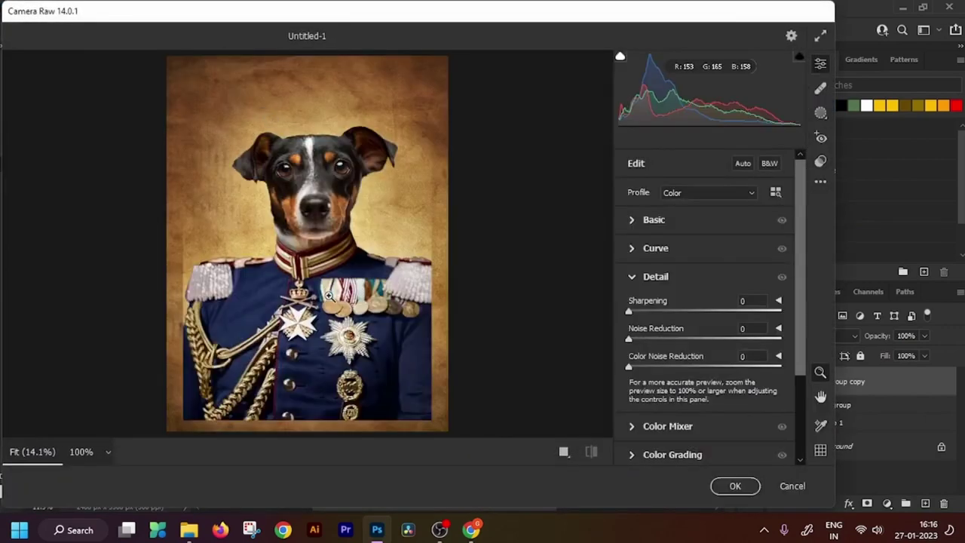
left_click(792, 486)
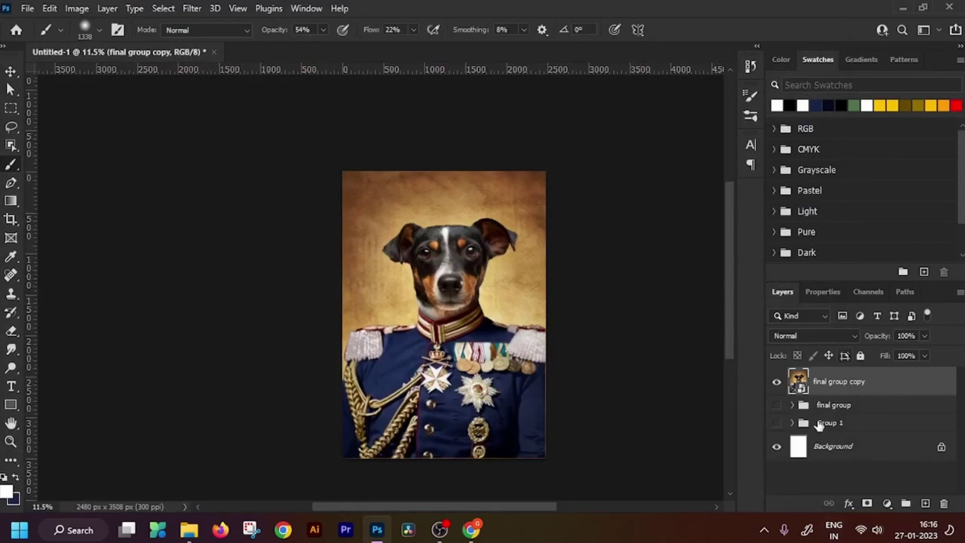
- Mask the final group copy to the full canvas area and convert it to a Smart Object again
key("ctrl+a")
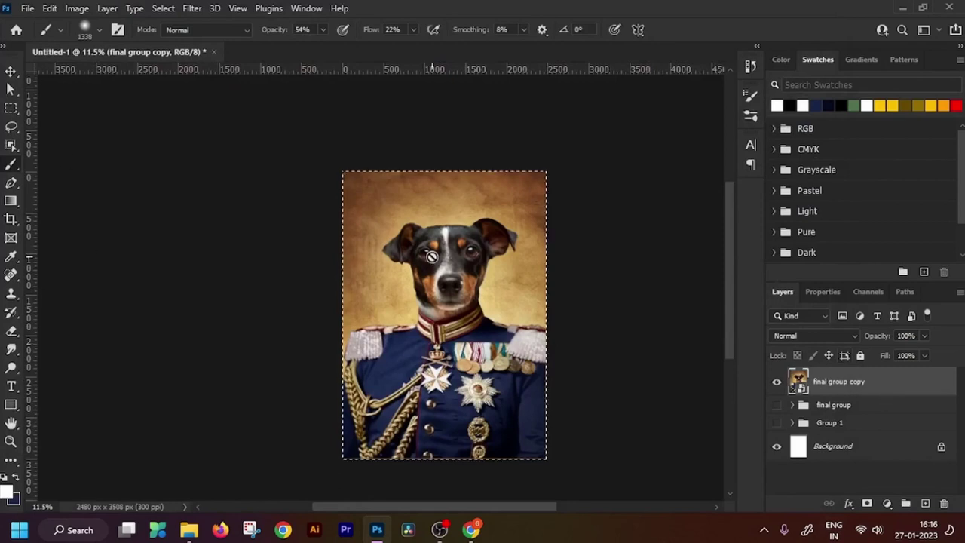
left_click(866, 503)
right_click(922, 392)
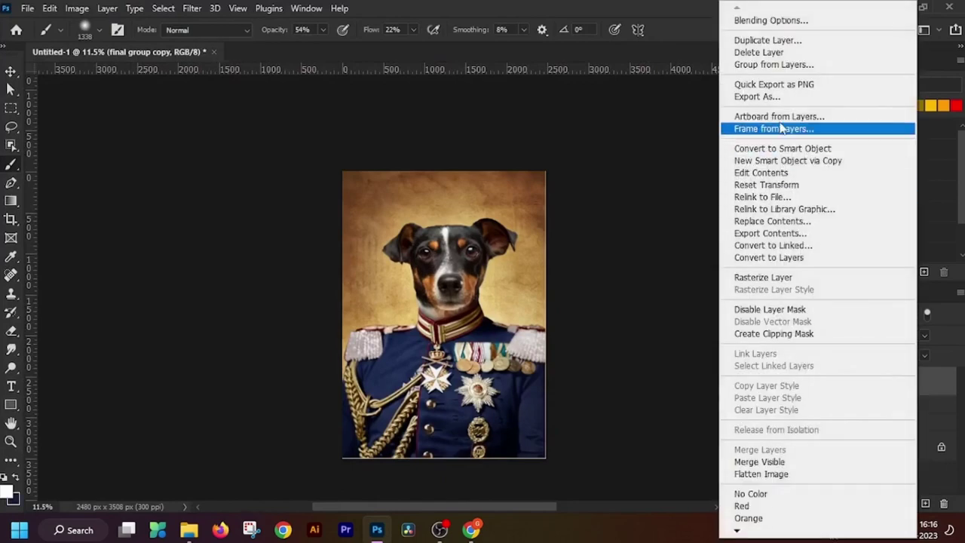
left_click(750, 149)
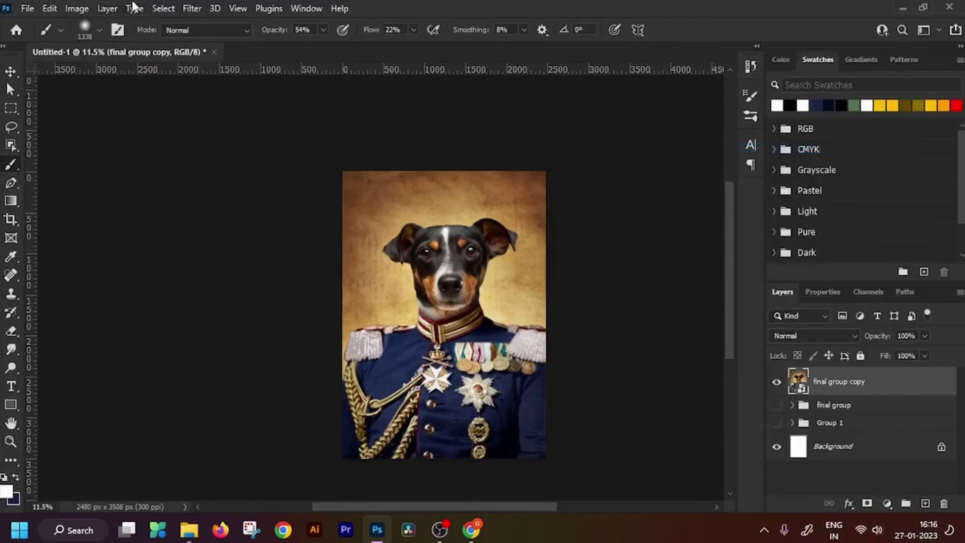
- Apply the Camera Raw Filter to the final group copy with Exposure +0.10 and Contrast +10
left_click(202, 8)
left_click(216, 114)
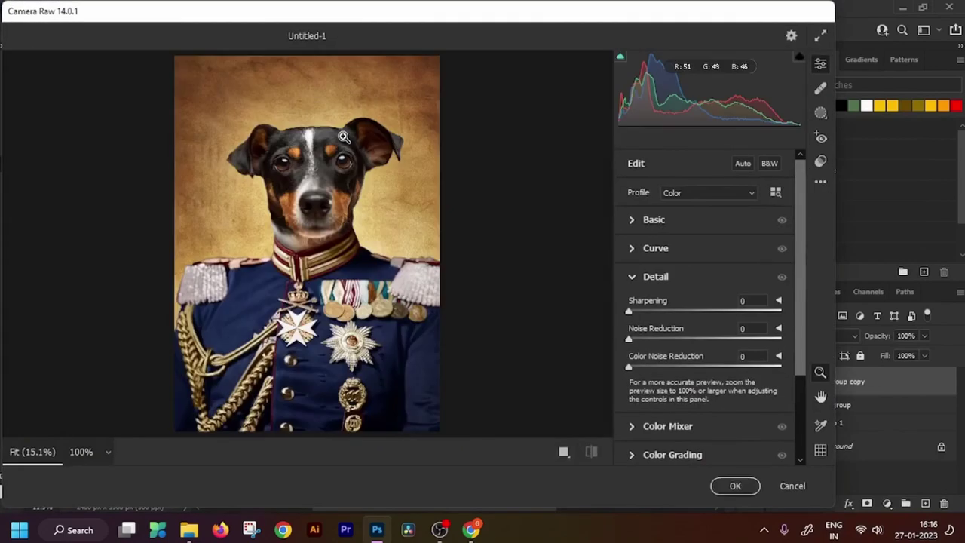
left_click(650, 220)
mouse_move(702, 279)
left_mouse_down()
mouse_move(721, 276)
mouse_move(689, 276)
mouse_move(699, 279)
left_mouse_up()
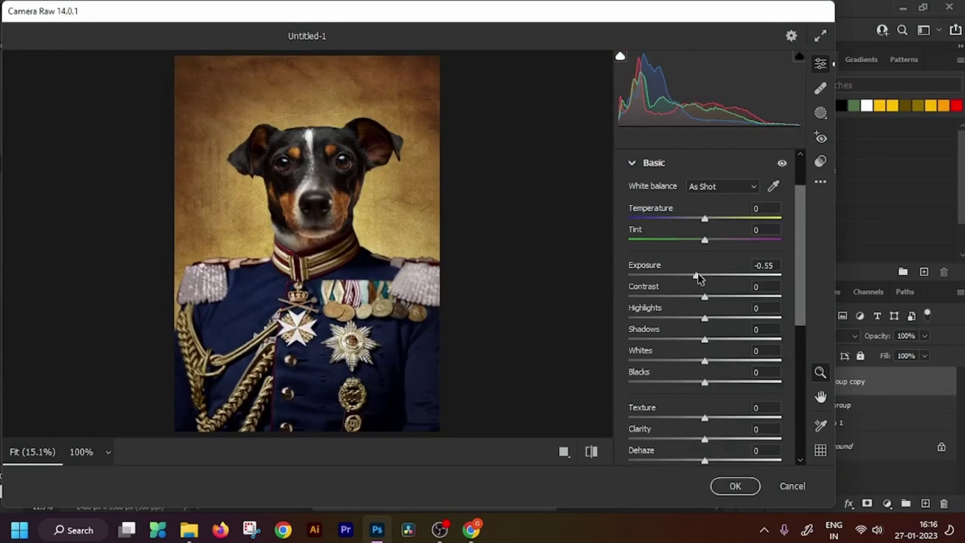
left_click_drag(698, 280, 708, 279)
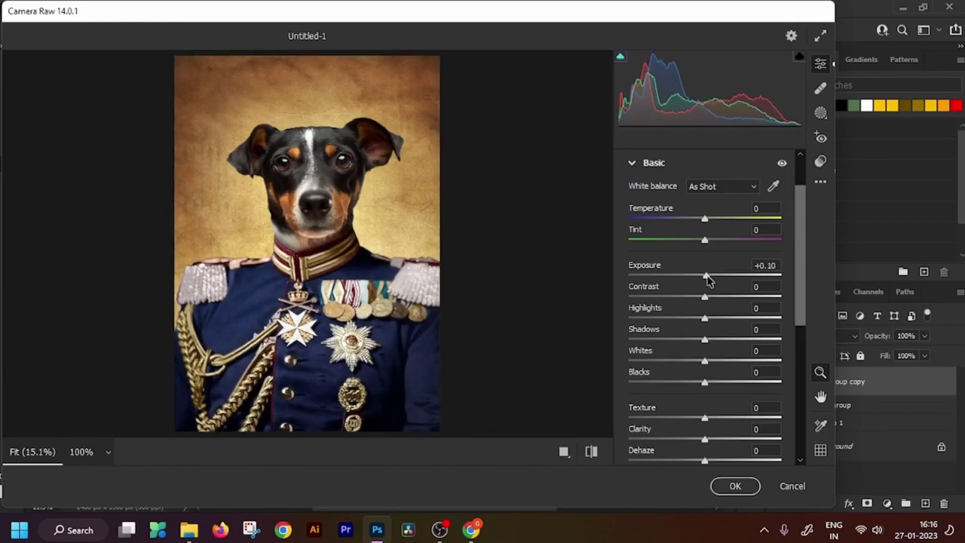
mouse_move(708, 299)
left_mouse_down()
mouse_move(732, 299)
mouse_move(715, 299)
left_mouse_up()
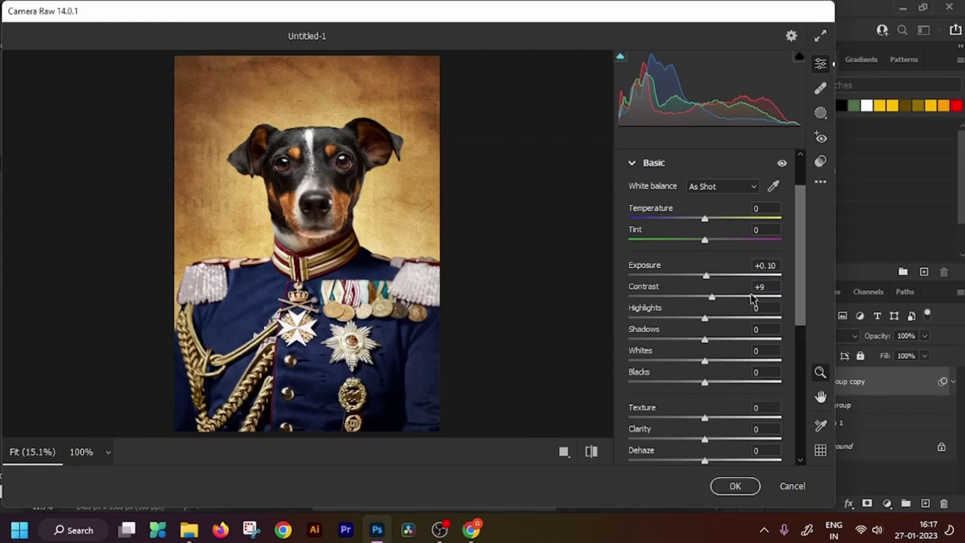
left_click_drag(743, 289, 744, 288)
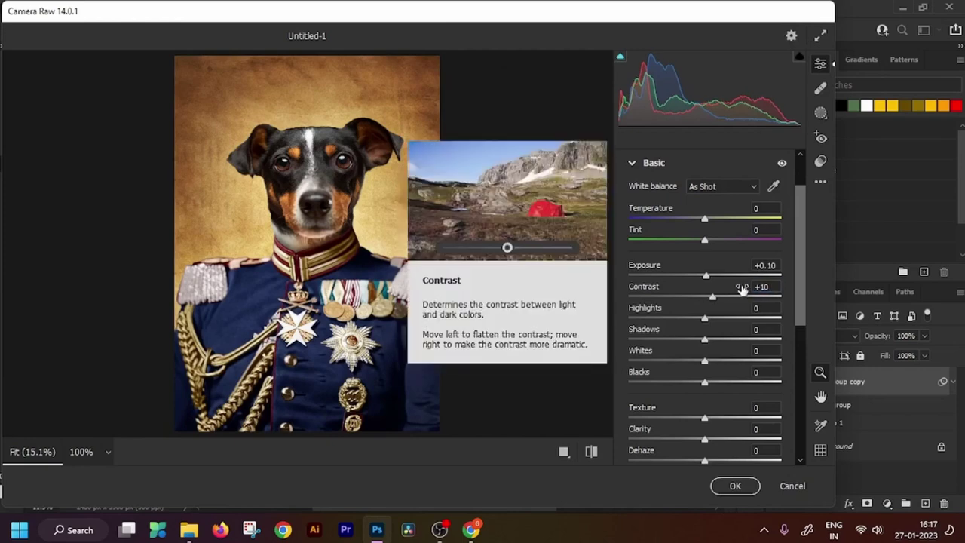
- Set Highlights to +35, and try slightly darker Shadows before resetting them to 0
left_click_drag(708, 323, 735, 315)
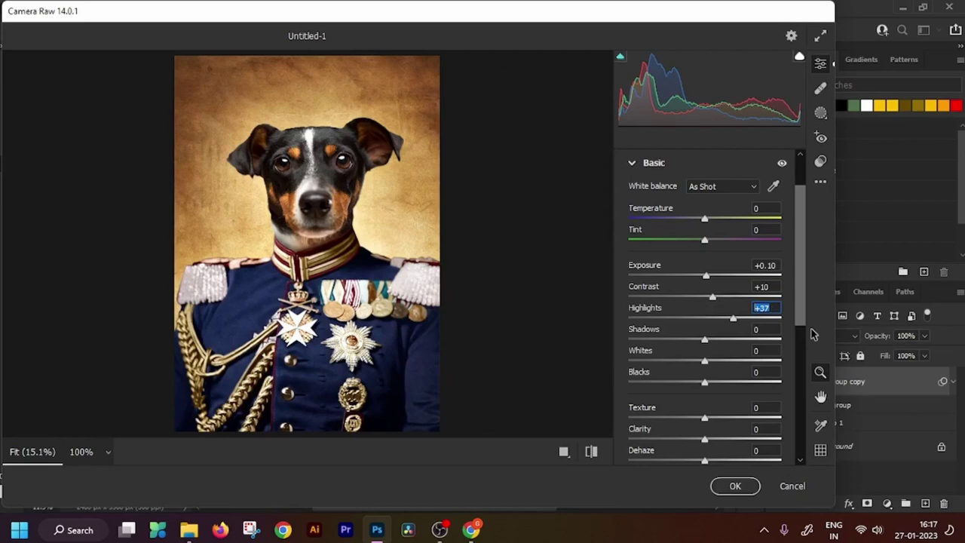
type("35")
mouse_move(703, 340)
left_mouse_down()
mouse_move(659, 339)
mouse_move(702, 341)
left_mouse_up()
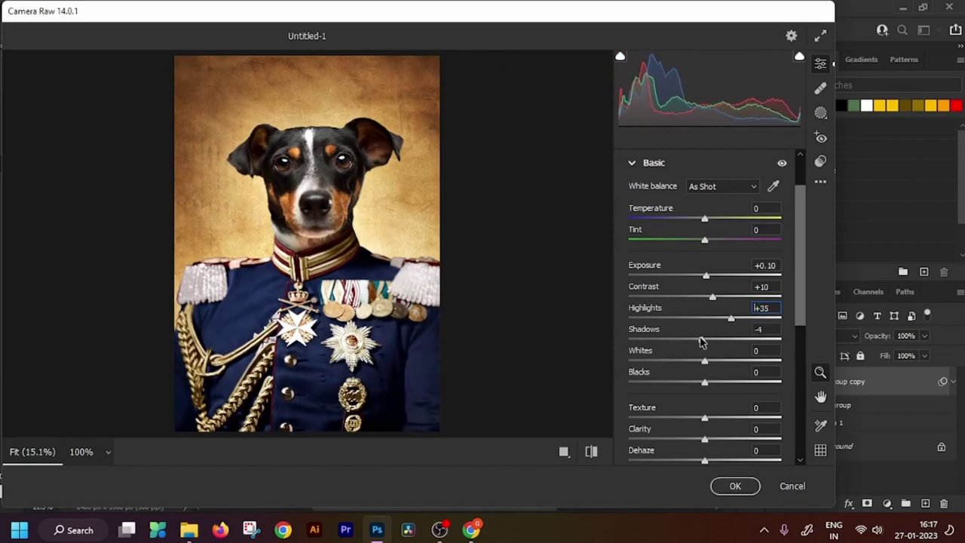
double_click(702, 339)
- Set Whites to +5 and Blacks to -15 in the Basic adjustments
mouse_move(704, 361)
left_mouse_down()
mouse_move(694, 363)
mouse_move(717, 361)
mouse_move(571, 363)
mouse_move(720, 369)
left_mouse_up()
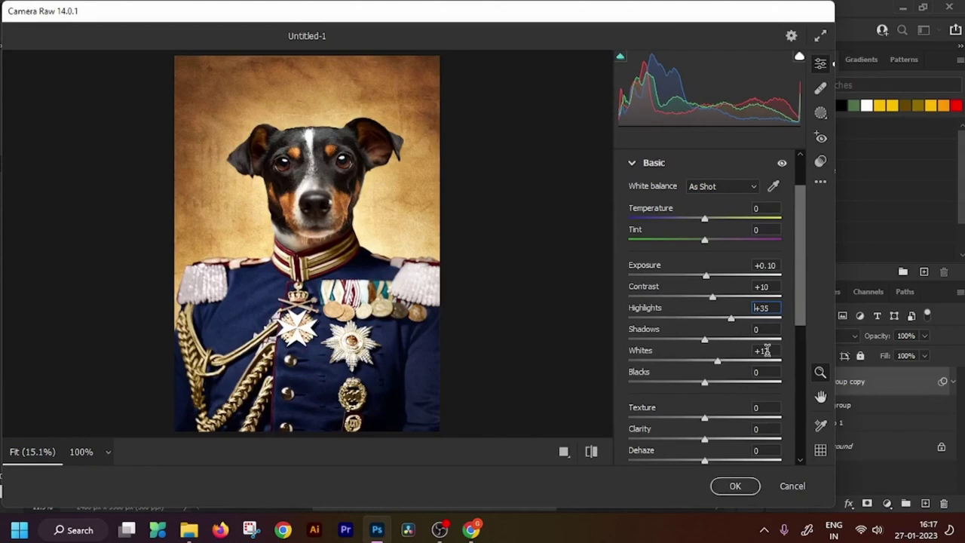
left_click(766, 351)
left_click(705, 360)
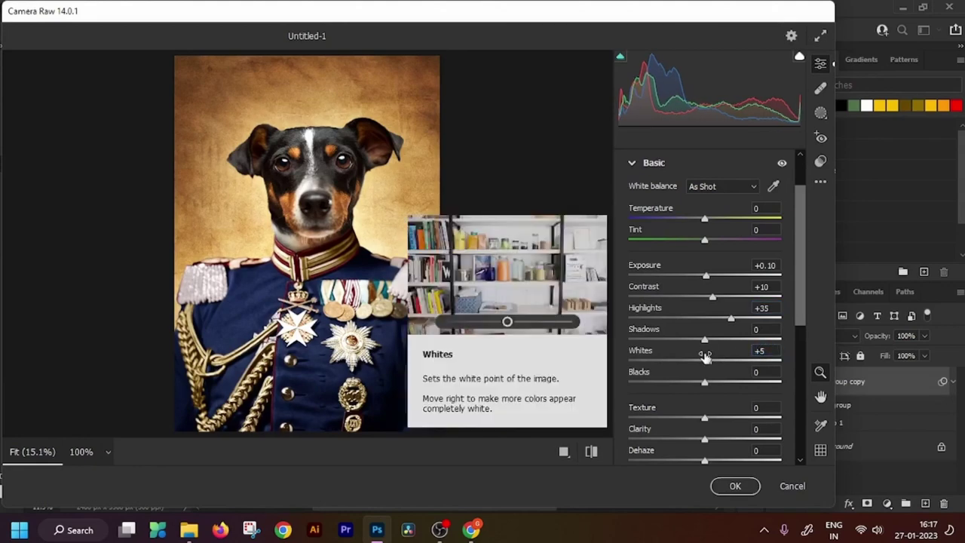
mouse_move(705, 383)
left_mouse_down()
mouse_move(754, 383)
mouse_move(670, 381)
mouse_move(699, 383)
left_mouse_up()
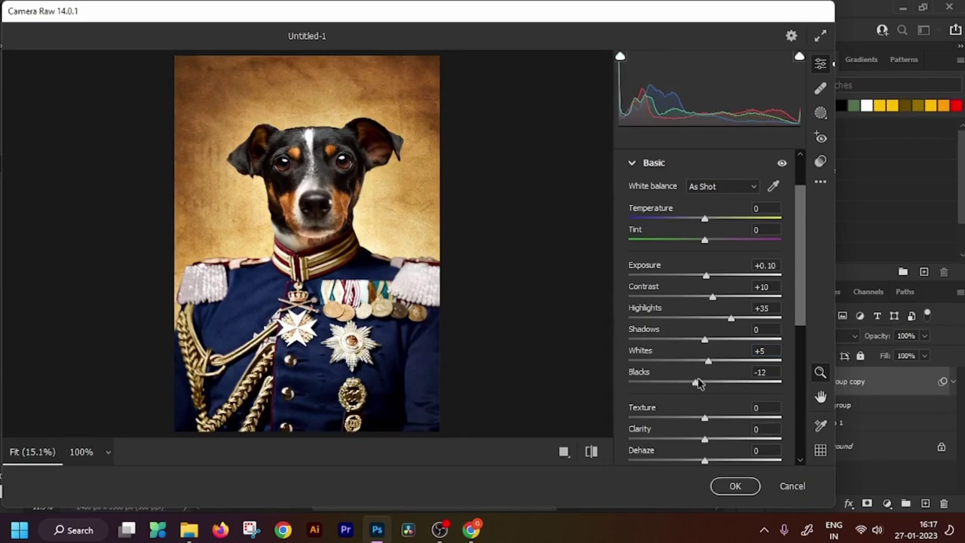
left_click(766, 371)
type("-15")
- Raise Texture to +68 and Clarity to +10
left_click_drag(705, 419, 730, 410)
left_click(732, 409)
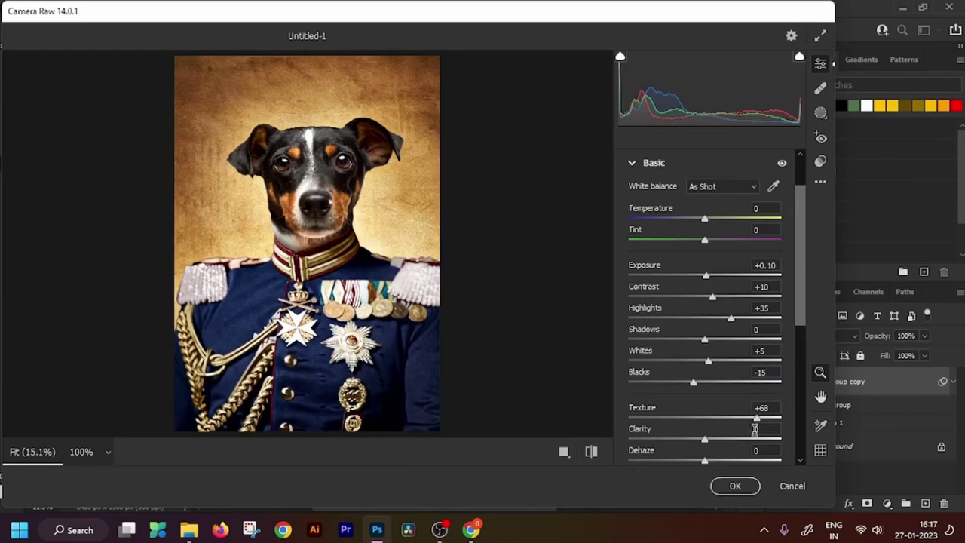
left_click(757, 428)
type("10")
- Examine the dog's face, fur and collar up close in the preview, and review the whole portrait
scroll(303, 152, "up", 5)
key("space")
left_click_drag(327, 135, 307, 269)
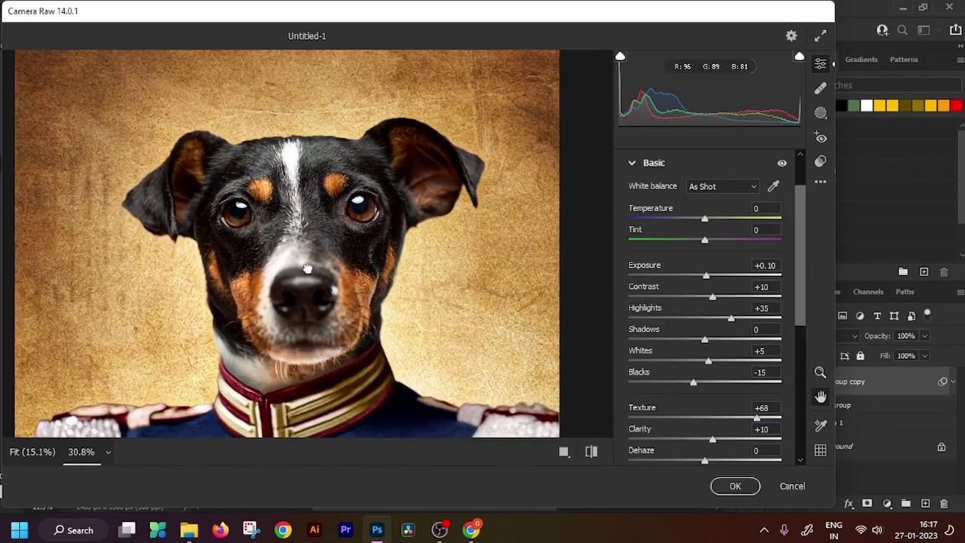
key("z")
scroll(256, 170, "up", 2)
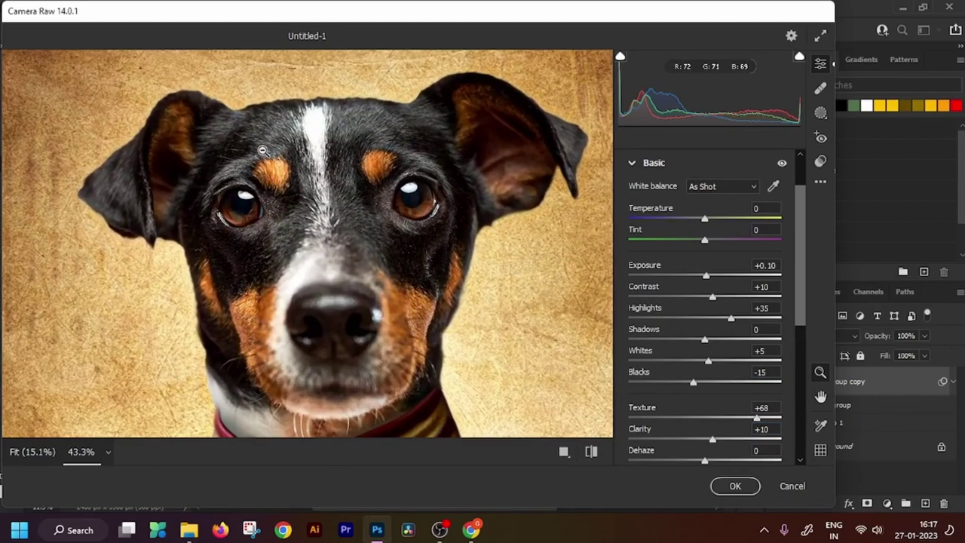
scroll(263, 151, "down", 4)
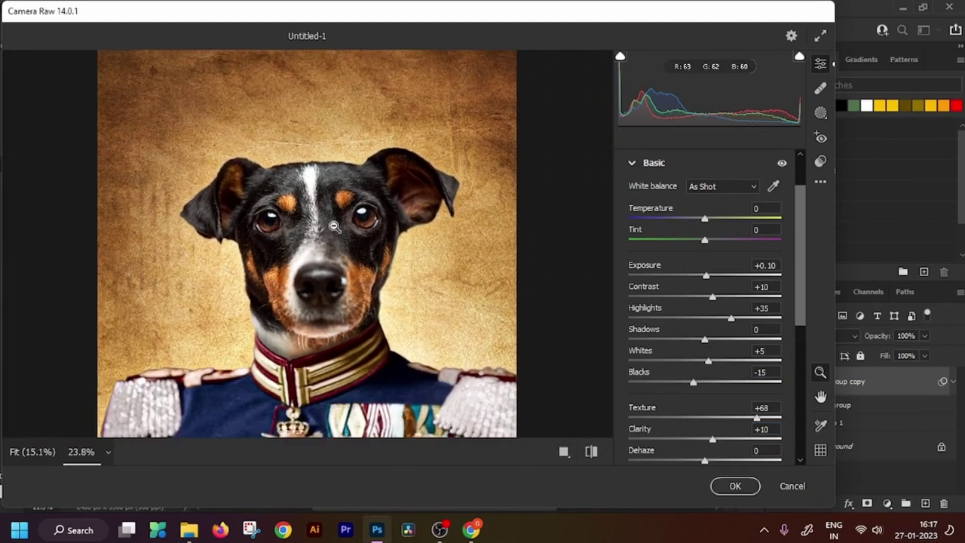
scroll(679, 343, "down", 3)
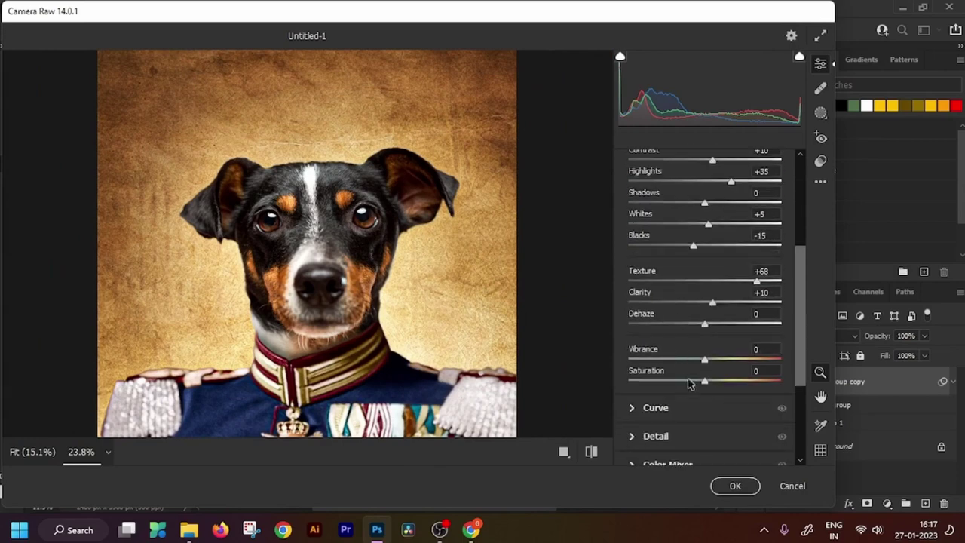
scroll(437, 264, "down", 4)
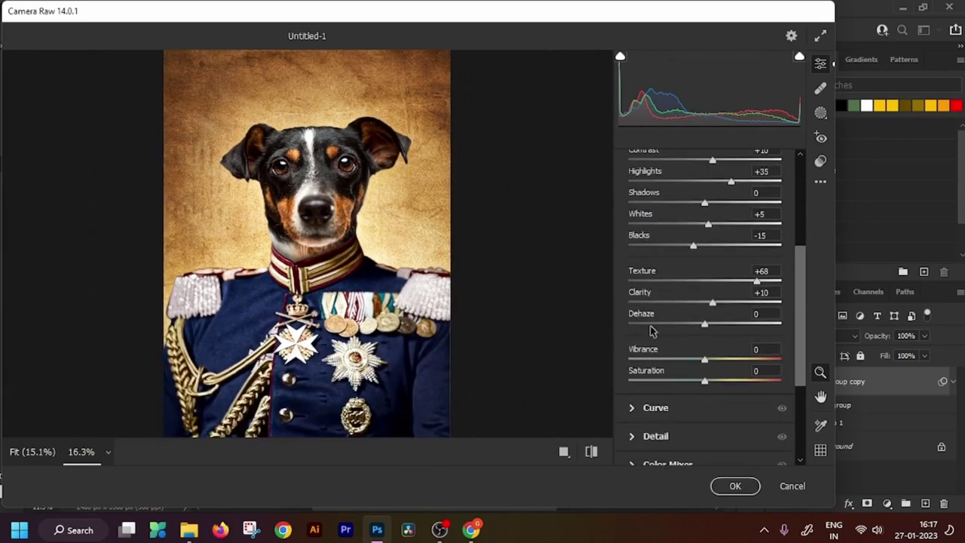
- Adjust Dehaze, trying values of 34 and 30 before setting it to 20
left_click_drag(710, 325, 729, 325)
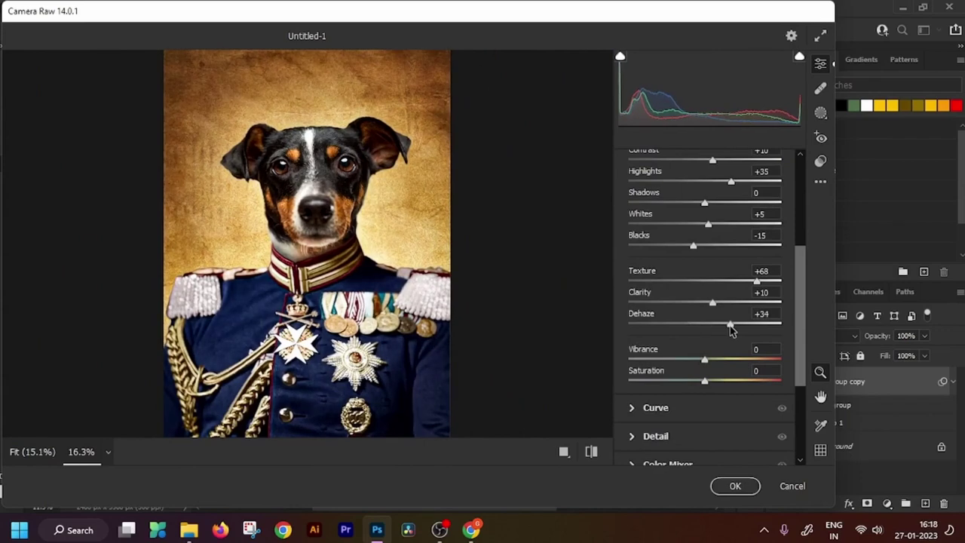
left_click_drag(774, 314, 752, 312)
type("30")
left_click_drag(767, 312, 751, 316)
type("20")
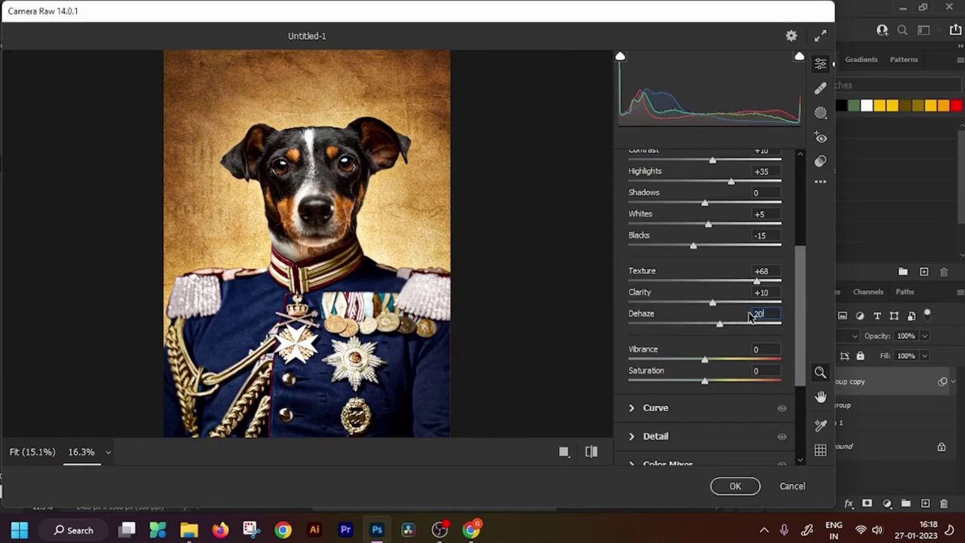
- Try a slightly lower Vibrance and reset it to 0, and open the Detail adjustments
mouse_move(706, 362)
left_mouse_down()
mouse_move(730, 360)
mouse_move(703, 363)
left_mouse_up()
double_click(703, 362)
scroll(643, 424, "down", 3)
left_click(633, 371)
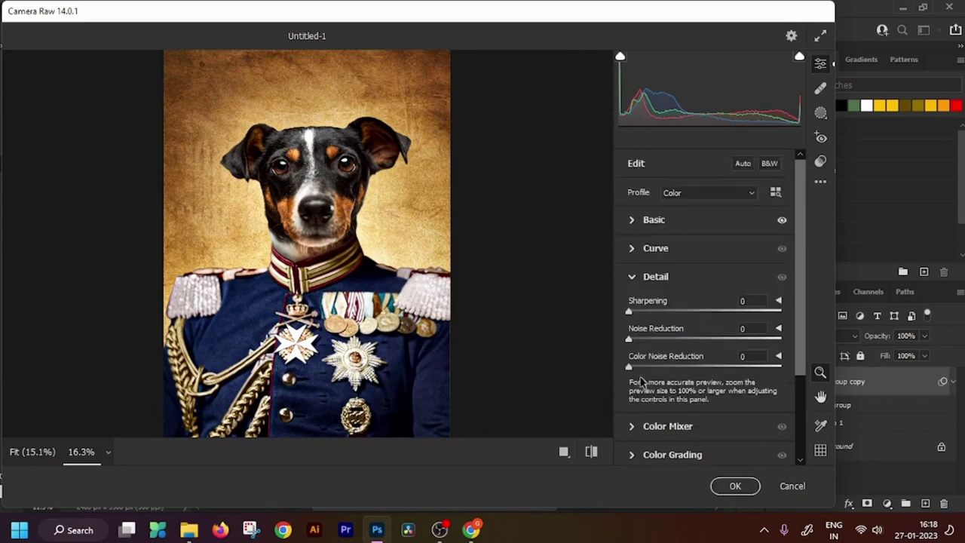
- Apply the Camera Raw adjustments with Sharpening set to 25, and compare the portrait with its smart filters hidden and shown
left_click_drag(630, 313, 705, 334)
left_click(759, 300)
type("25")
left_click(735, 486)
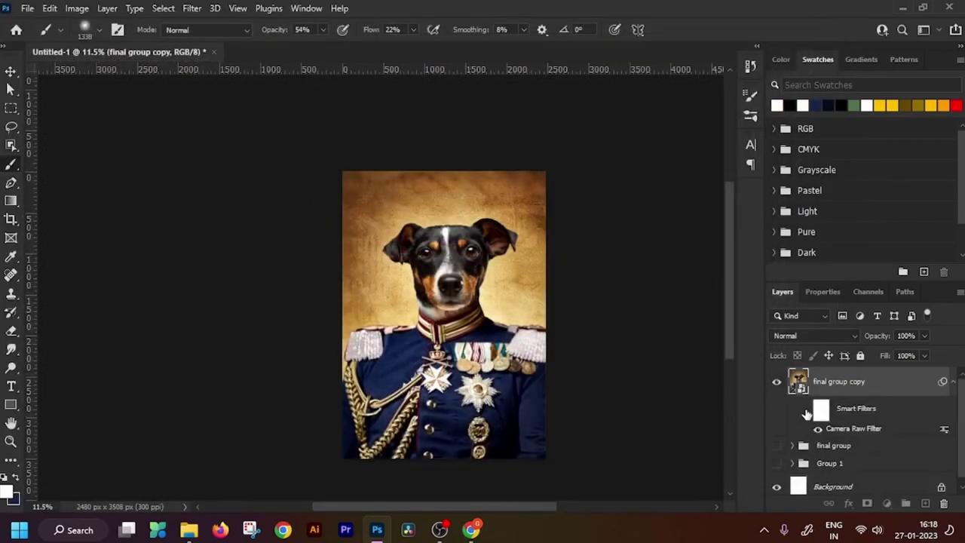
left_click(805, 409)
left_click(805, 409)
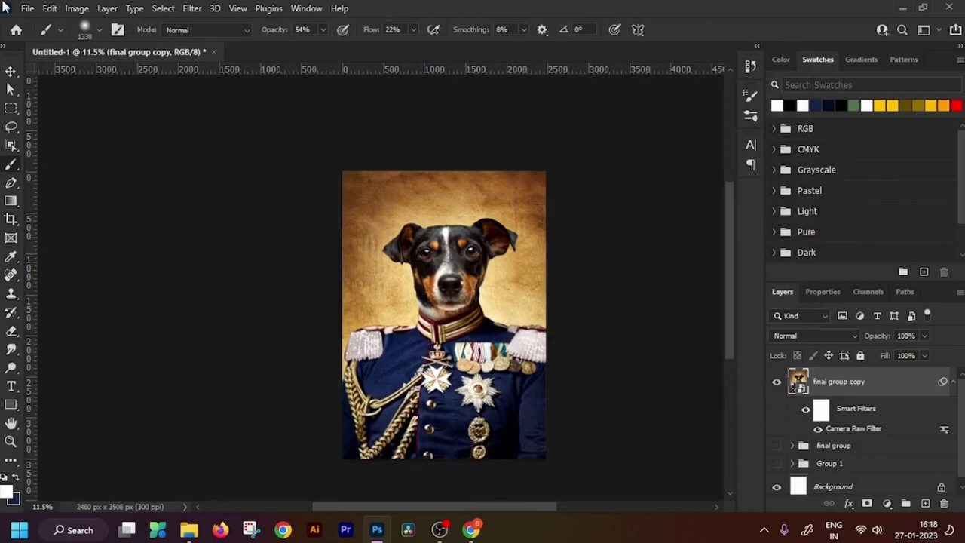
- Open the Export As settings for the finished portrait
left_click(26, 8)
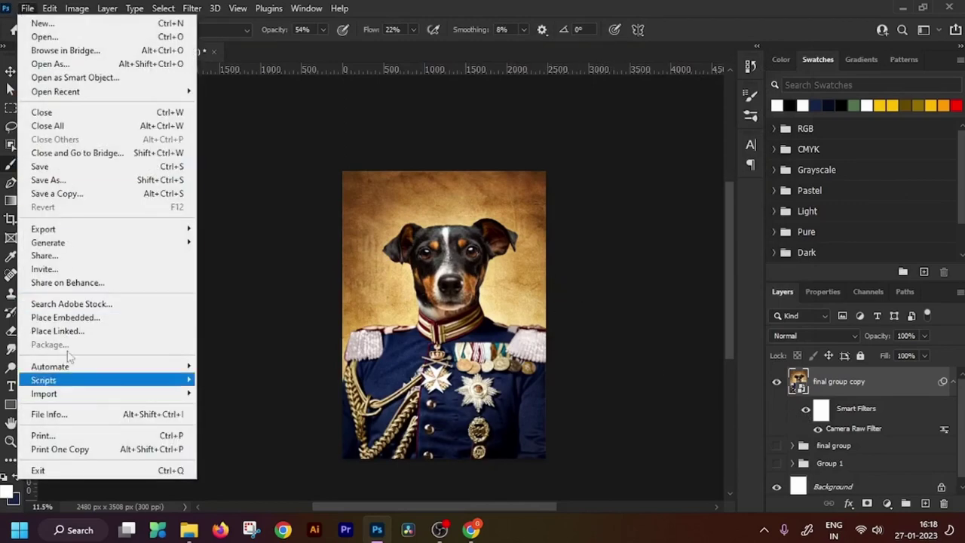
mouse_move(65, 228)
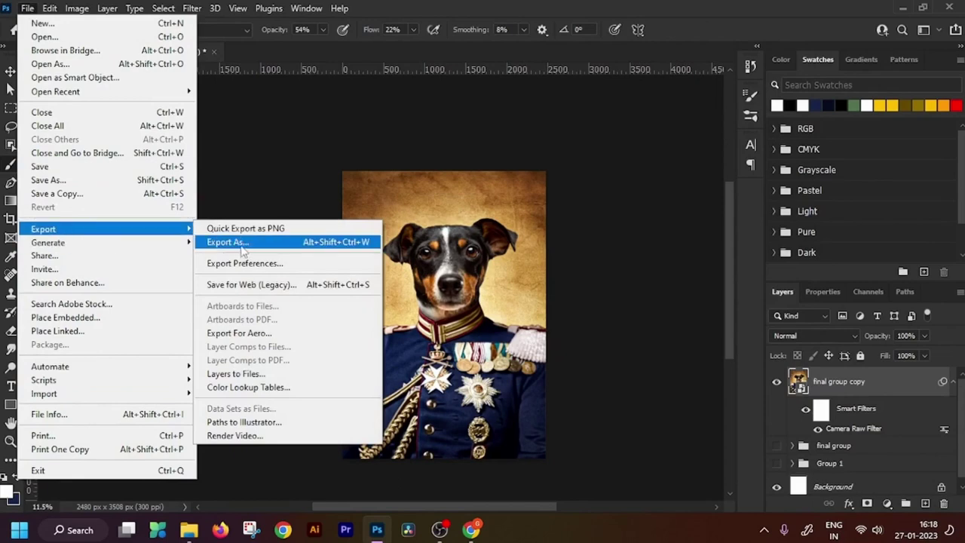
left_click(227, 242)
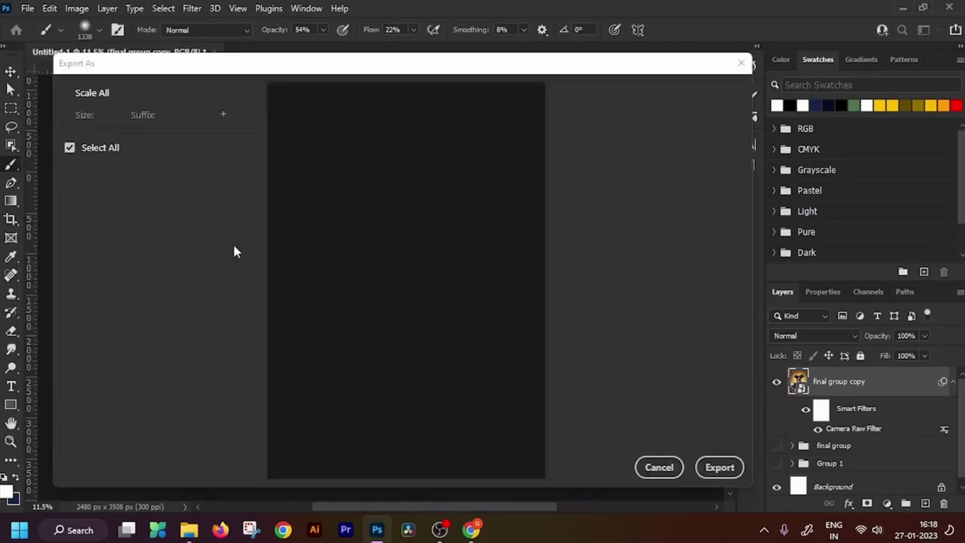